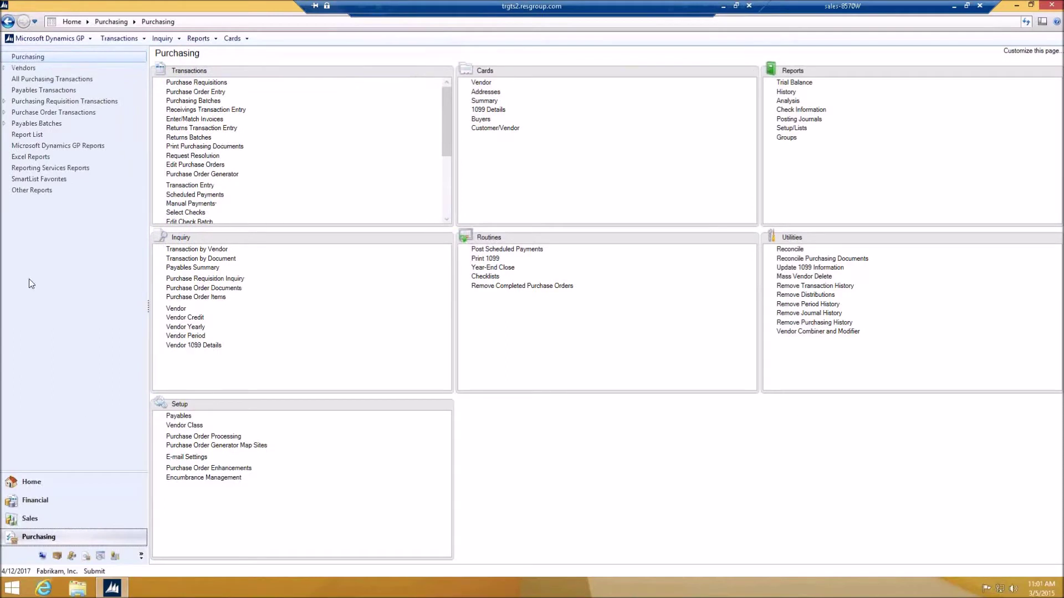
Start a new purchase requisition and choose item 1-A3261A (Processor) for its first line.
left_click(204, 83)
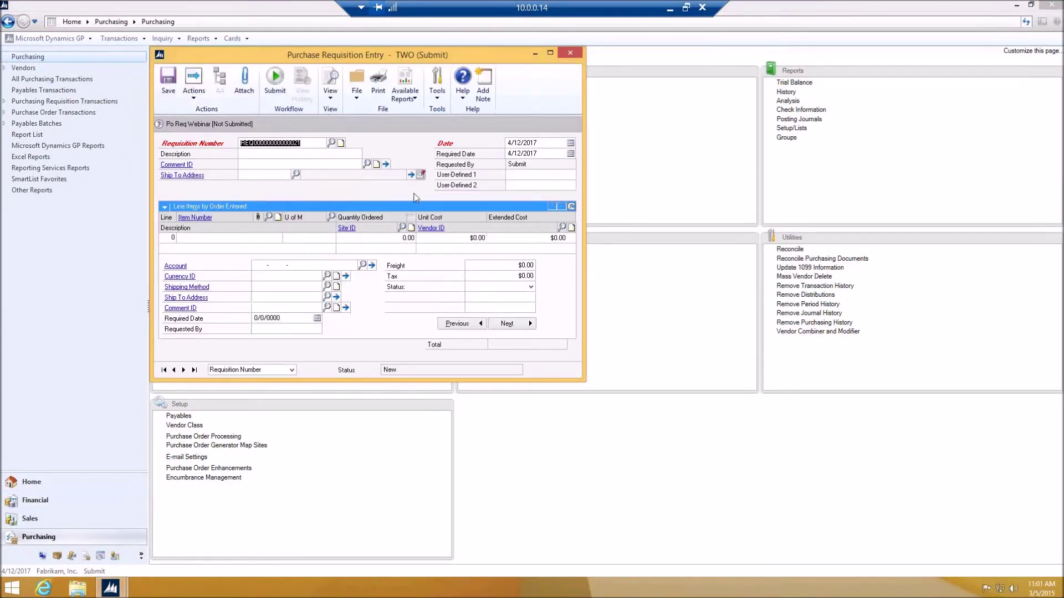
key("Tab")
left_click(268, 217)
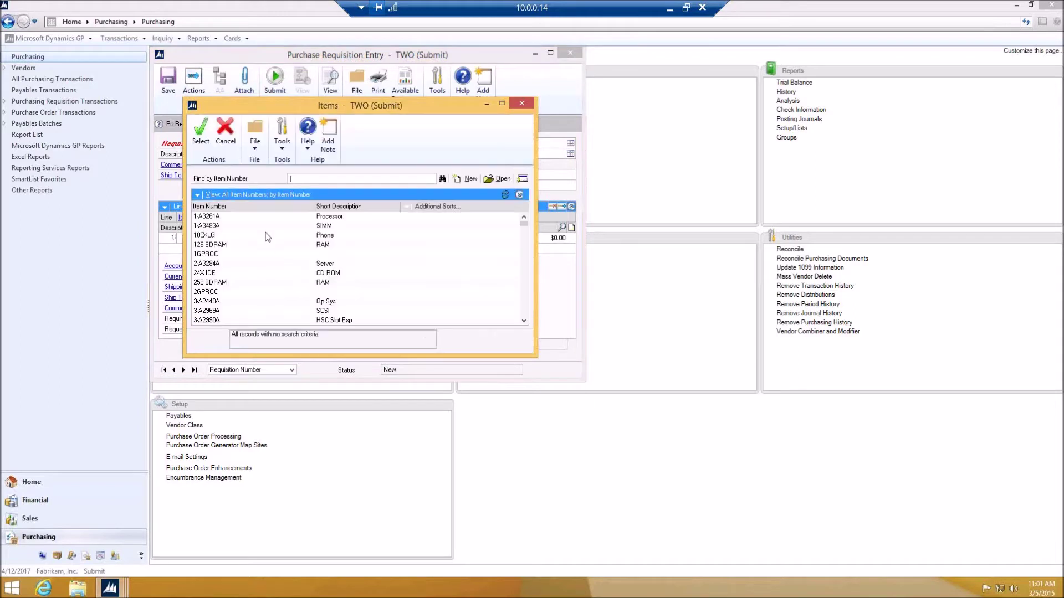
double_click(227, 217)
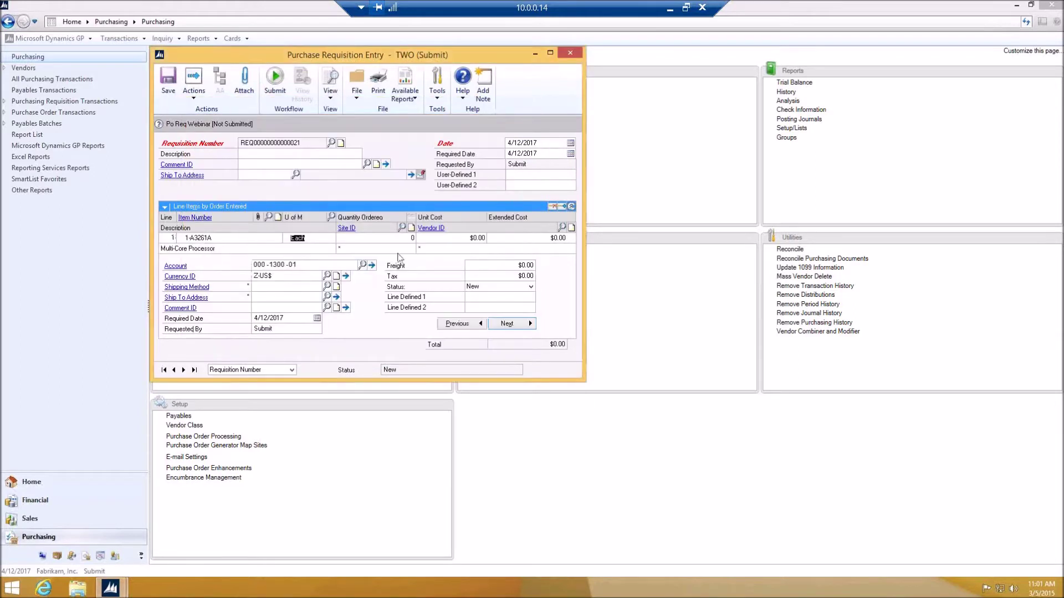
Assign site 01-N (North Regional) and vendor ADVANCED0001 (Advanced Office Systems) to the requisition line.
left_click(382, 249)
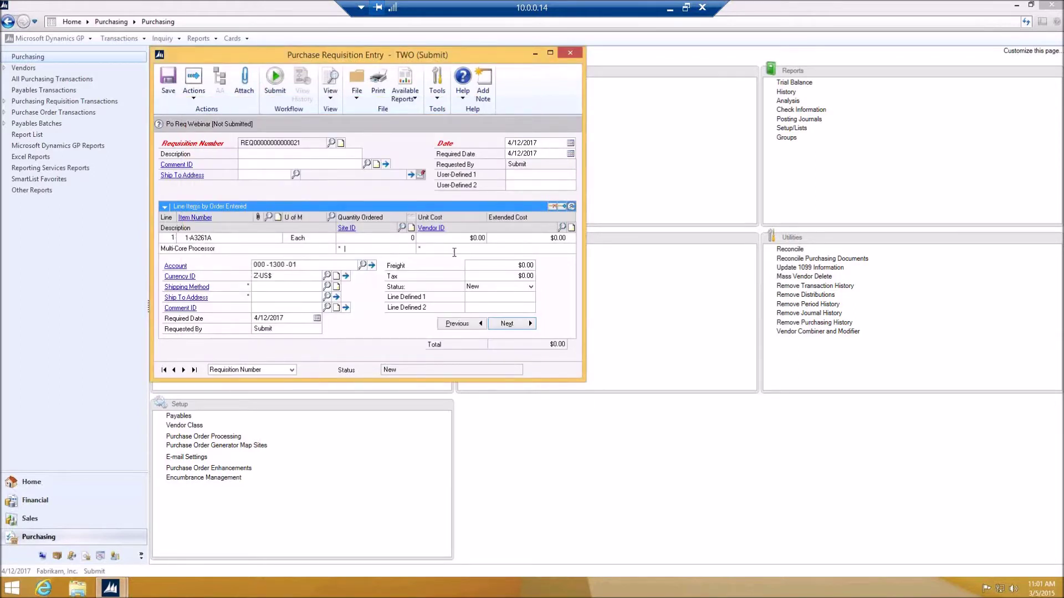
left_click(402, 228)
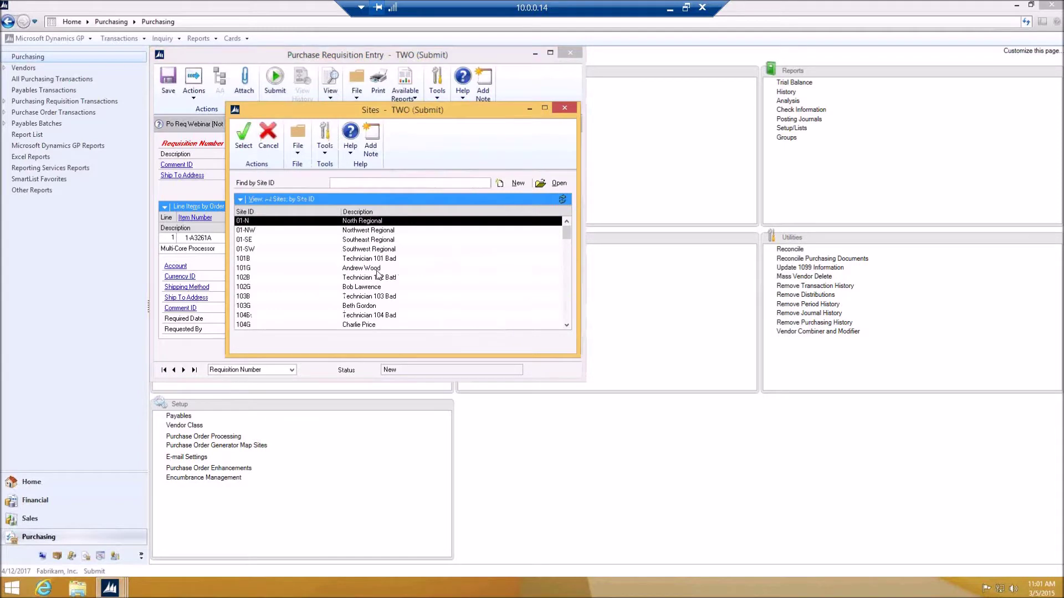
double_click(350, 224)
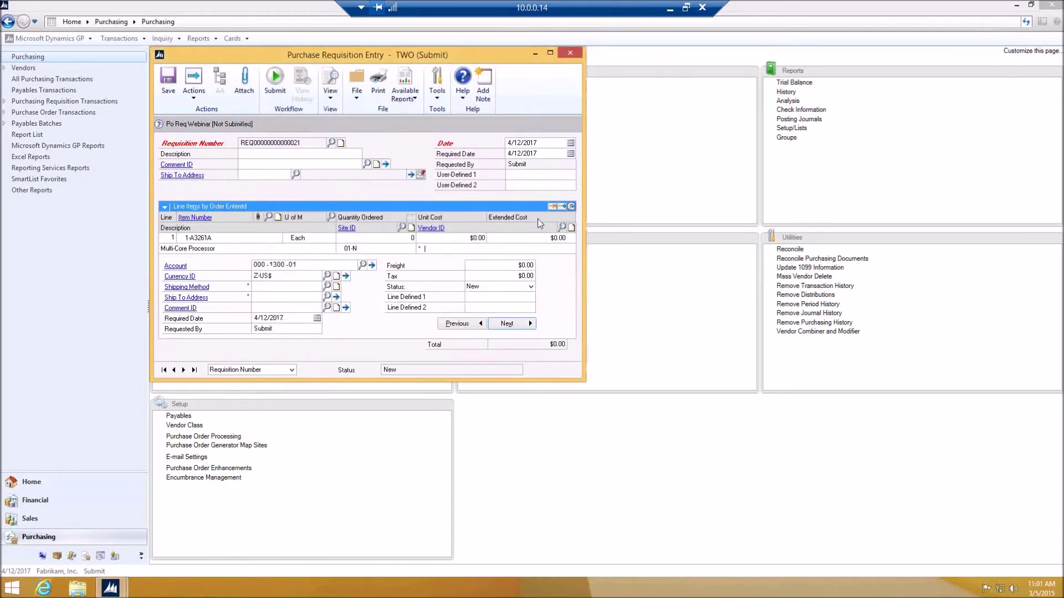
left_click(562, 227)
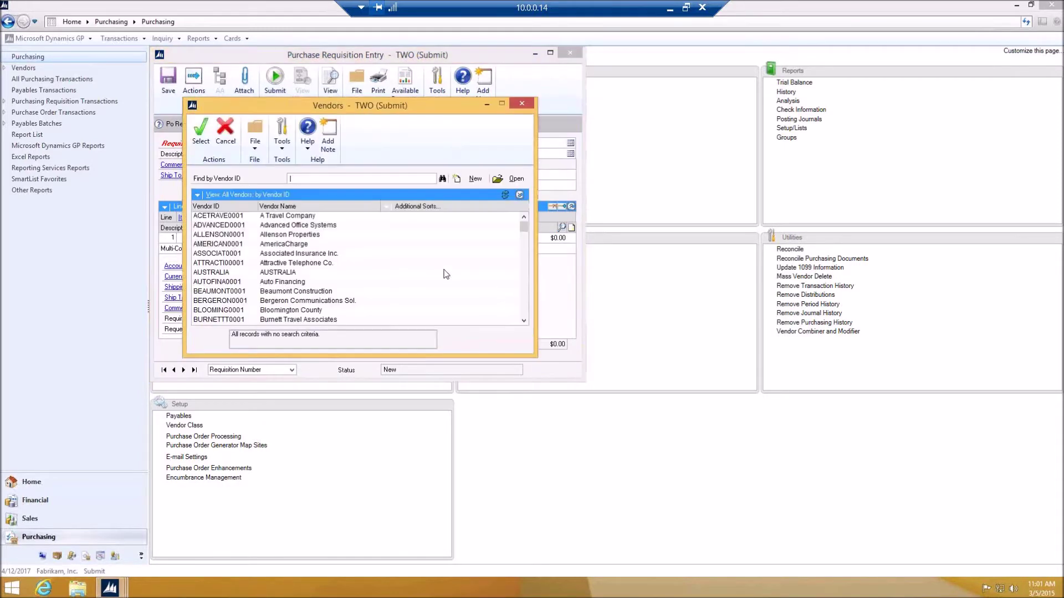
double_click(296, 225)
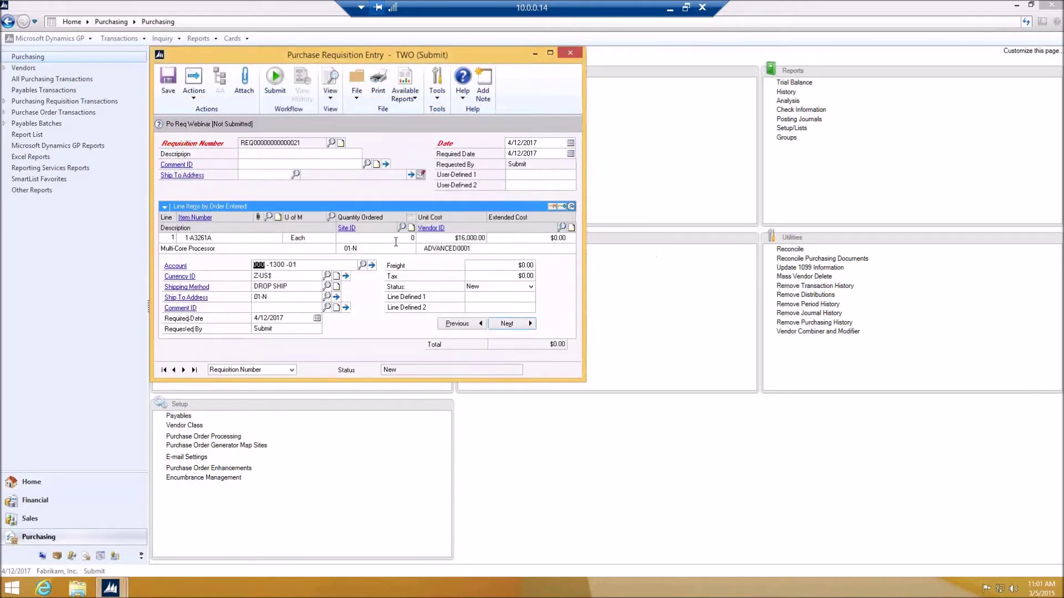
Set the line's quantity to 1 and unit cost to $4,000.00, and submit the requisition to workflow with the comment "please approve".
left_click(397, 237)
key("Tab")
key("Tab")
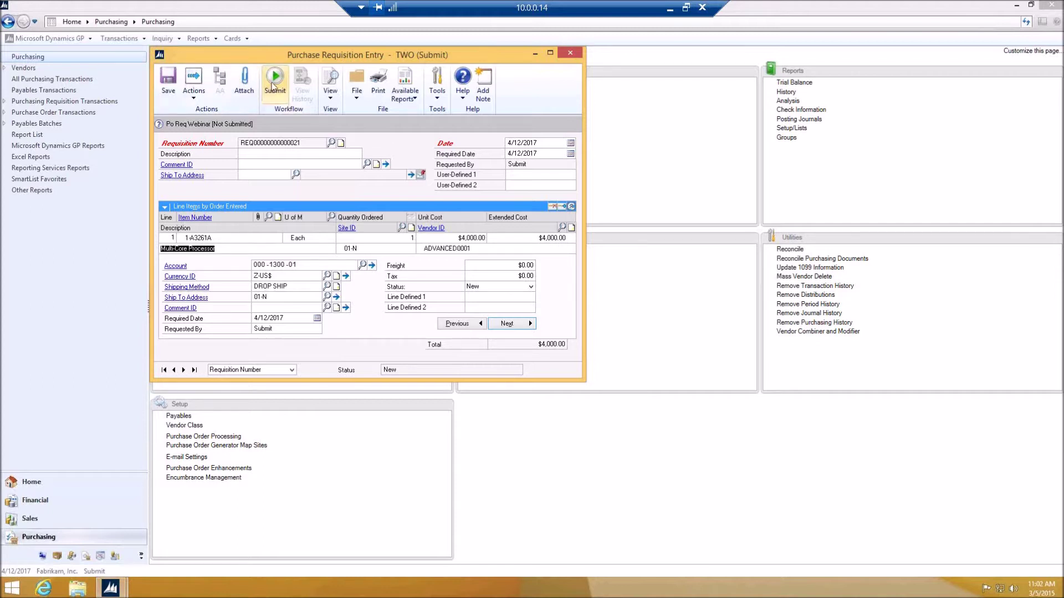
left_click(274, 85)
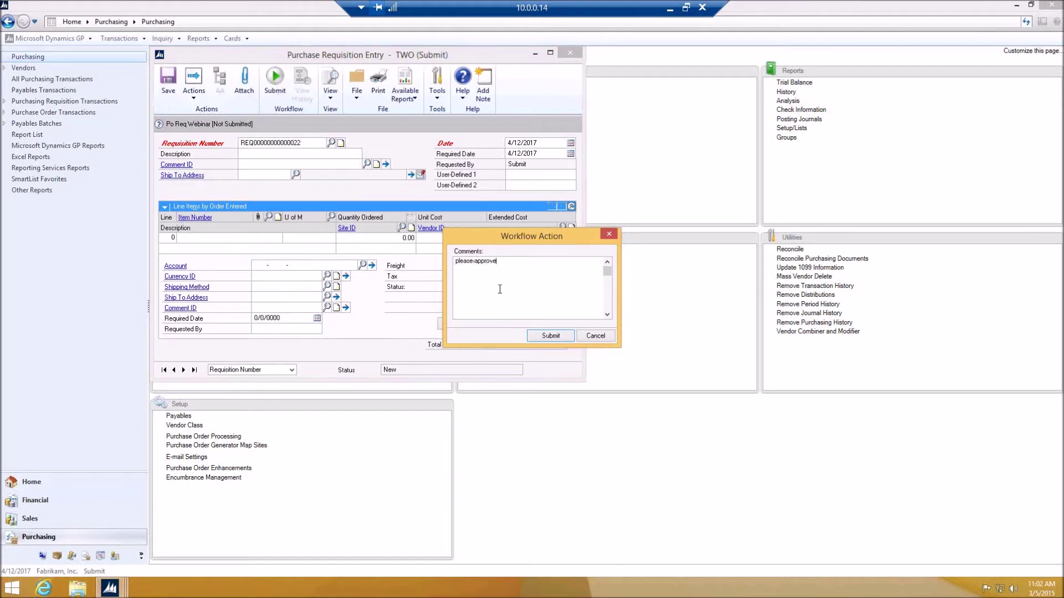
left_click(551, 336)
Reopen the submitted $4,000 requisition to check its workflow status, and close the requisition window.
left_click(330, 143)
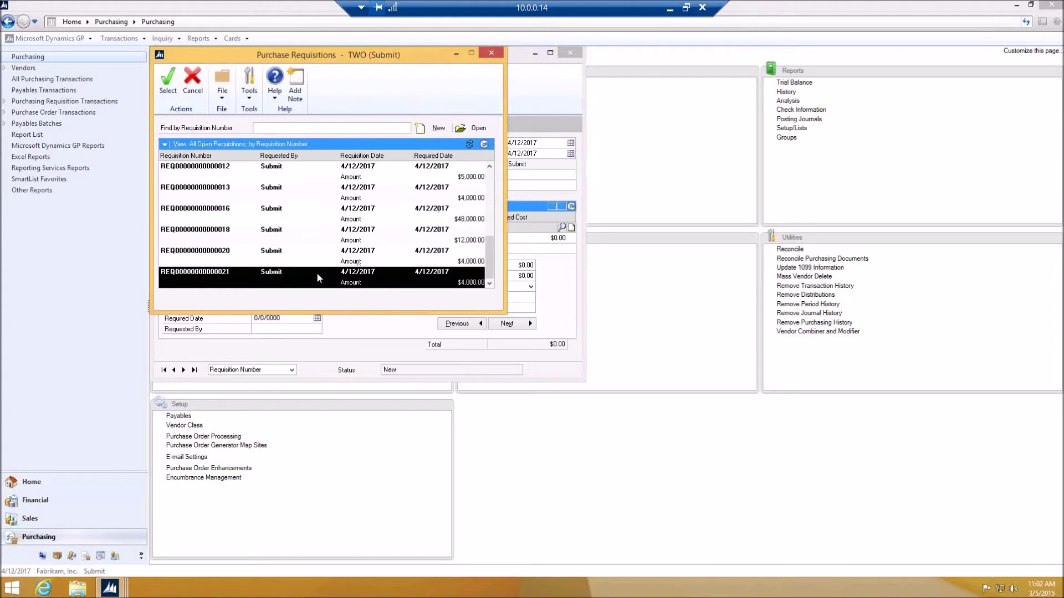
double_click(317, 272)
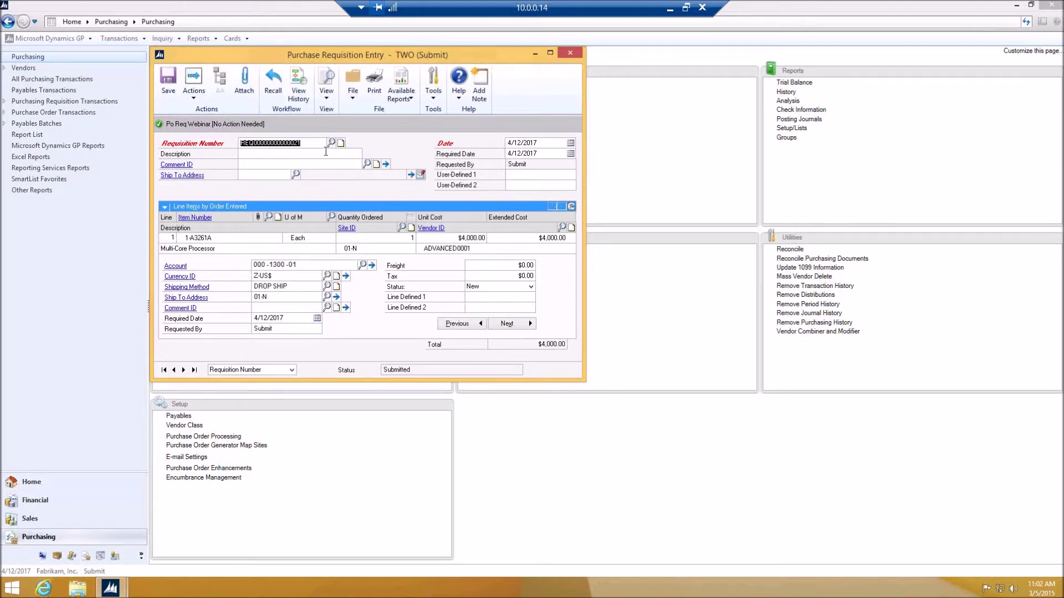
left_click(570, 53)
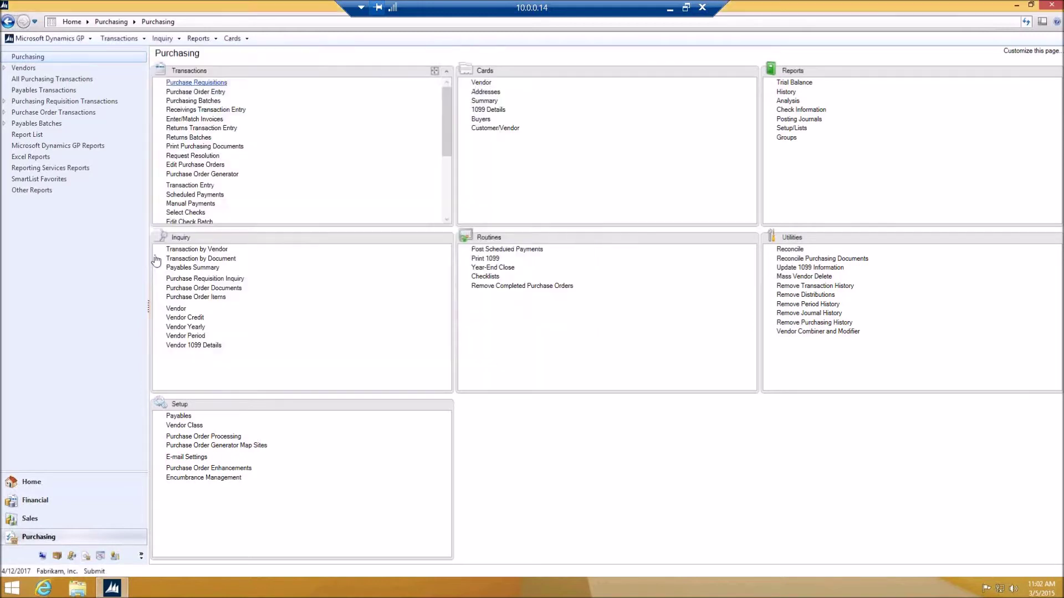
Create another purchase requisition with item 1-A3261A (Processor) on the first line.
left_click(183, 83)
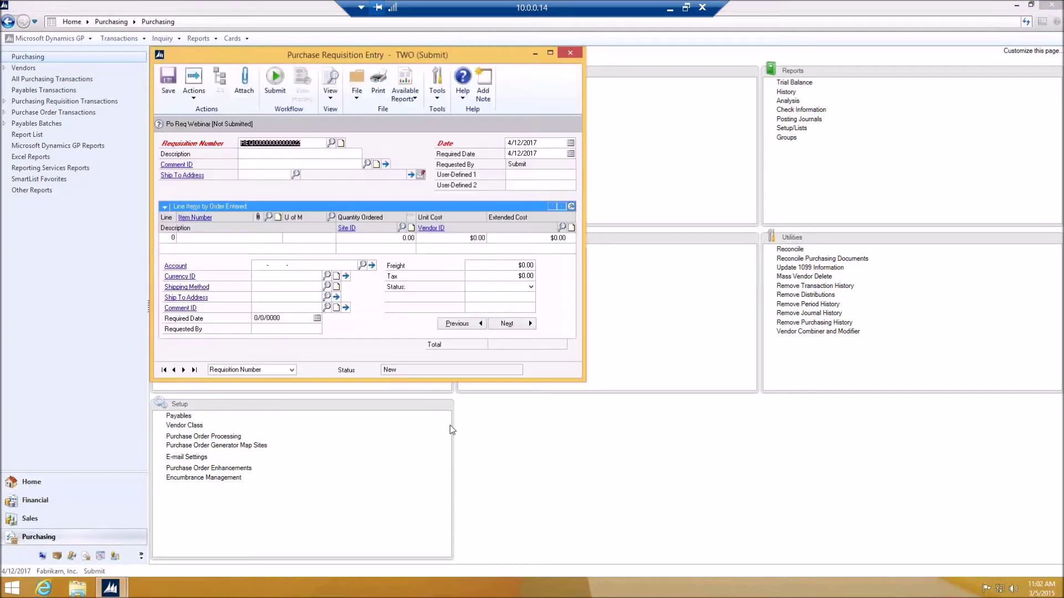
key("Tab")
left_click(239, 248)
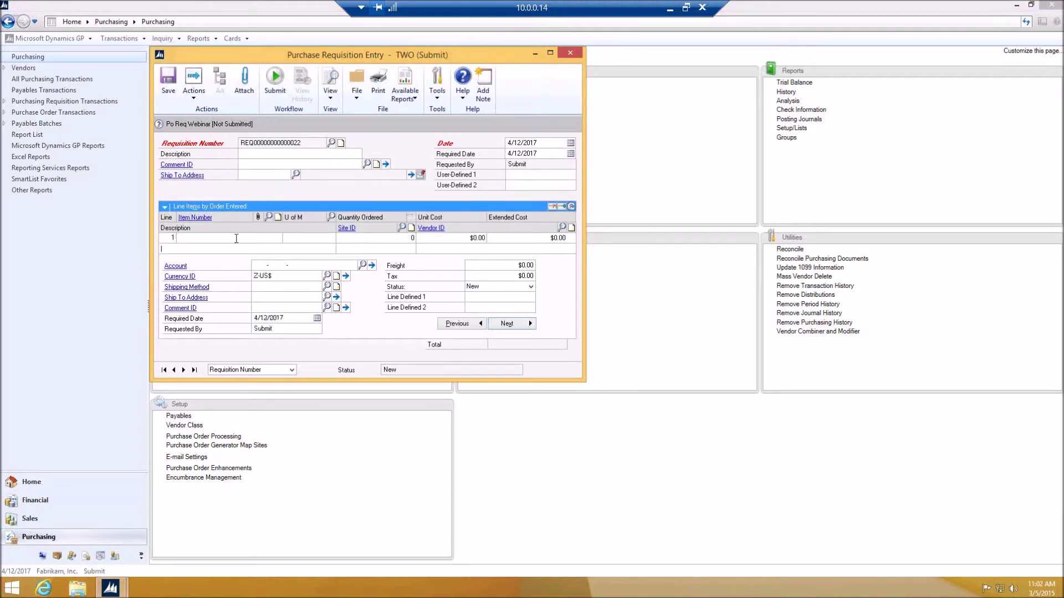
left_click(269, 216)
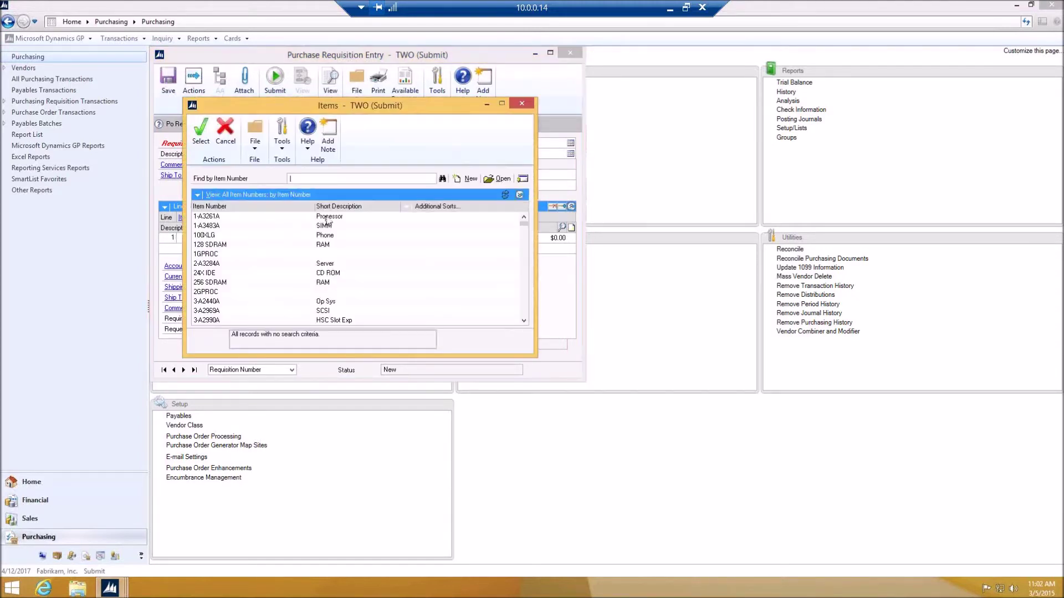
left_click(200, 130)
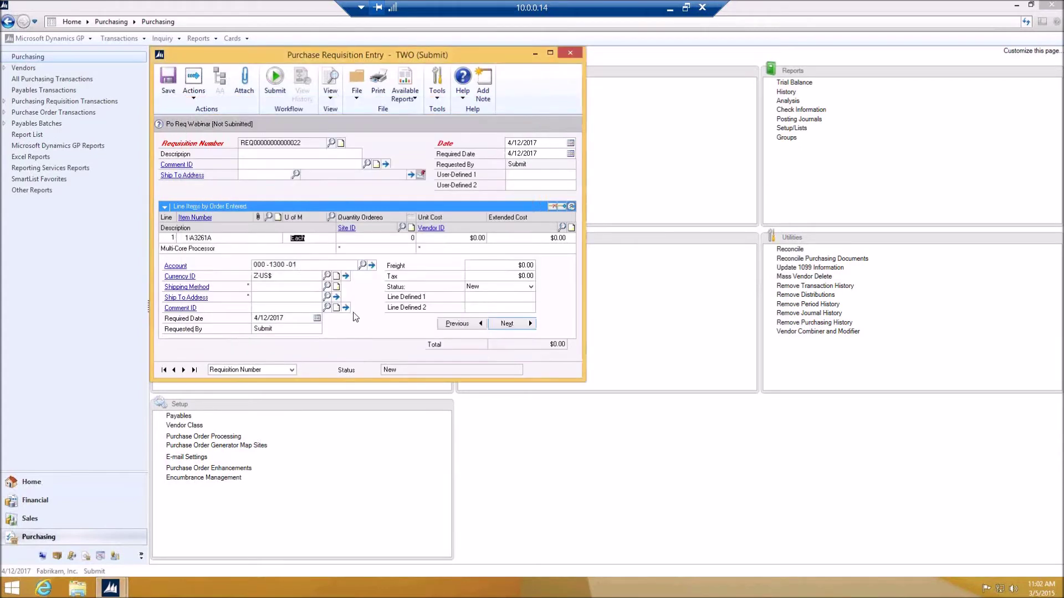
Set the line's site to 01-N (North Regional) and its vendor to ADVANCED0001 (Advanced Office Systems).
key("Tab")
left_click(401, 227)
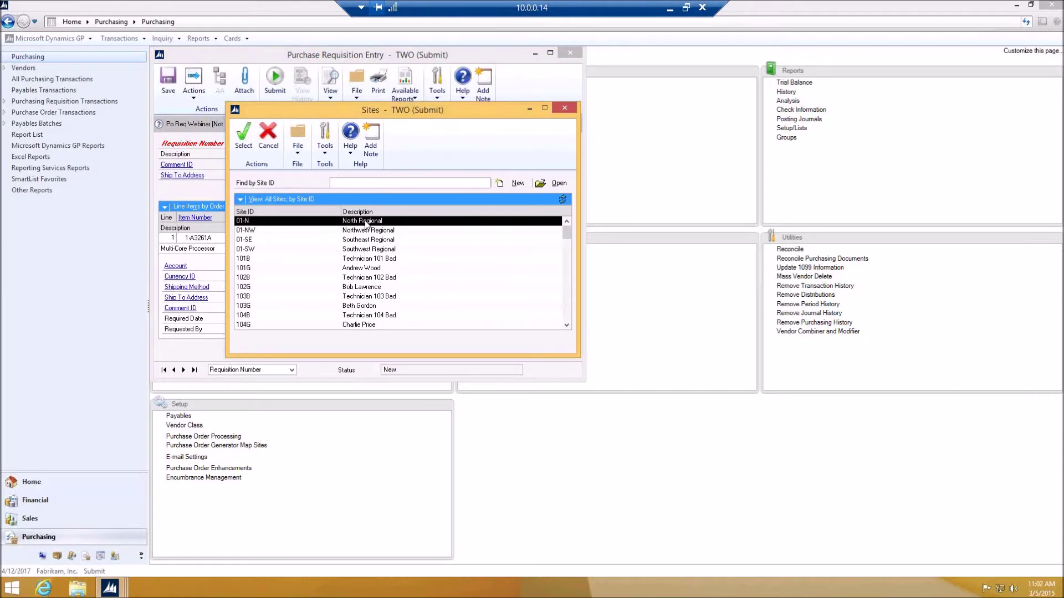
double_click(361, 221)
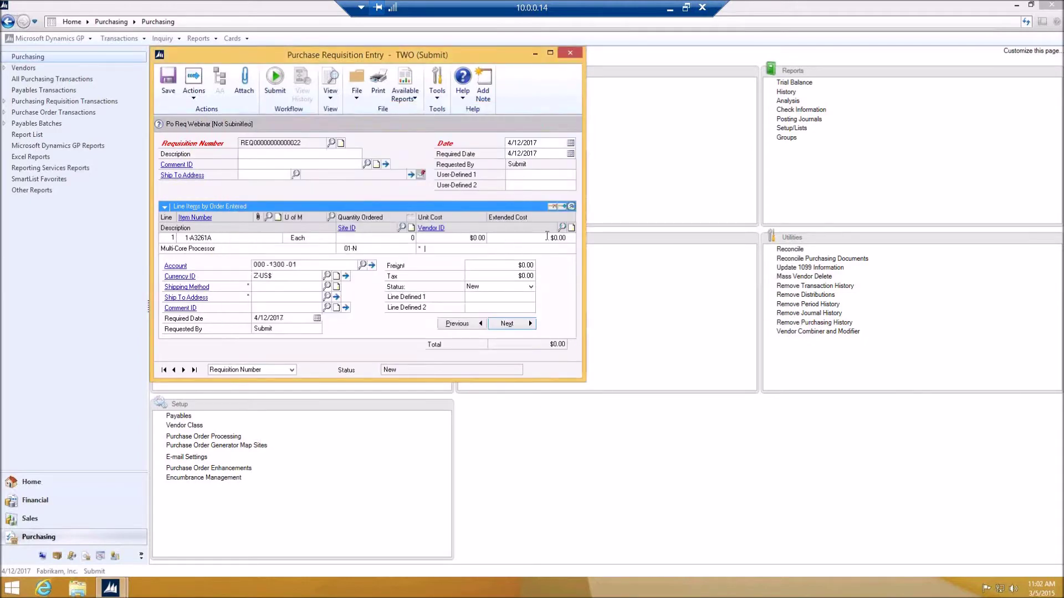
left_click(562, 227)
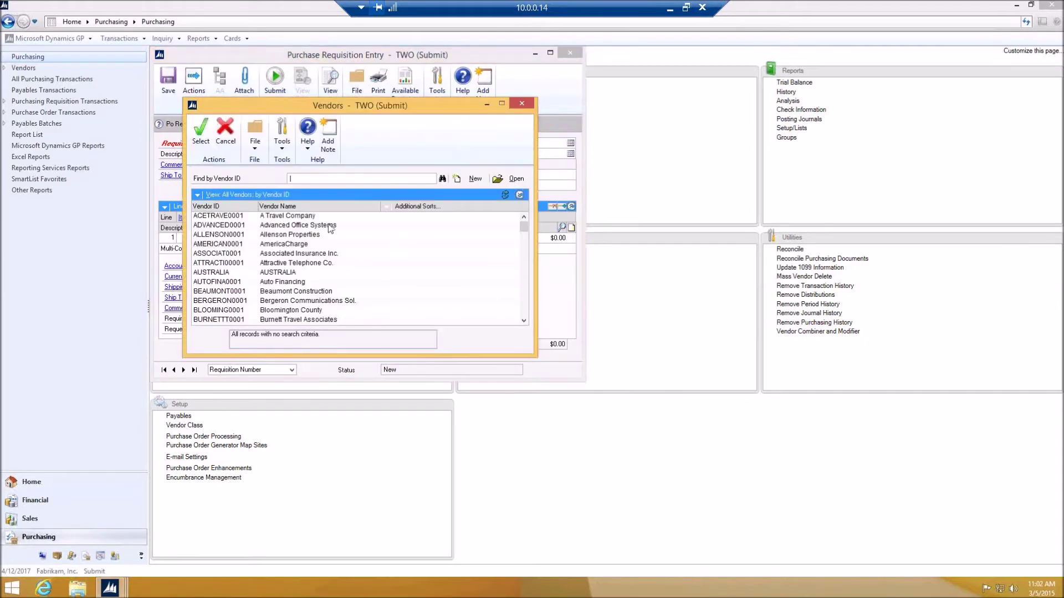
double_click(329, 226)
Enter a quantity of 1 at a unit cost of $12,000.00 and submit the requisition to workflow without a comment.
left_click(415, 240)
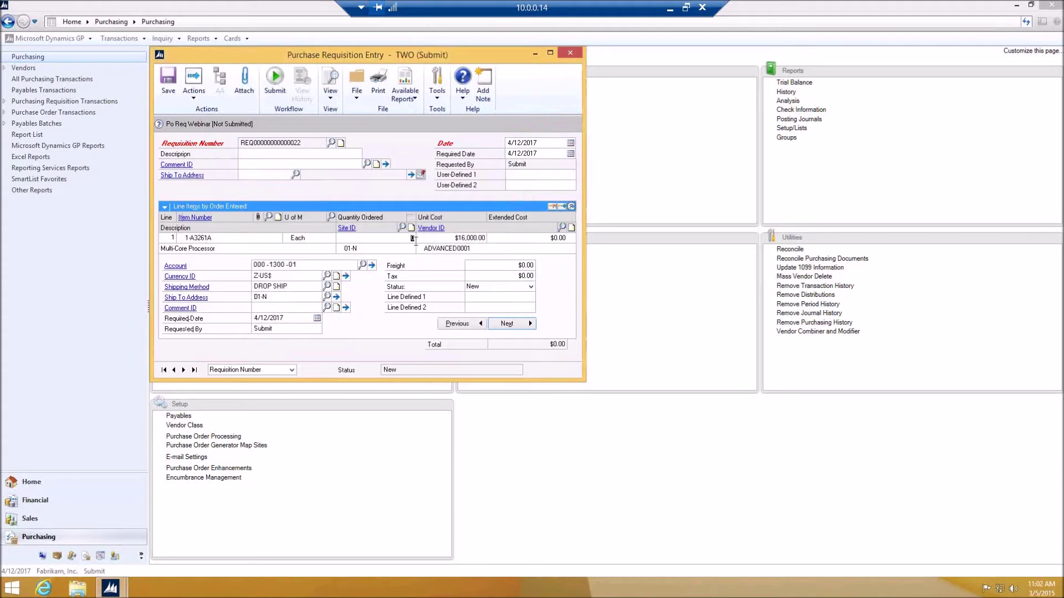
type("1")
key("Tab")
type("12,000")
key("Tab")
left_click(275, 84)
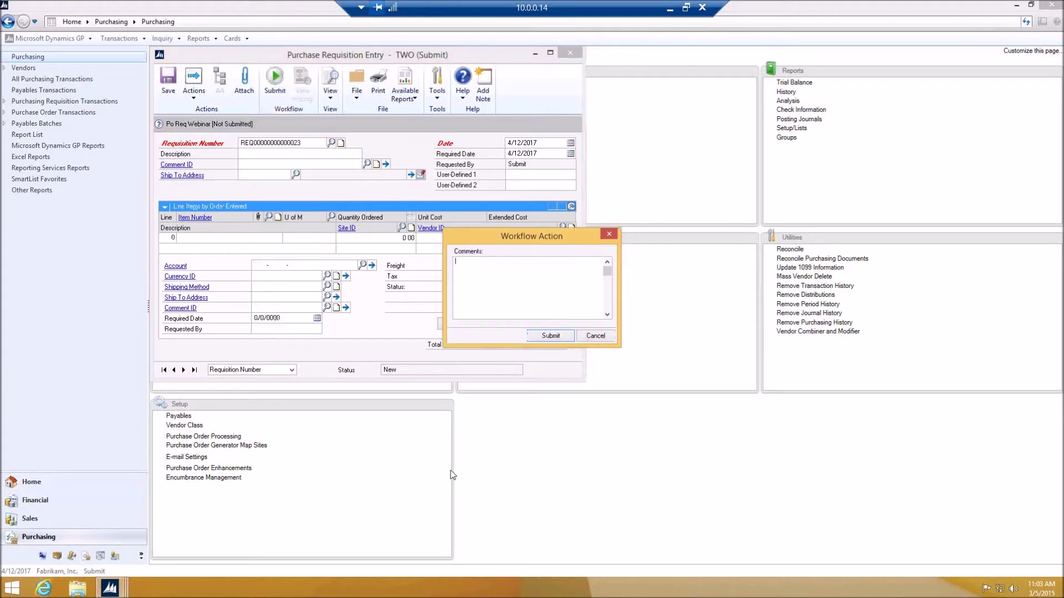
left_click(549, 336)
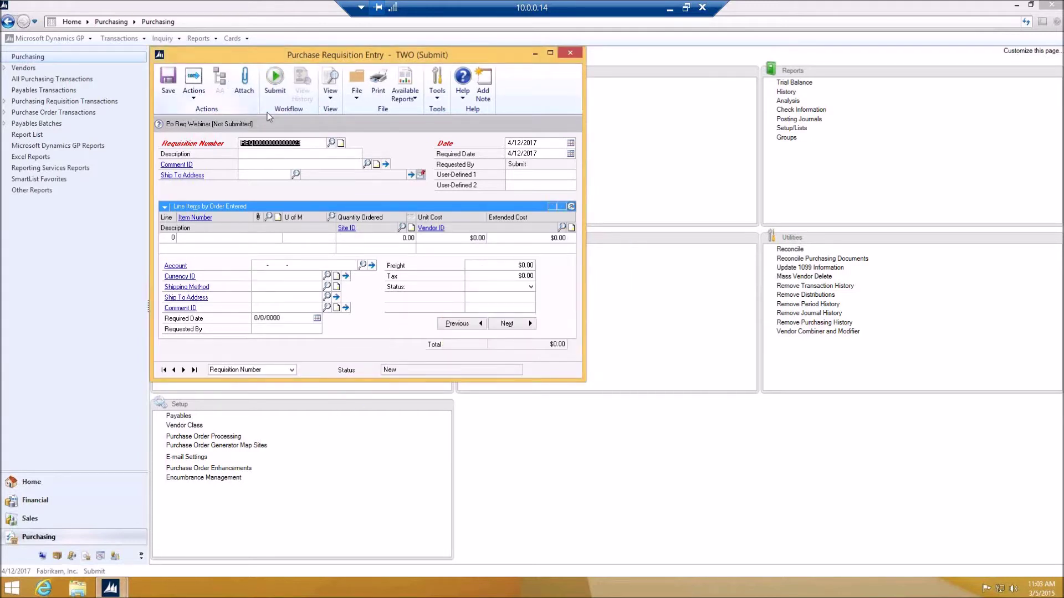
Reopen the submitted $12,000 requisition to check its approval status, and close the requisition window.
left_click(332, 143)
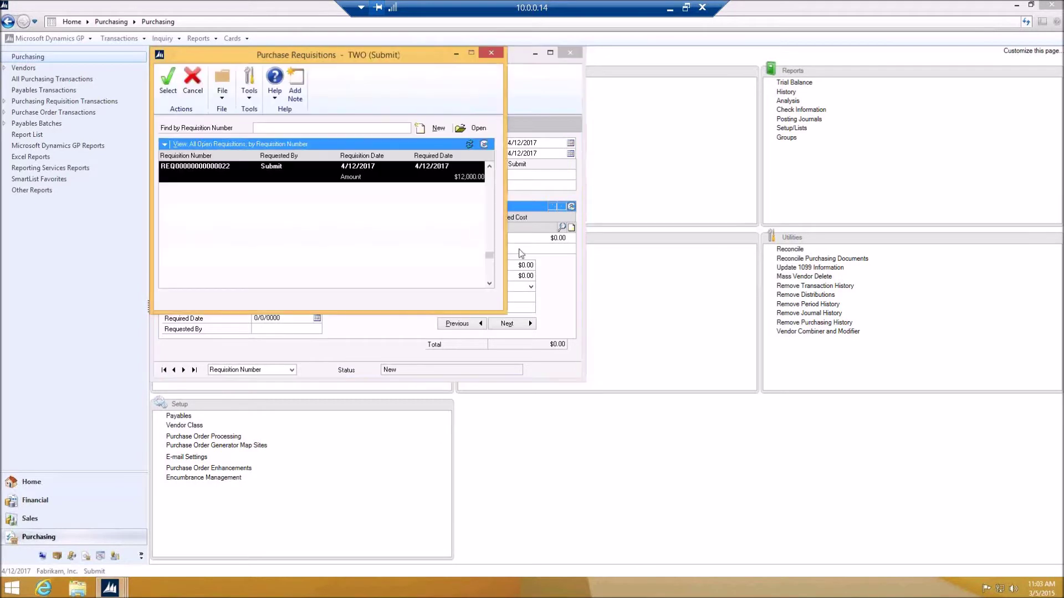
double_click(396, 178)
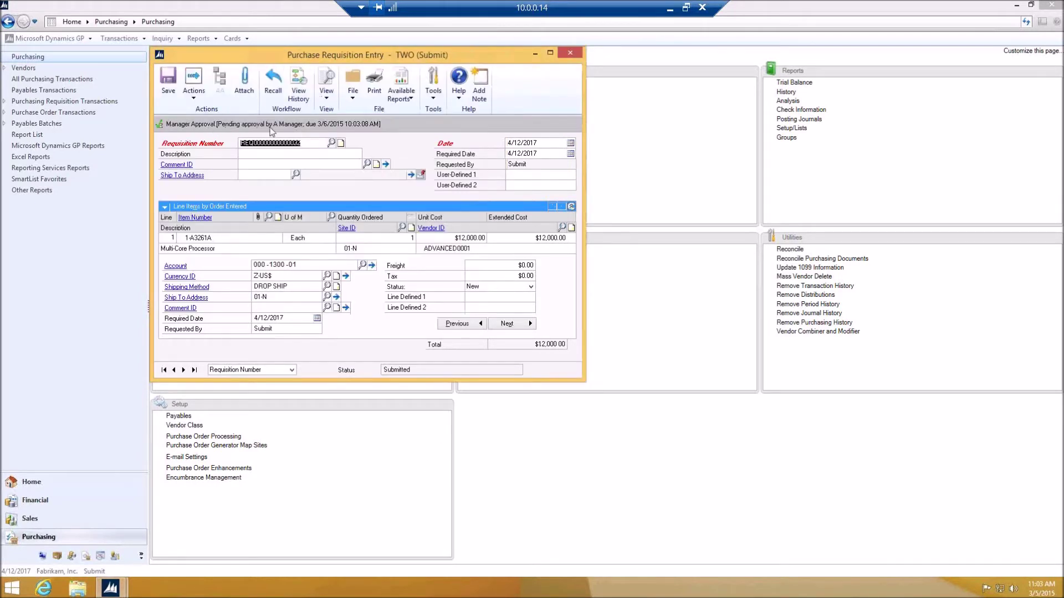
left_click(570, 53)
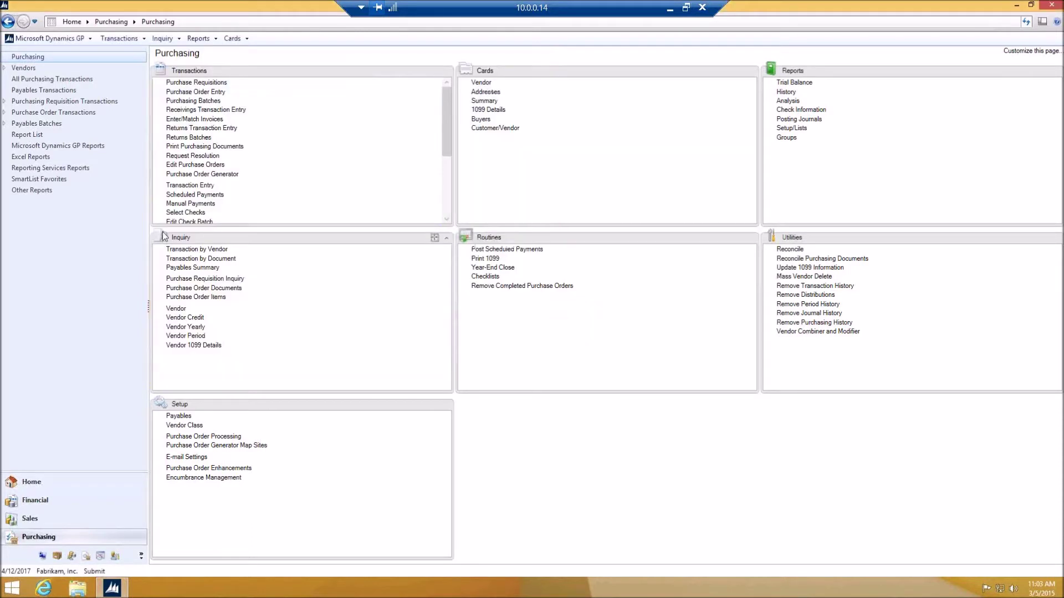
Begin a third purchase requisition and select item 1-A3261A (Processor) for its first line.
left_click(198, 83)
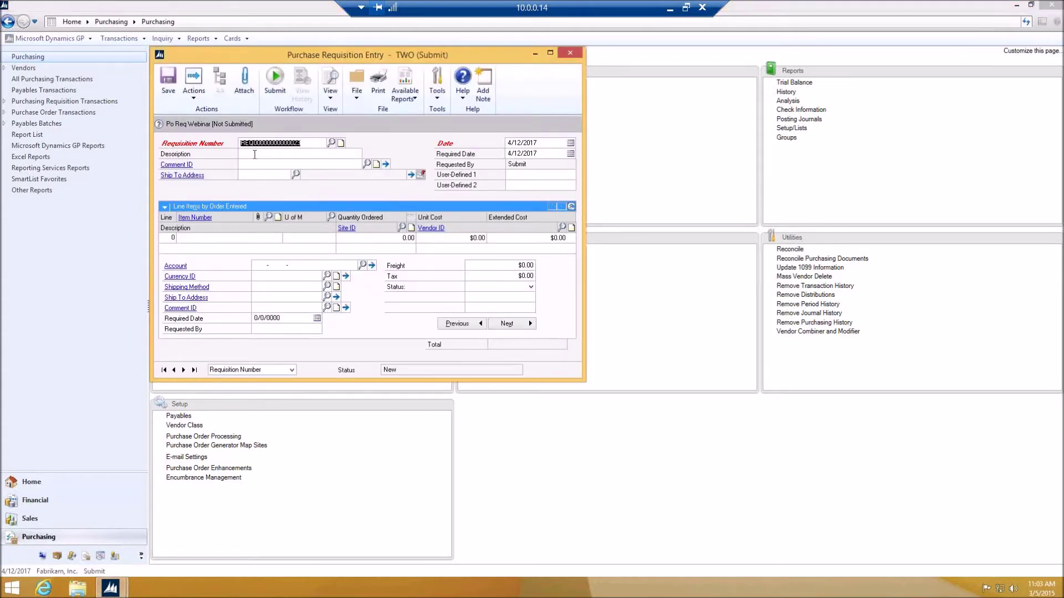
left_click(226, 239)
left_click(268, 217)
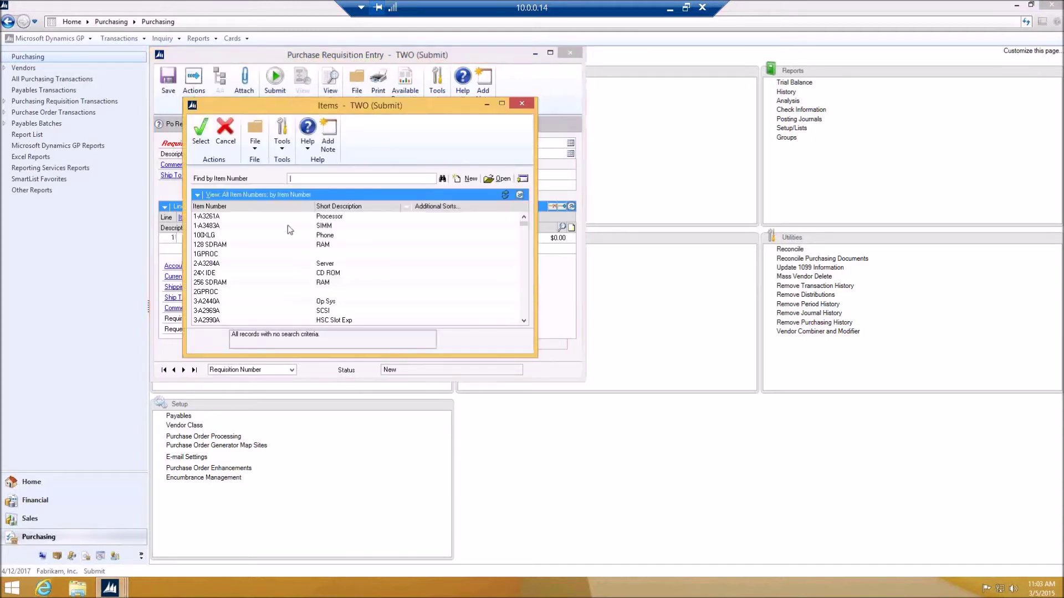
double_click(337, 217)
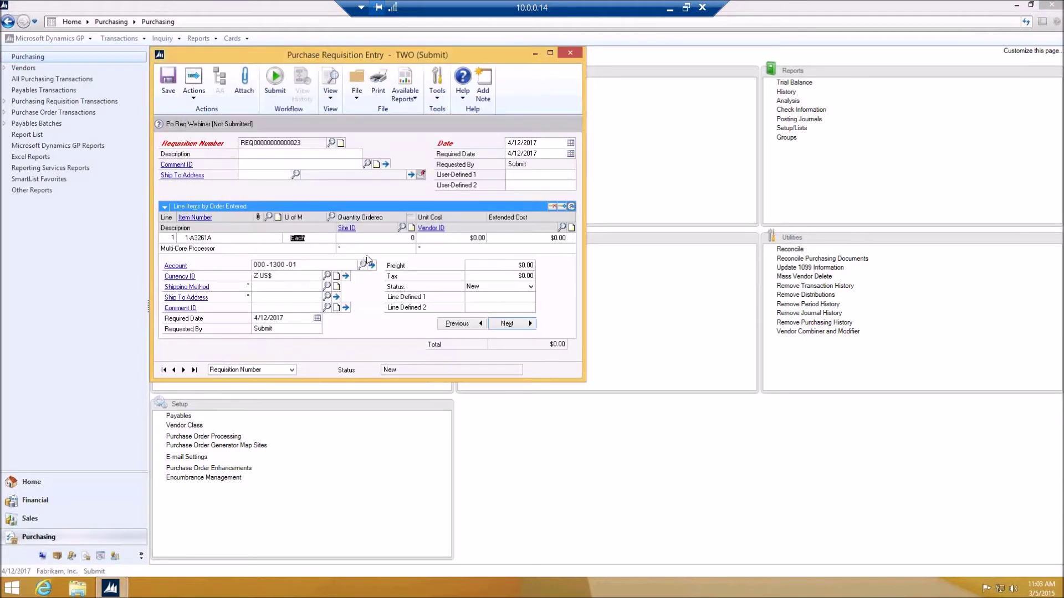
Select site 01-N (North Regional) and vendor ADVANCED0001 (Advanced Office Systems) for the third requisition's line.
left_click(401, 228)
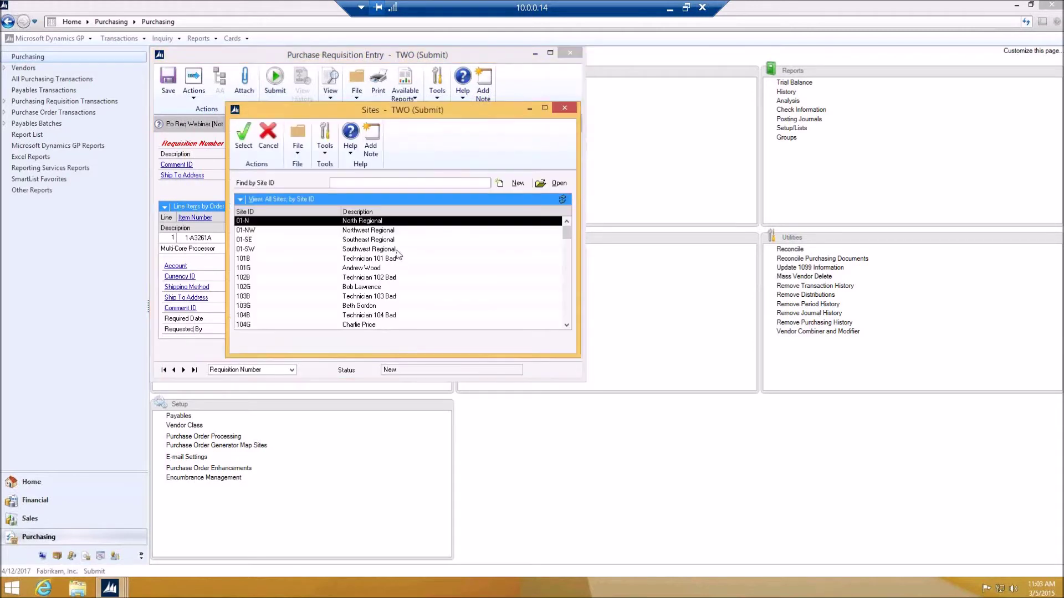
double_click(373, 222)
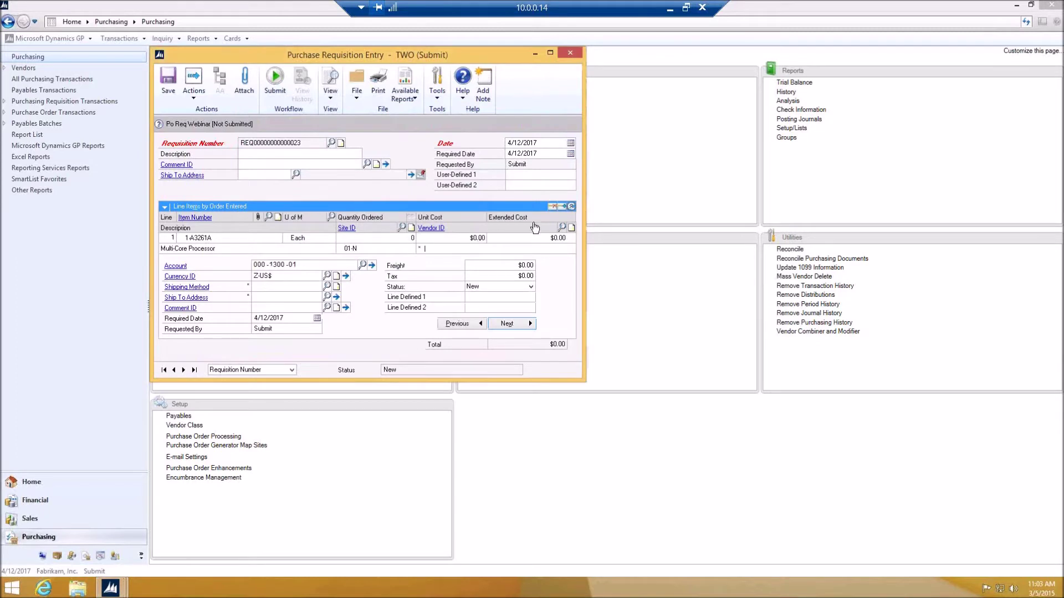
left_click(562, 227)
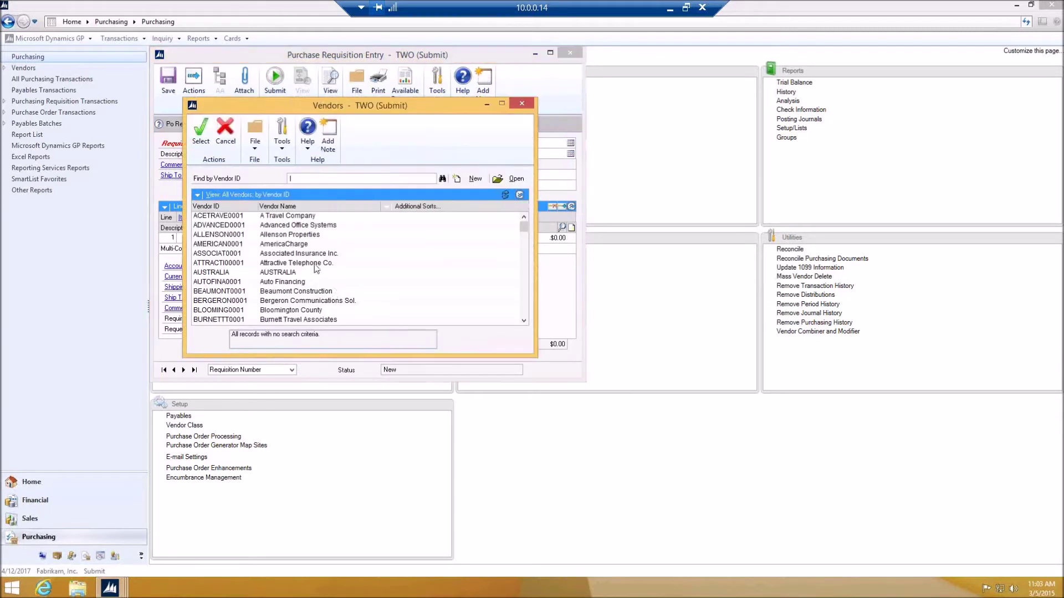
double_click(293, 225)
Enter the line's quantity and cost for an amount of $32,000.00, and submit the requisition to workflow without a comment.
left_click(405, 238)
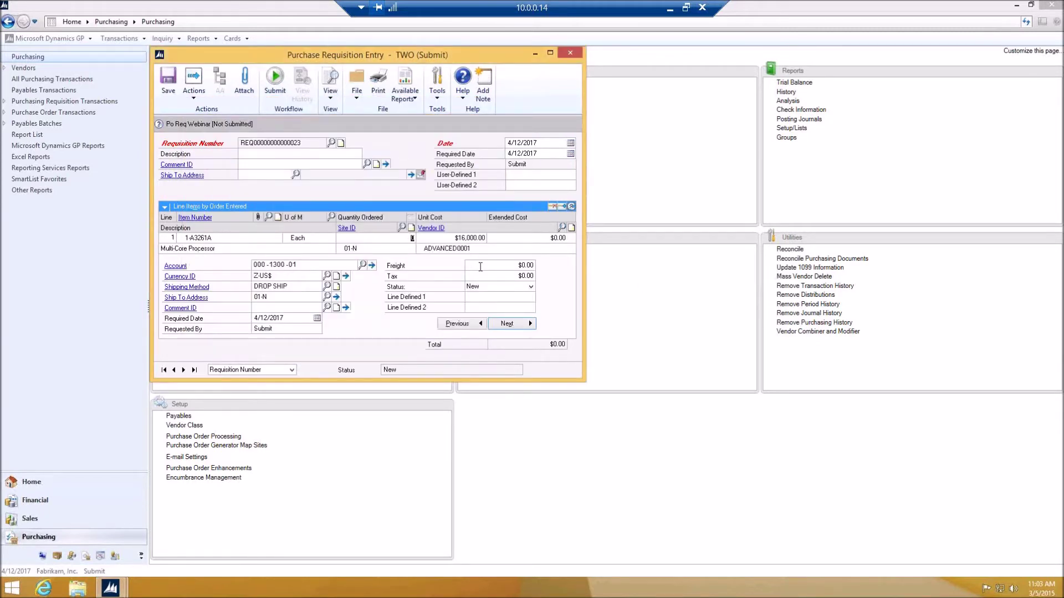
key("Tab")
left_click(276, 80)
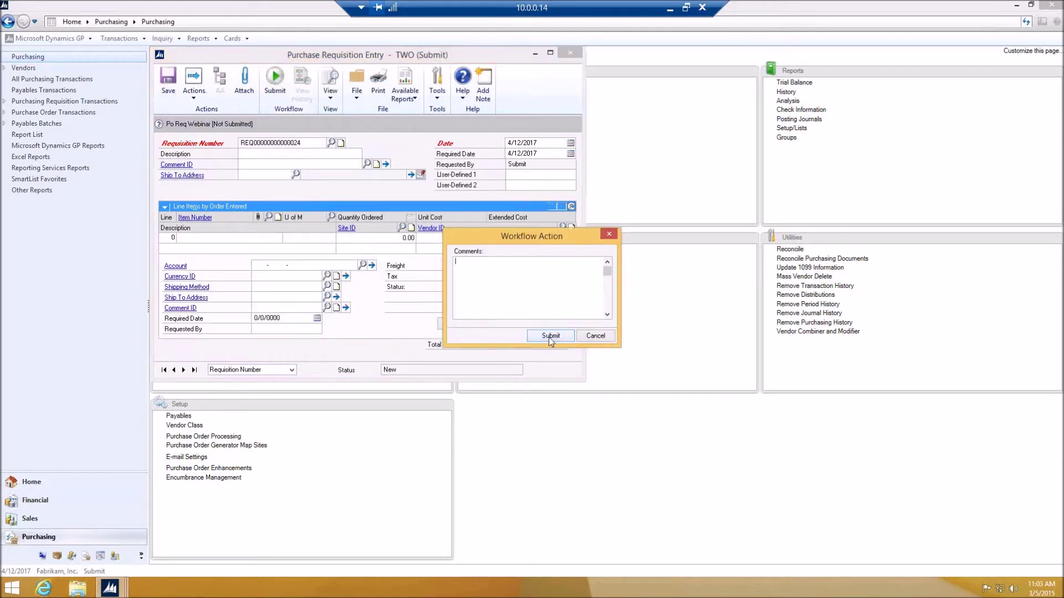
Reopen the submitted $32,000 requisition to check its approval status, and close the requisition window.
left_click(331, 144)
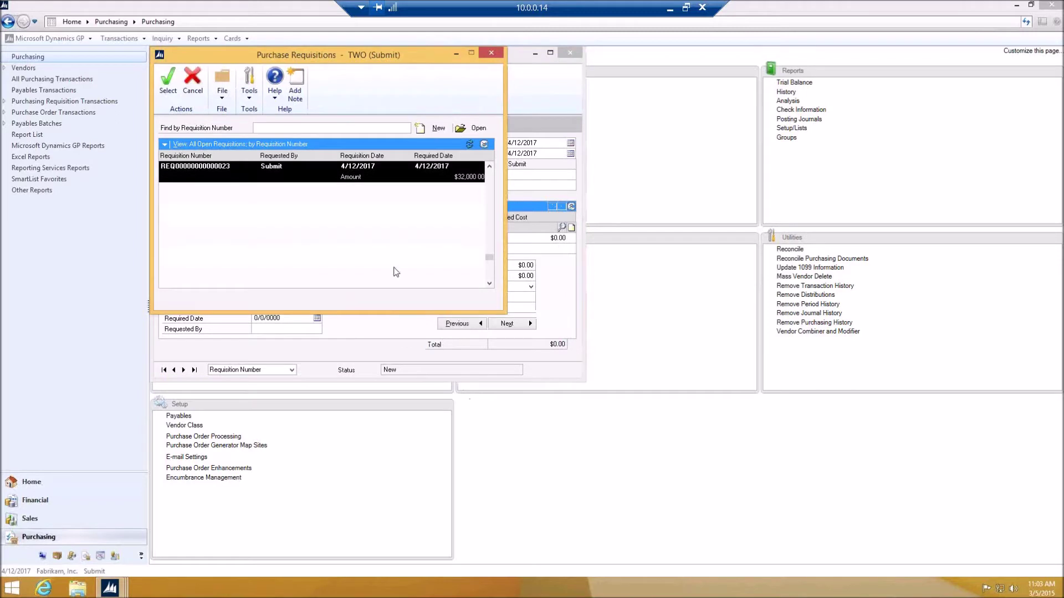
double_click(314, 173)
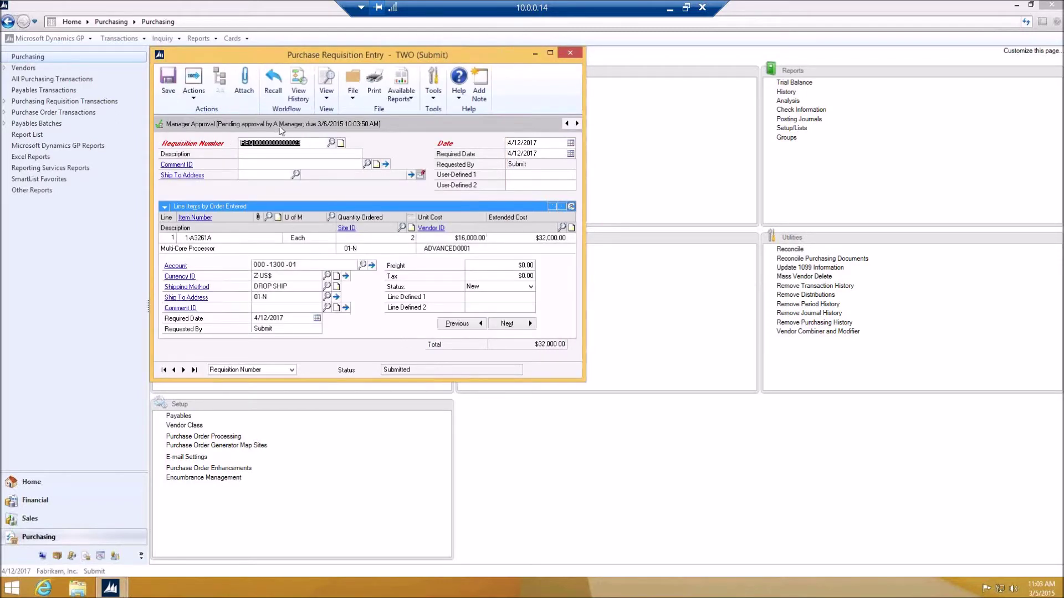
left_click(570, 54)
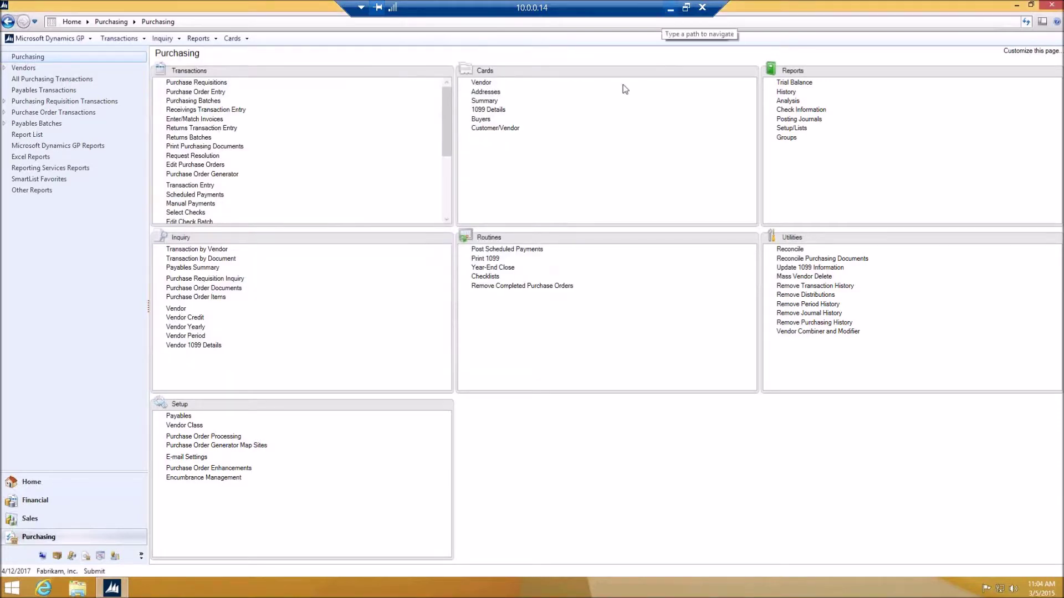
Switch to the manager's remote desktop session and open the list of purchasing requisitions pending approval.
left_click(669, 7)
mouse_move(180, 584)
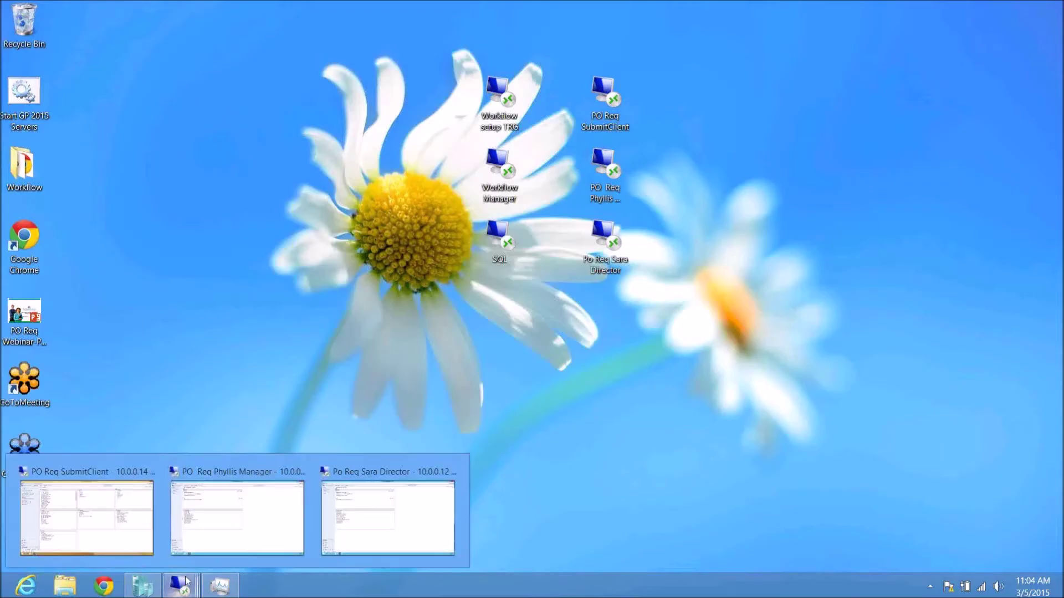
left_click(238, 513)
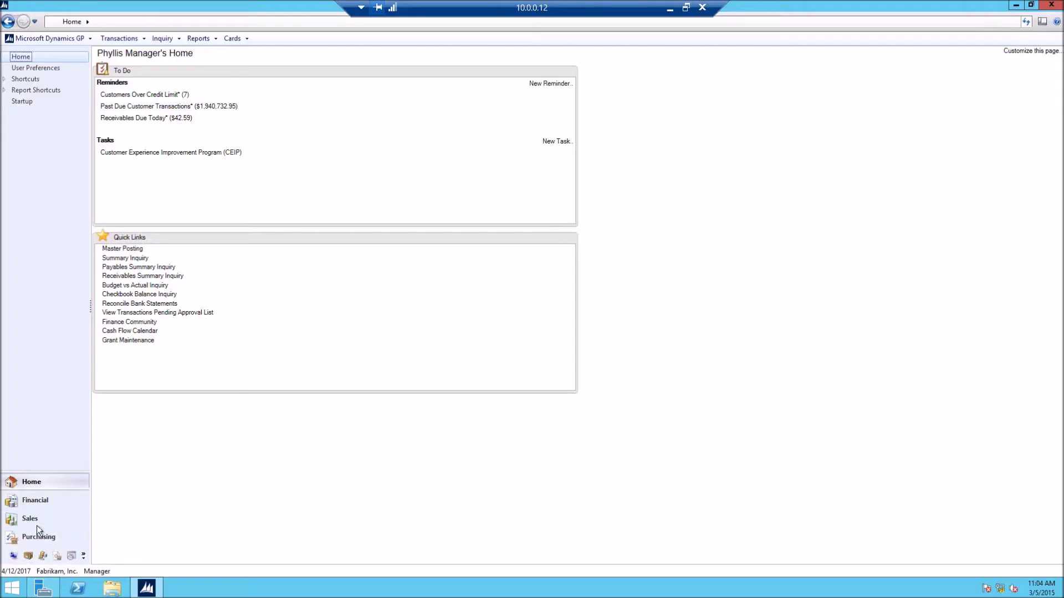
left_click(38, 535)
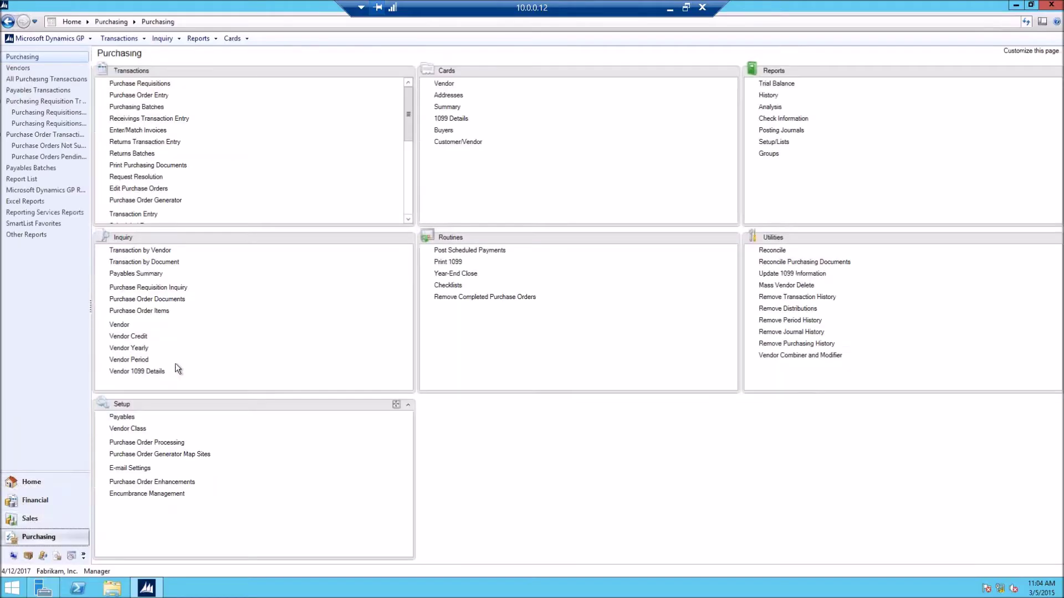
left_click(49, 127)
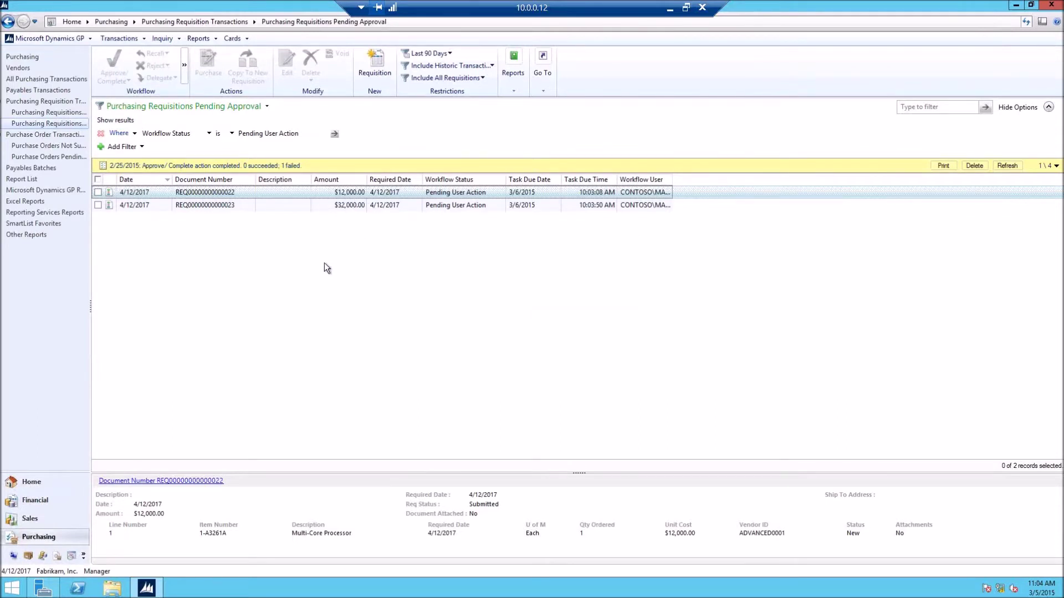
Approve the $12,000 and $32,000 requisitions together as the manager, and refresh the pending approval list.
left_click(99, 193)
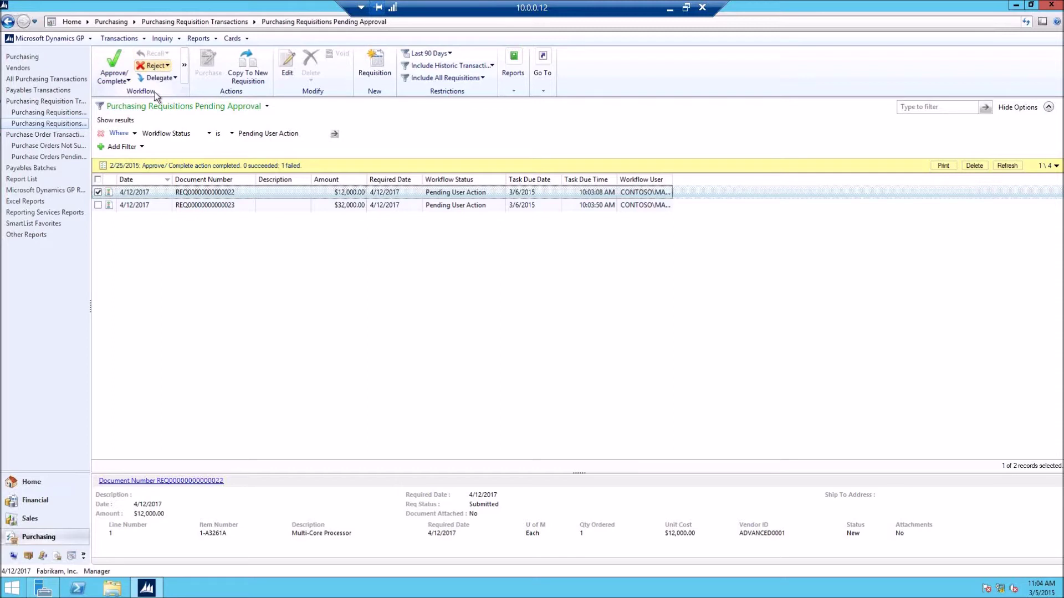
left_click(98, 205)
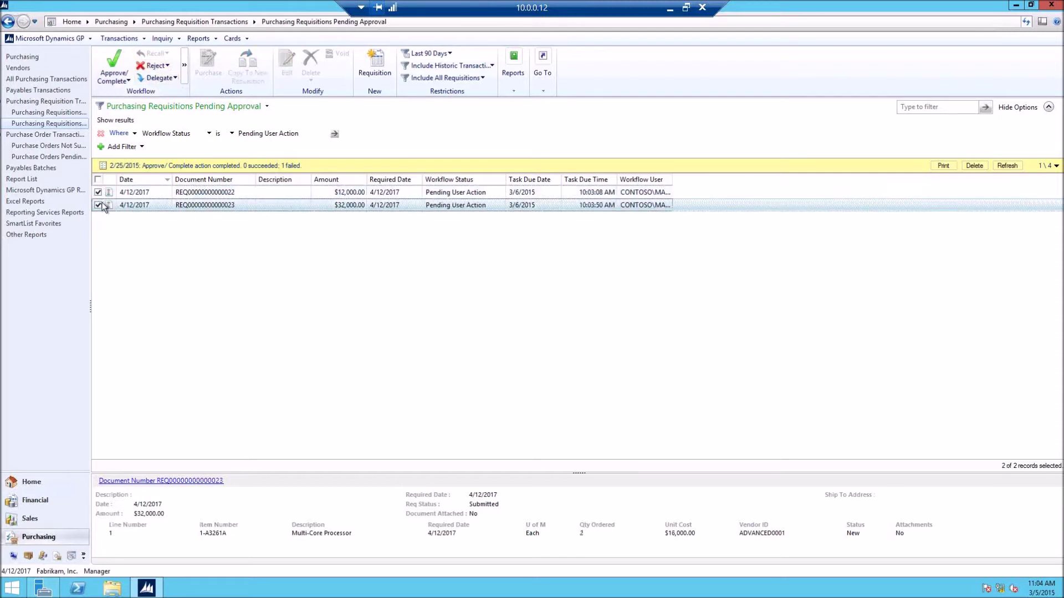
left_click(129, 80)
left_click(197, 179)
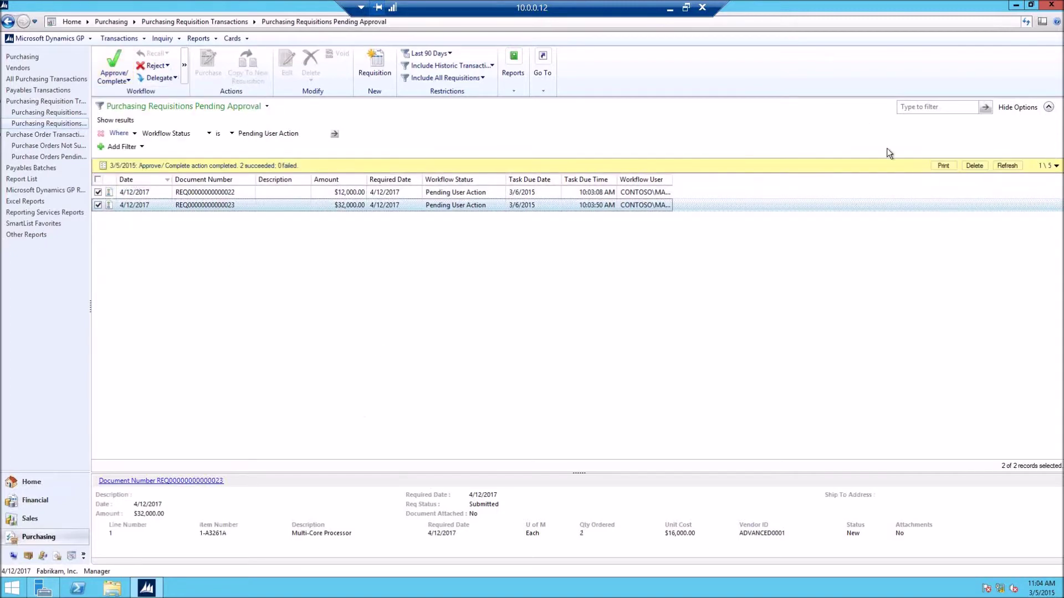
left_click(1007, 166)
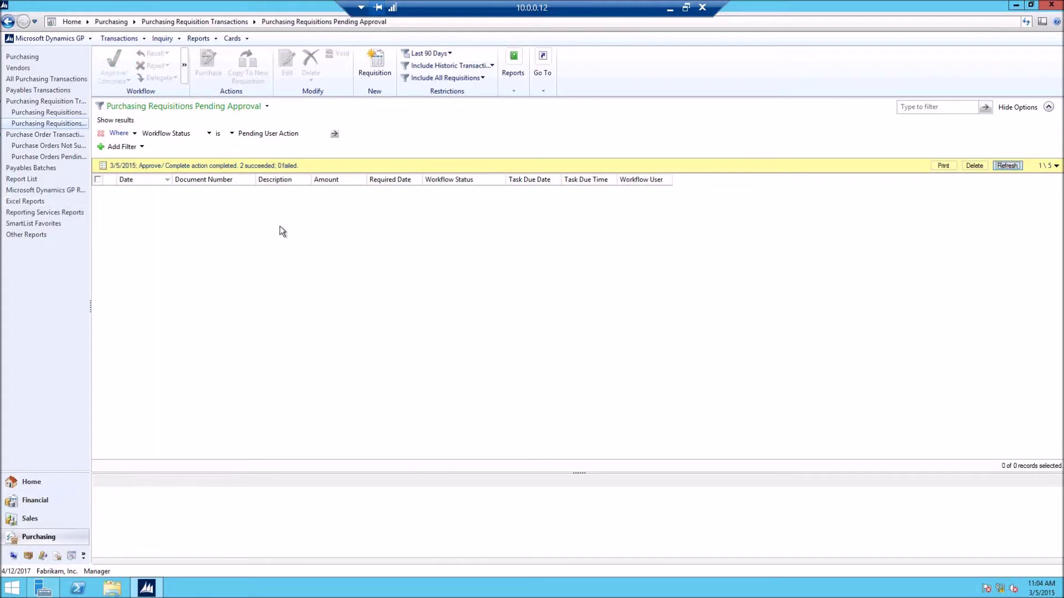
Switch to the submitter's remote desktop session and reopen the $12,000 requisition to check its workflow status.
left_click(670, 9)
mouse_move(185, 588)
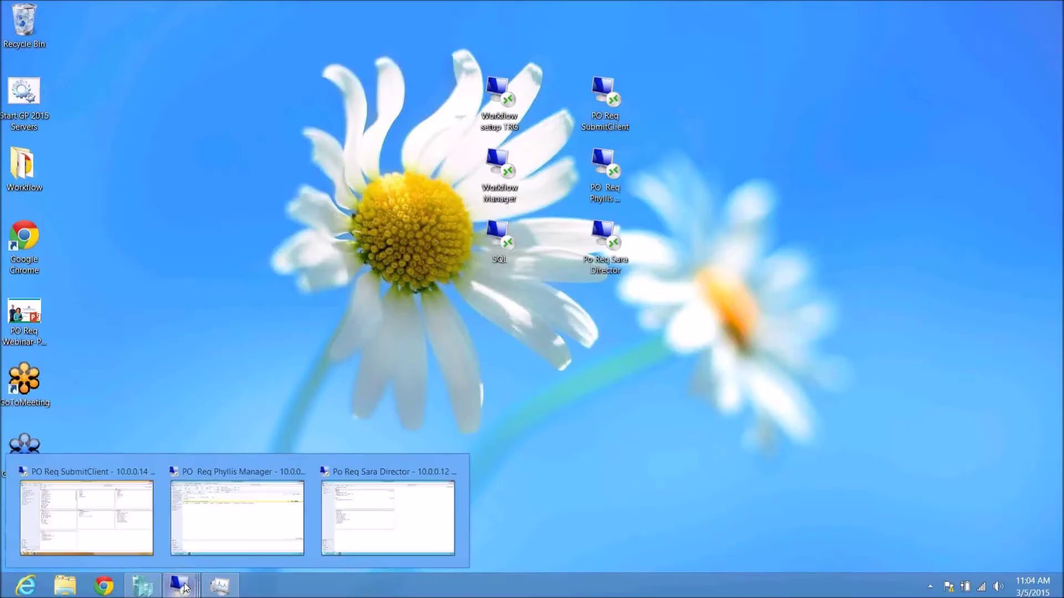
left_click(115, 542)
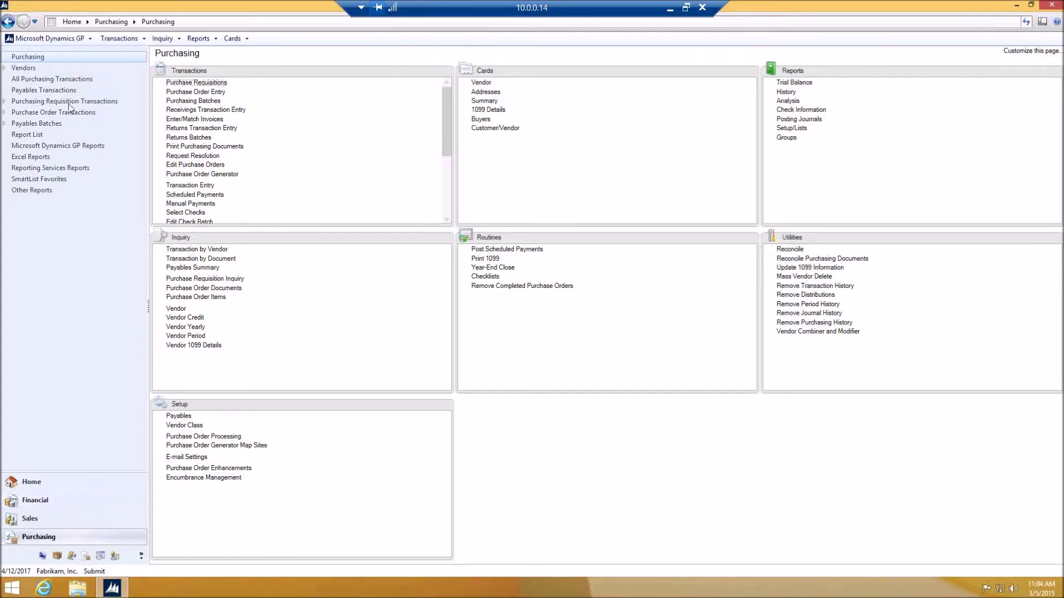
left_click(186, 83)
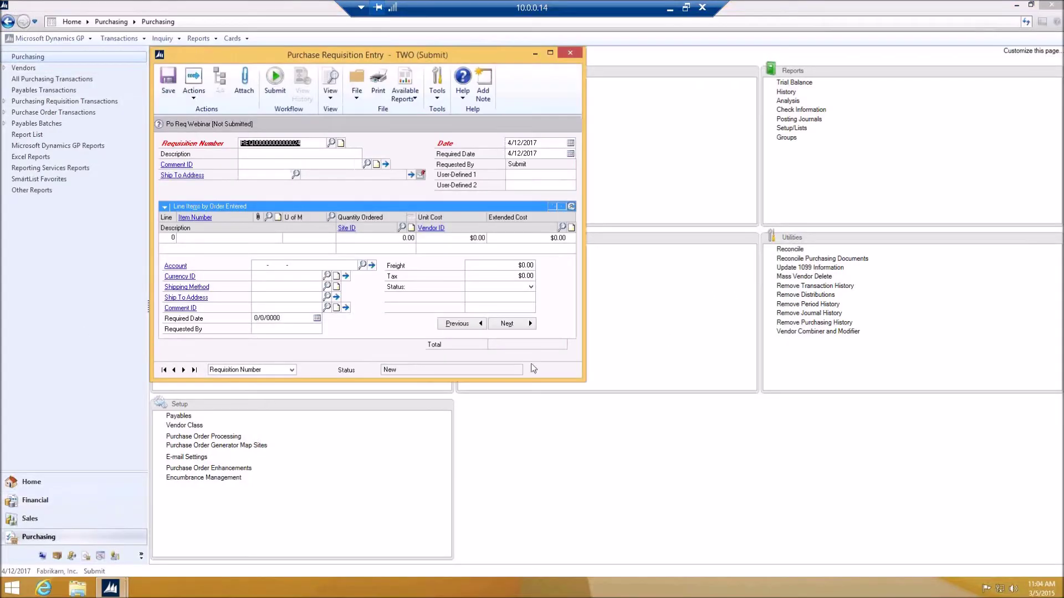
left_click(331, 142)
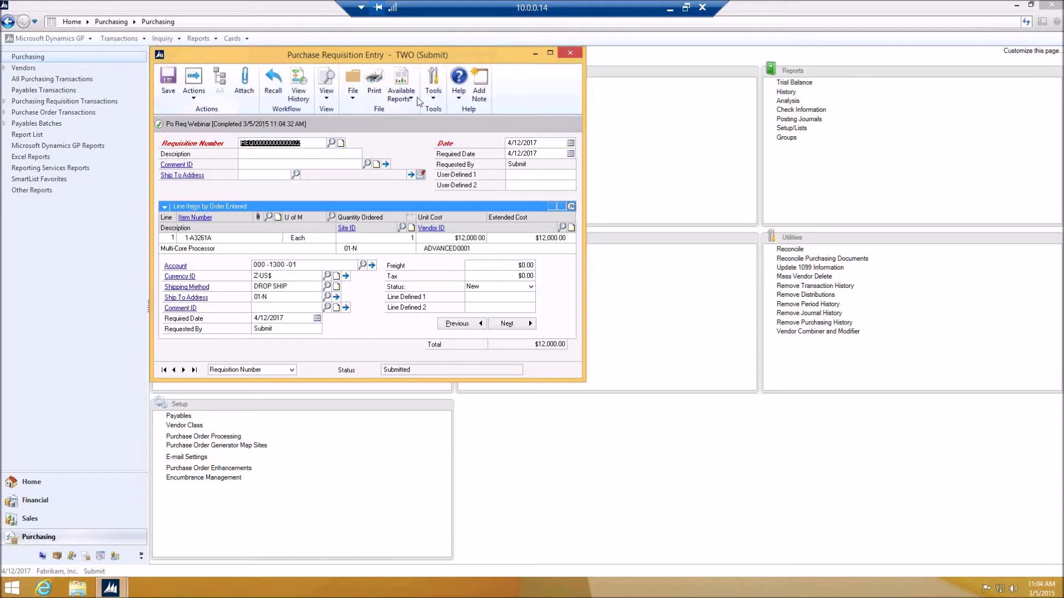
Look up the $32,000 requisition to check its current approval step, and close the requisition window.
left_click(331, 143)
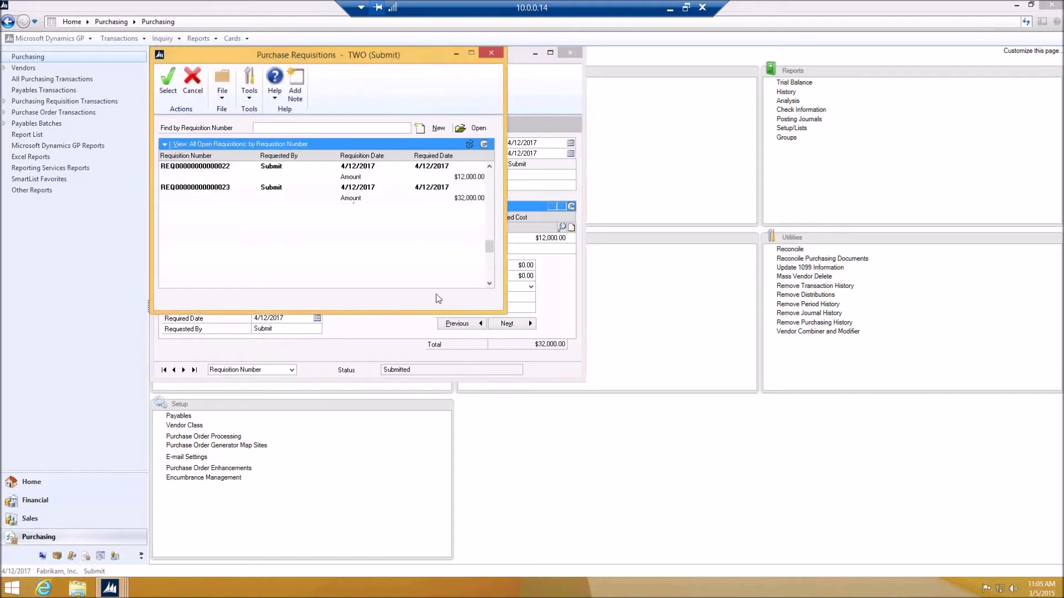
key("Return")
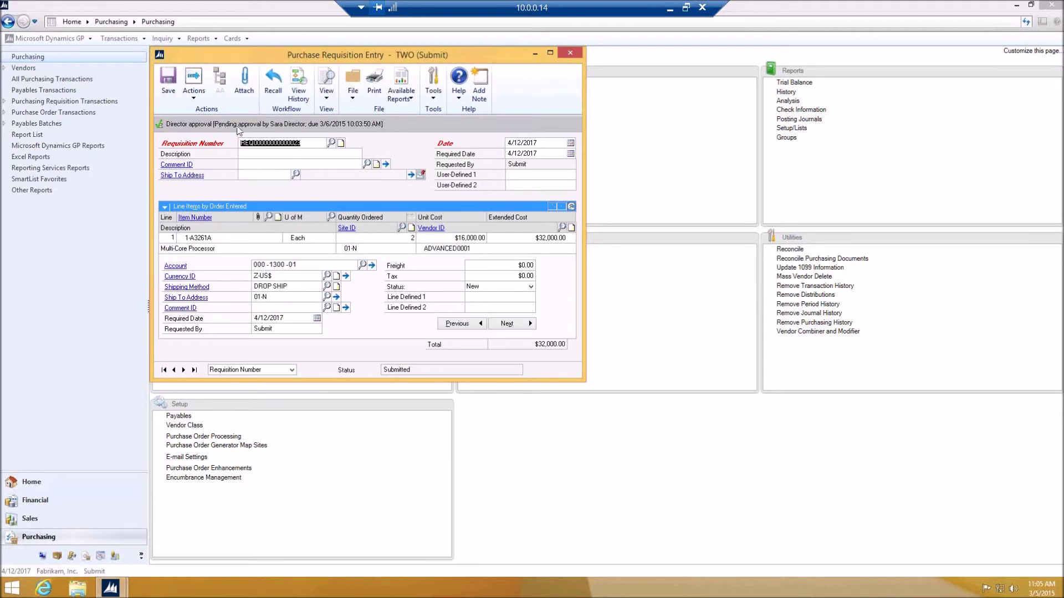
left_click(571, 52)
Switch to the director's remote desktop session and open the list of purchasing requisitions pending approval.
left_click(671, 10)
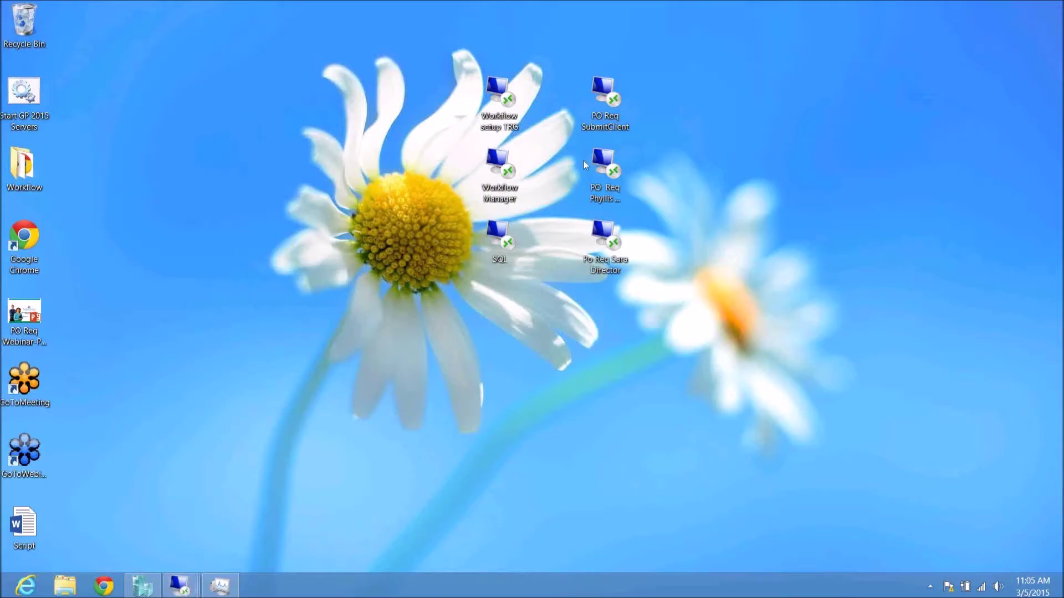
mouse_move(182, 593)
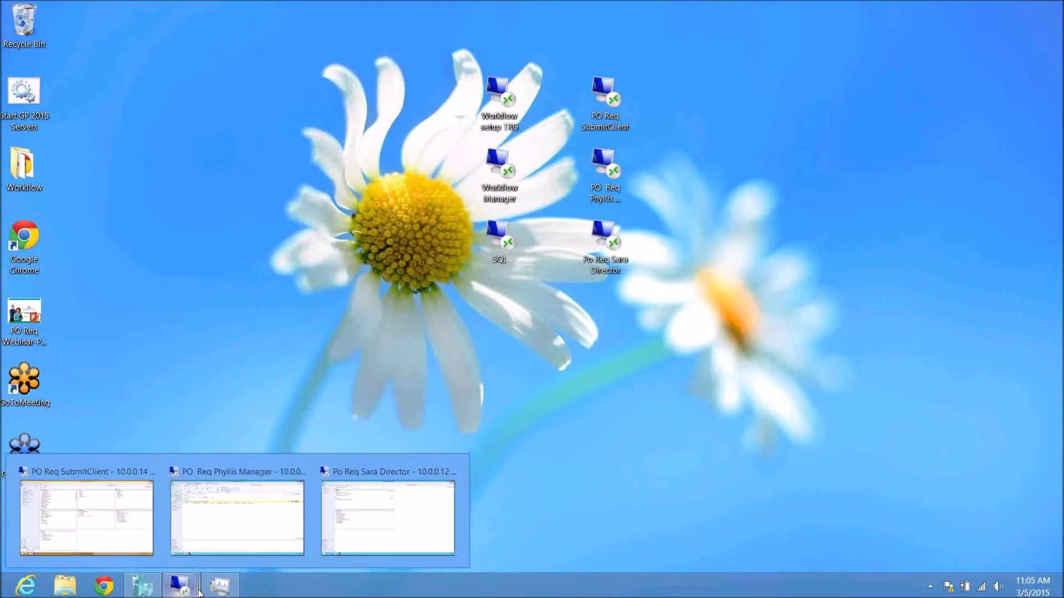
left_click(413, 513)
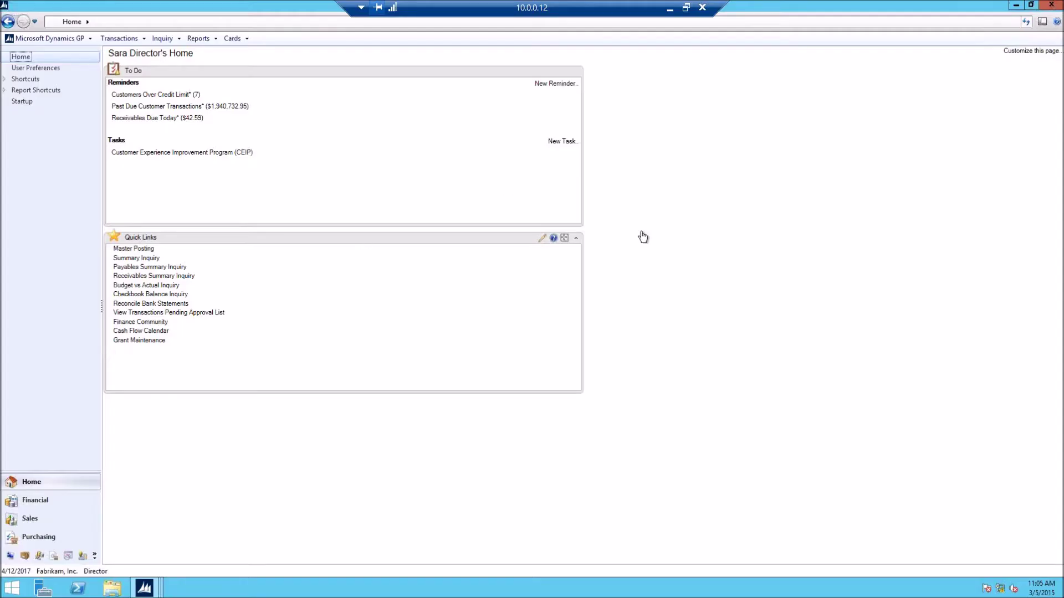
left_click(21, 539)
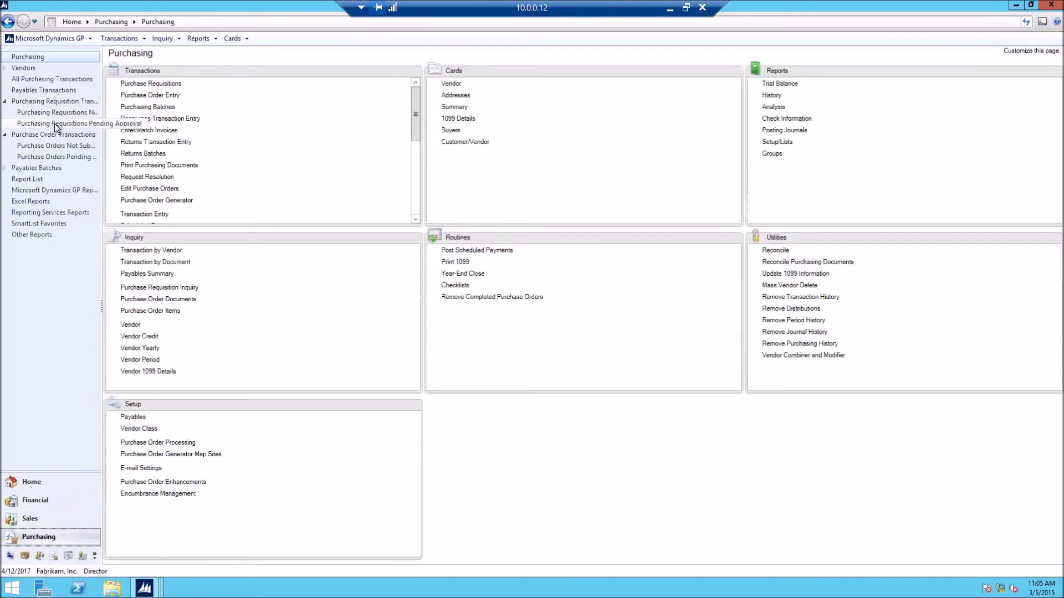
left_click(55, 123)
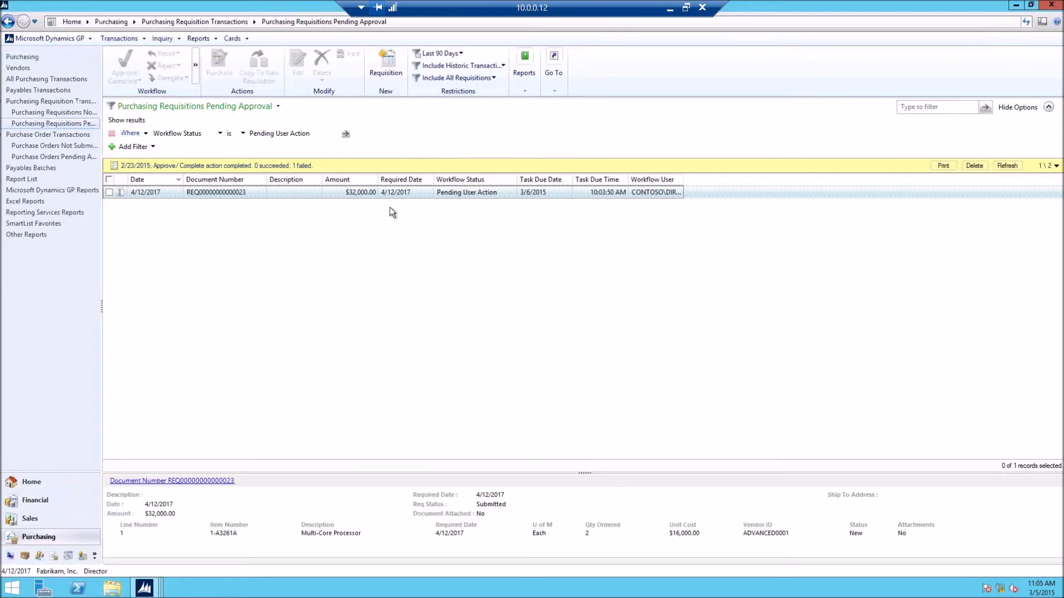
Approve the pending $32,000 requisition as the director.
left_click(109, 193)
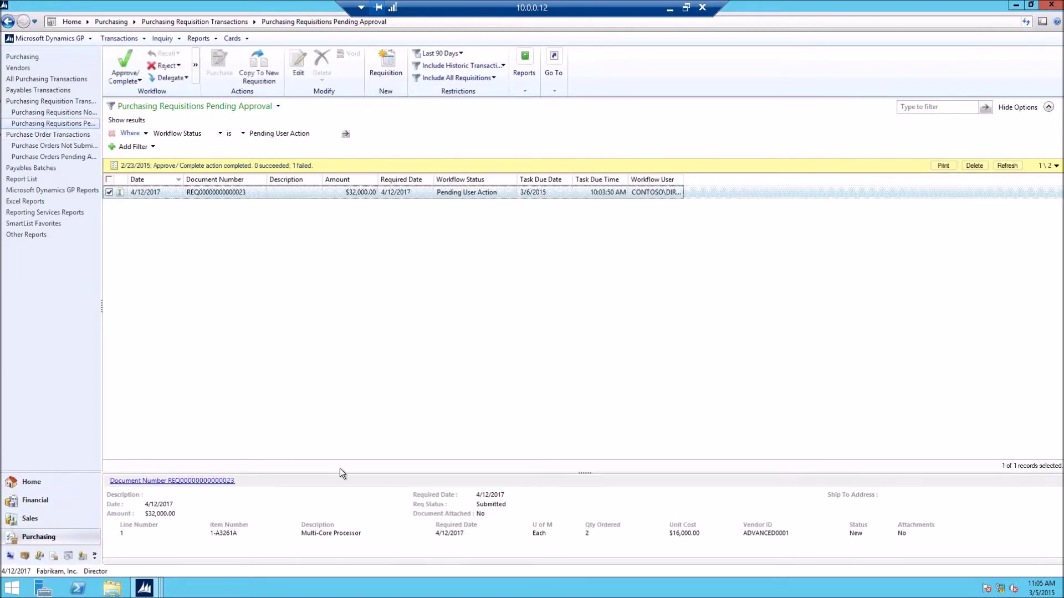
left_click(123, 80)
left_click(210, 179)
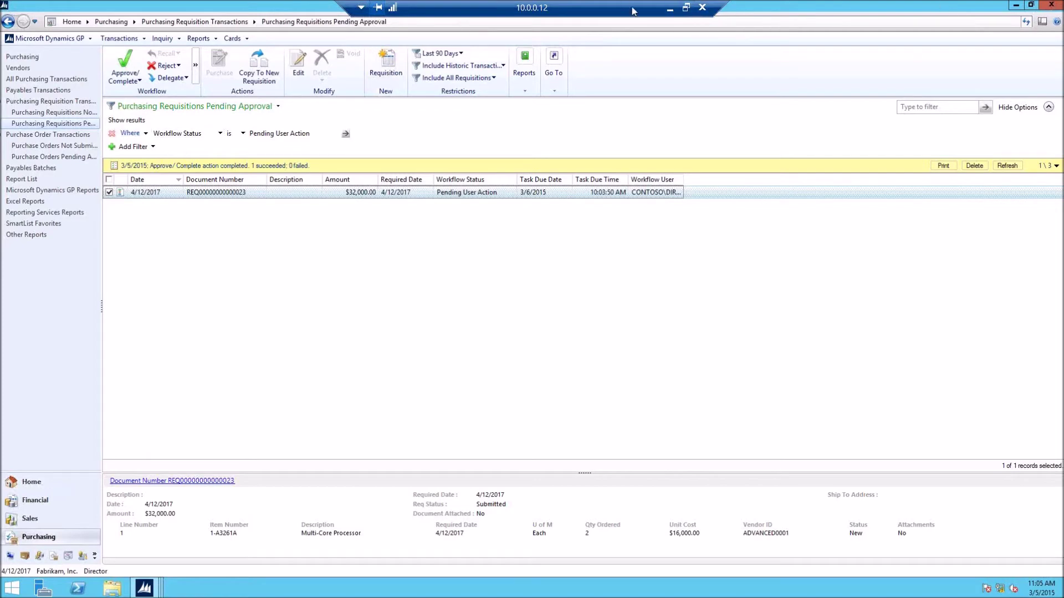
Return to the submitter's remote desktop session and open Purchase Order Entry from the Purchasing page.
left_click(670, 9)
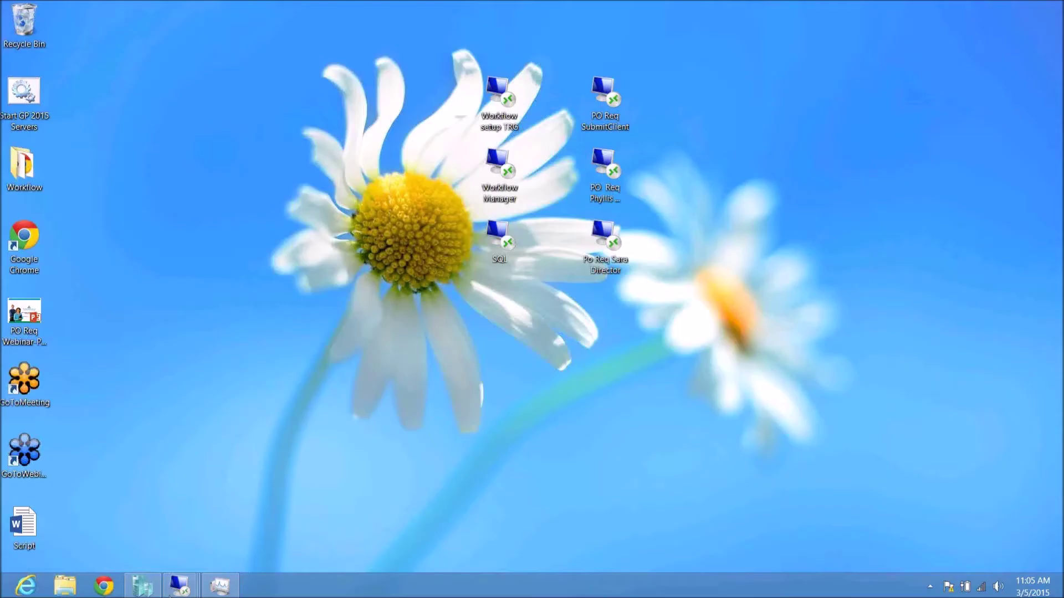
mouse_move(177, 591)
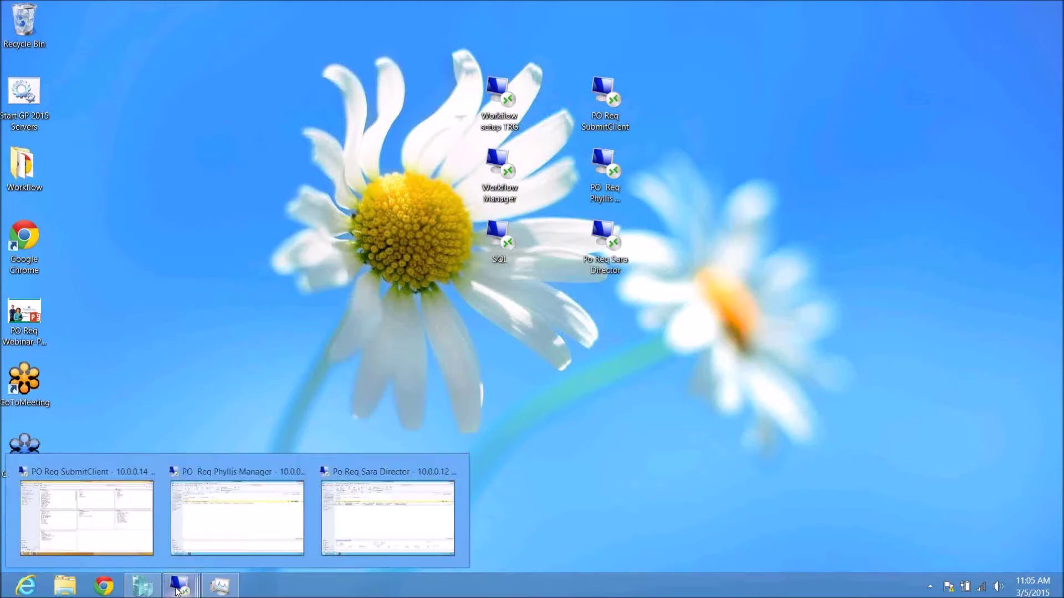
left_click(120, 544)
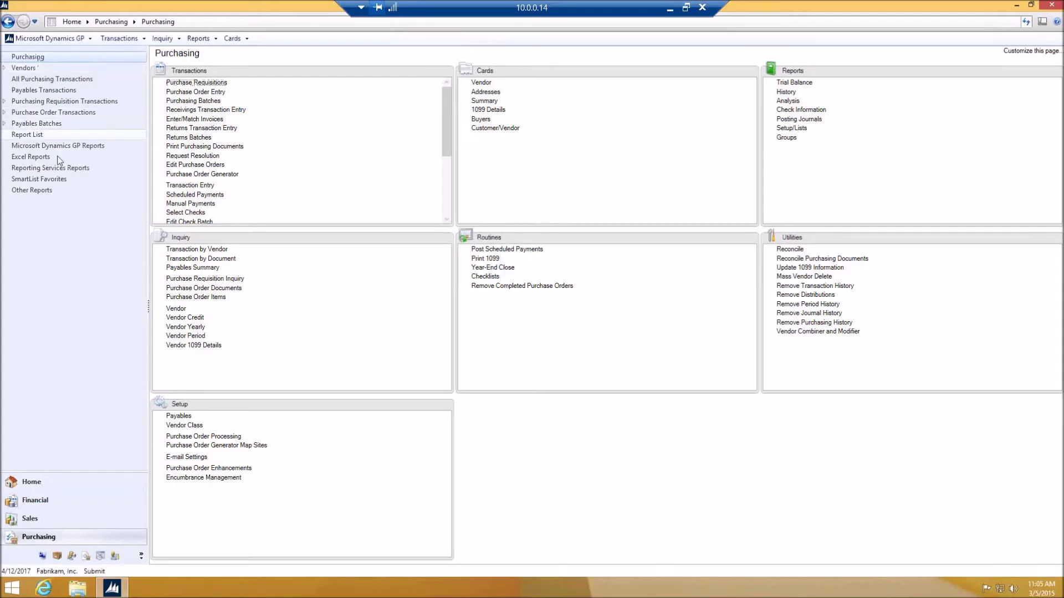
left_click(82, 113)
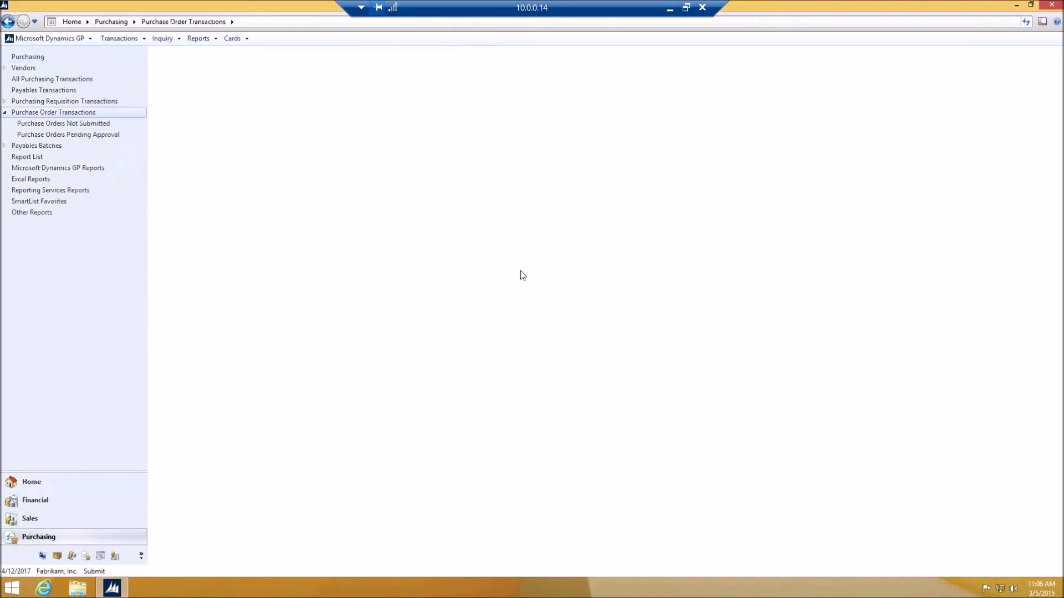
left_click(26, 58)
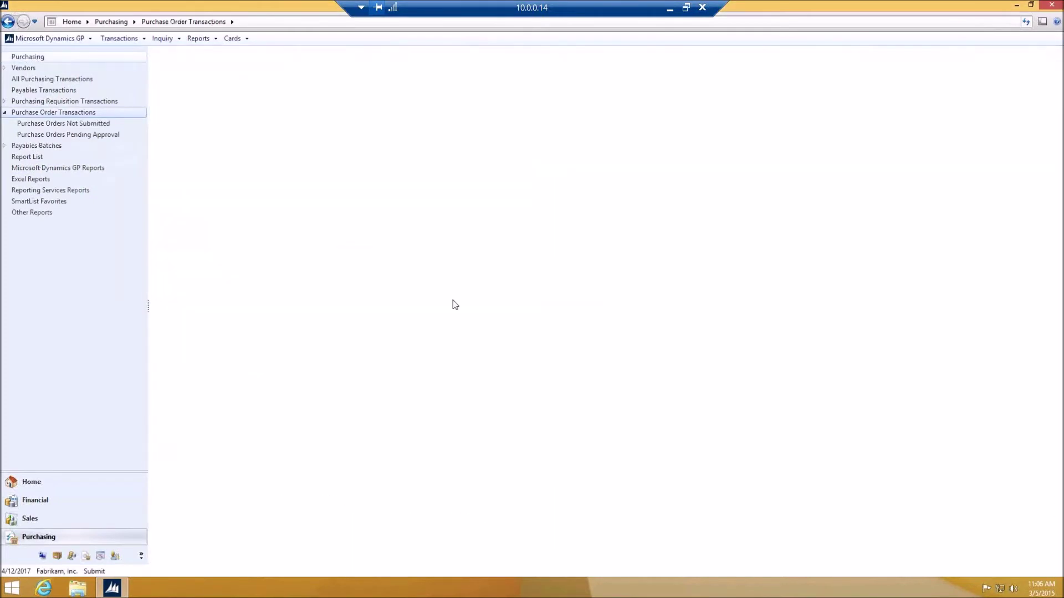
left_click(209, 93)
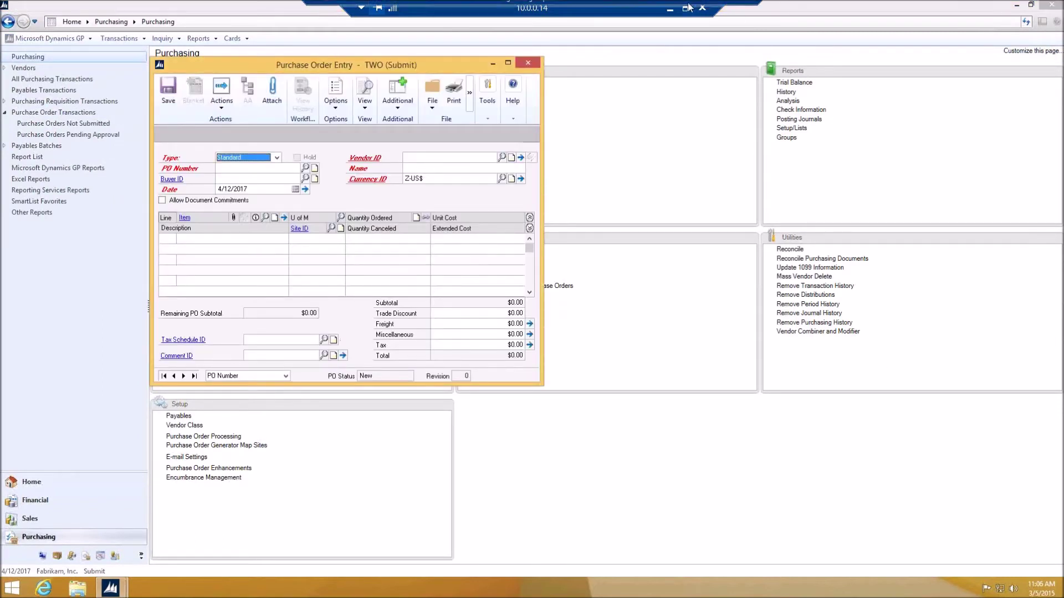
Restore the remote desktop to full screen, and start a new purchase order of type Standard with the default PO number.
left_click(736, 7)
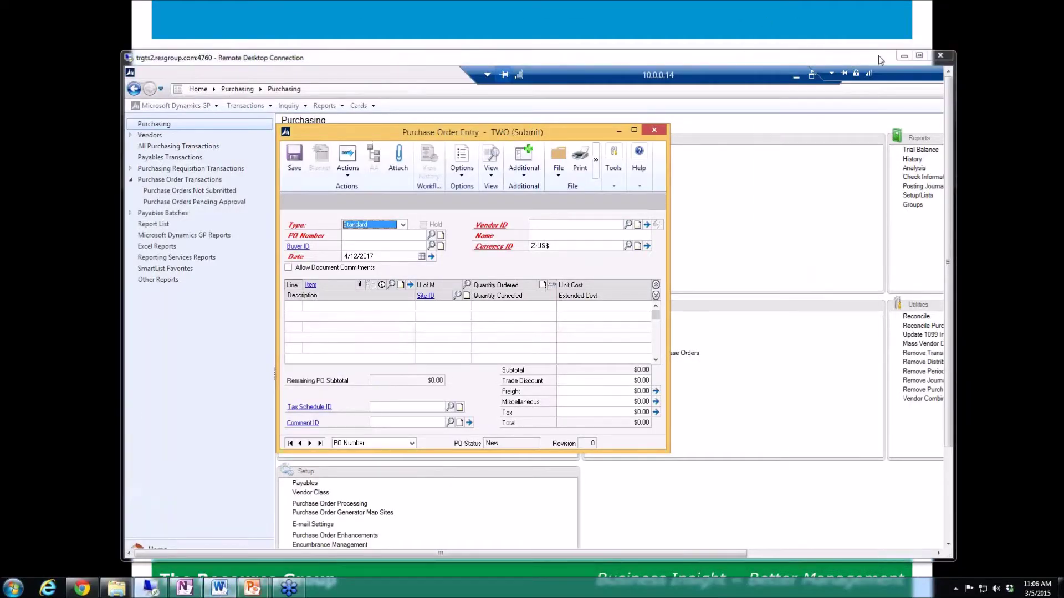
left_click(919, 56)
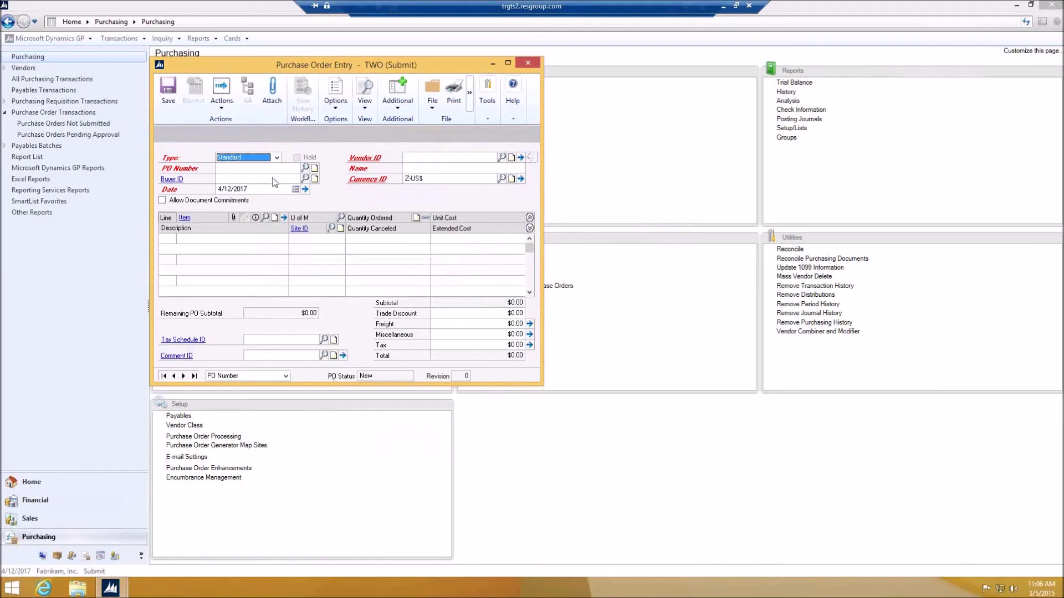
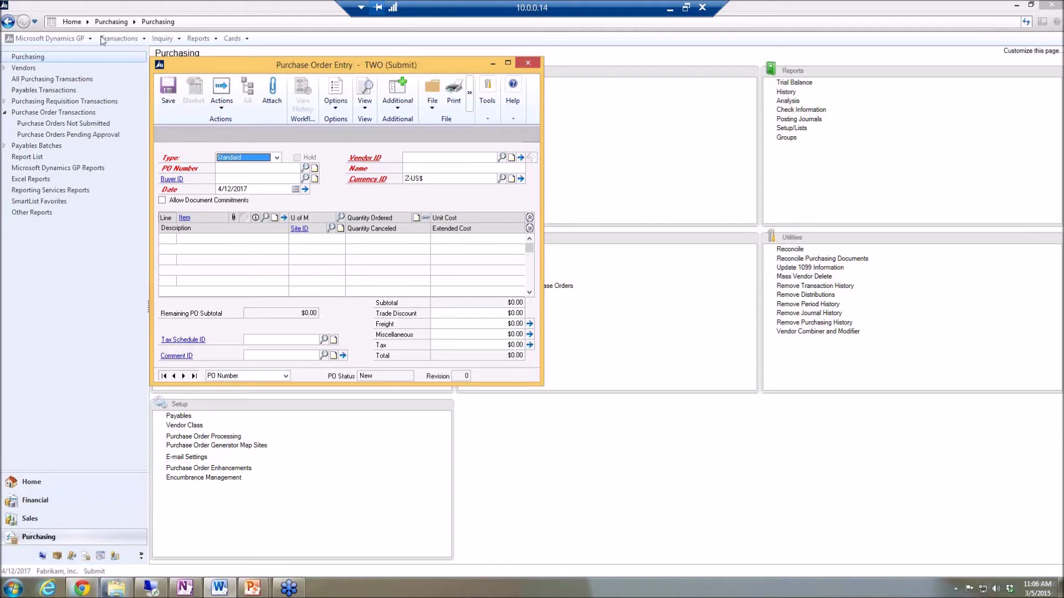
left_click(276, 157)
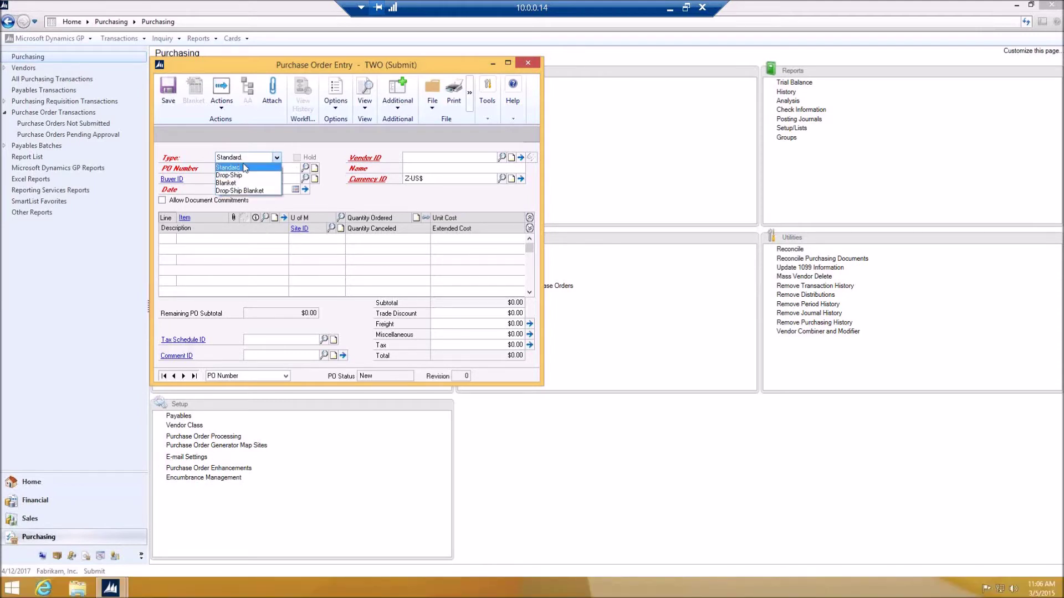
left_click(268, 173)
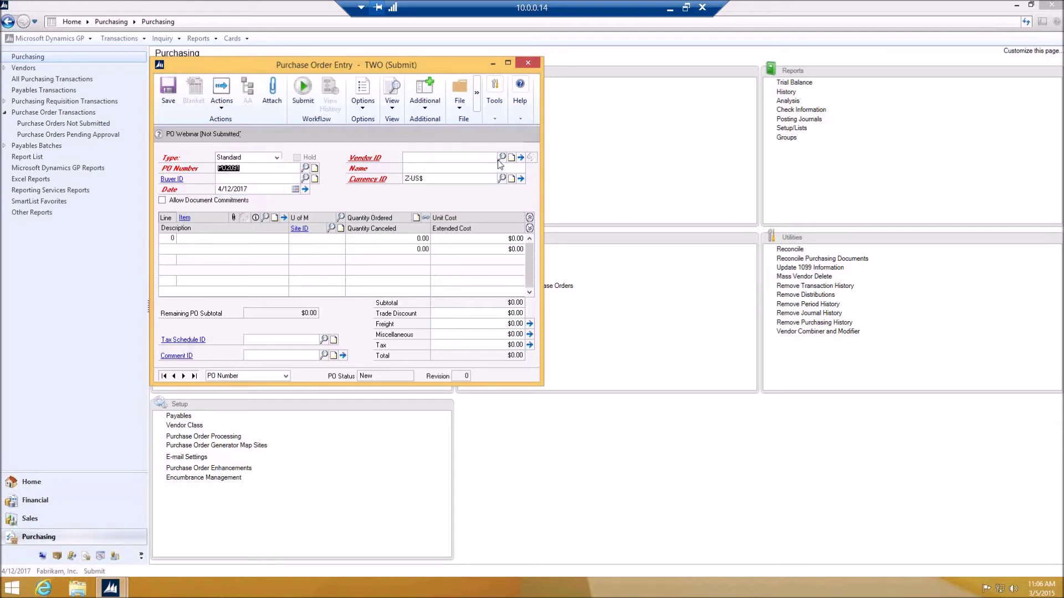
Choose Advanced Office Systems as the purchase order's vendor and add item 1-A3261A on the first line.
left_click(502, 158)
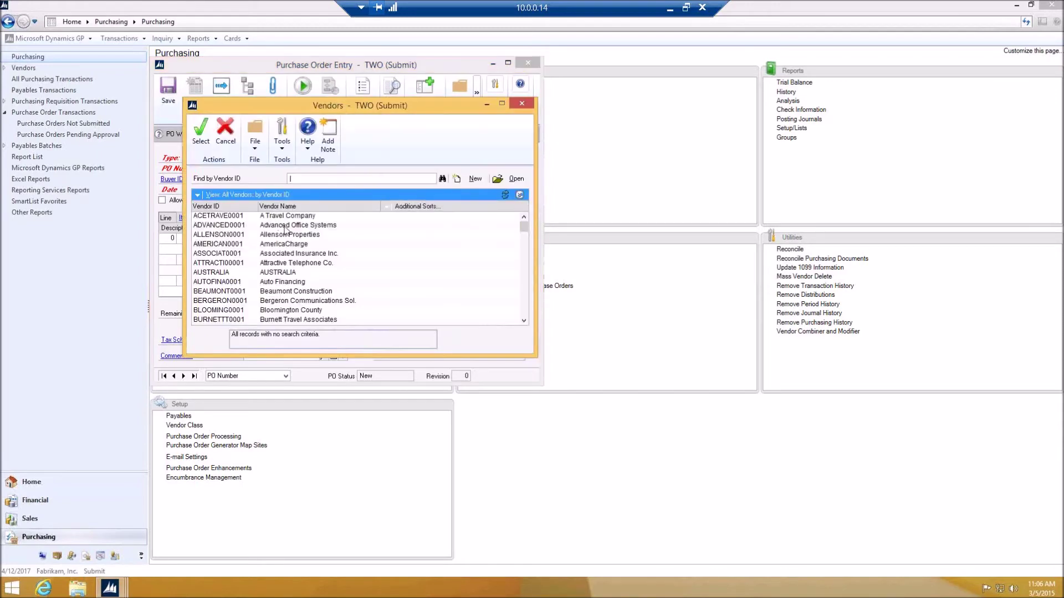
key("Return")
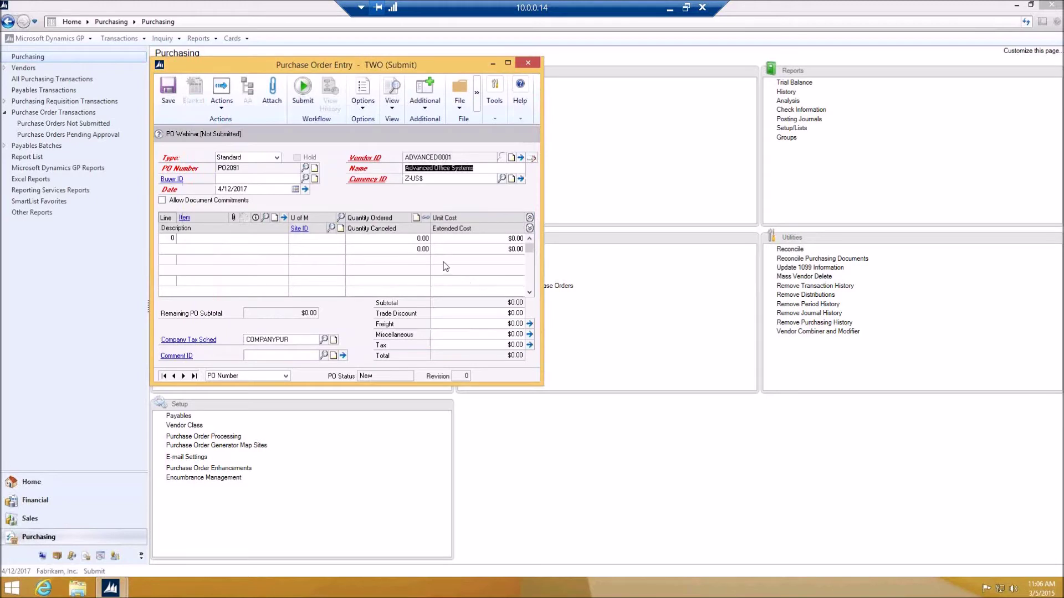
left_click(285, 278)
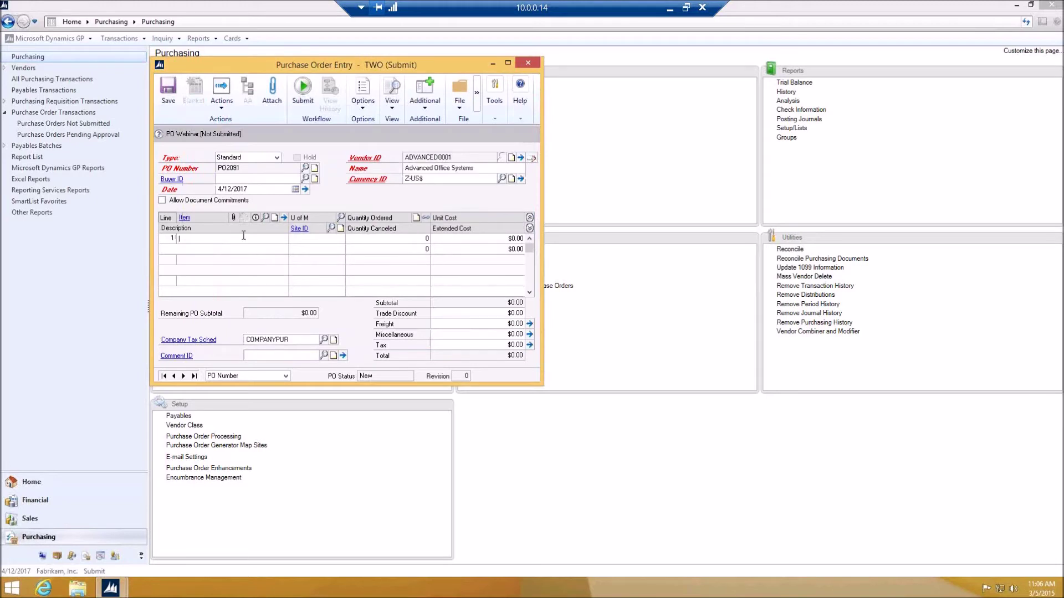
left_click(265, 218)
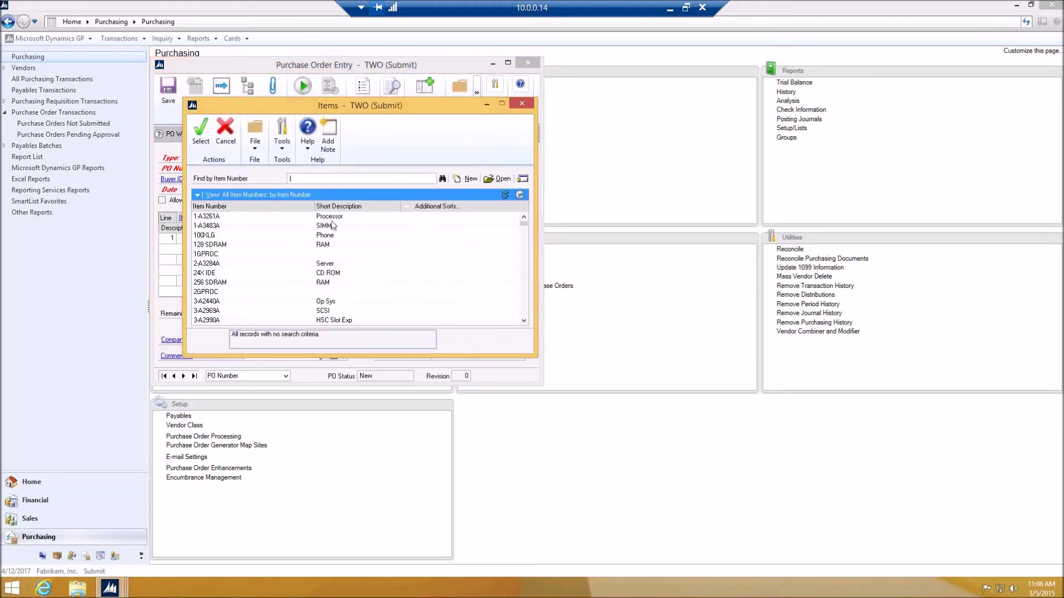
left_click(331, 217)
right_click(331, 222)
left_click(332, 224)
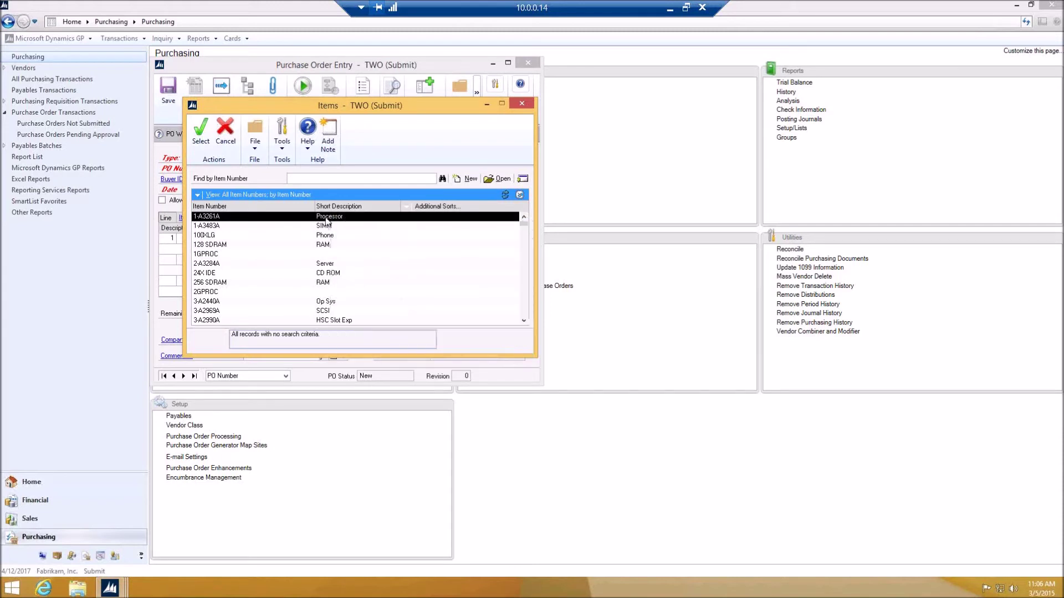
double_click(331, 216)
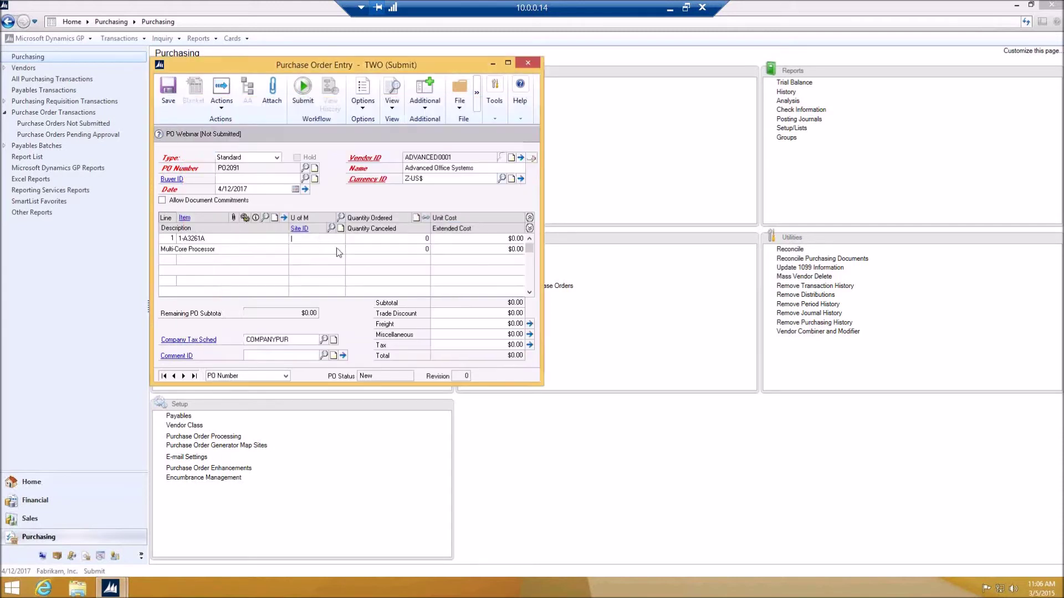
Set the processor line's unit of measure to Each and its quantity ordered to 1.
left_click(340, 218)
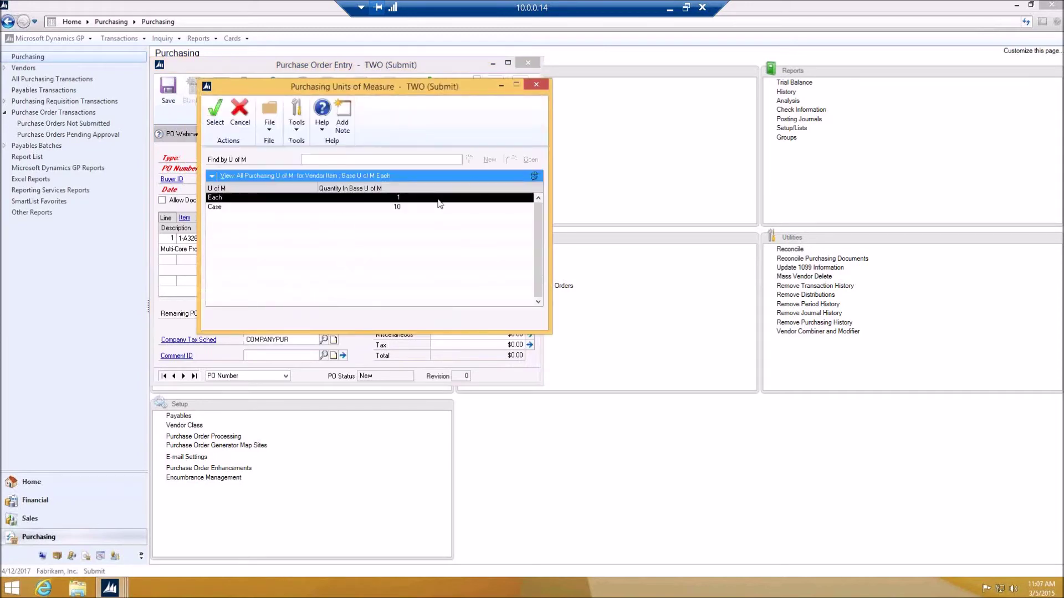
double_click(392, 199)
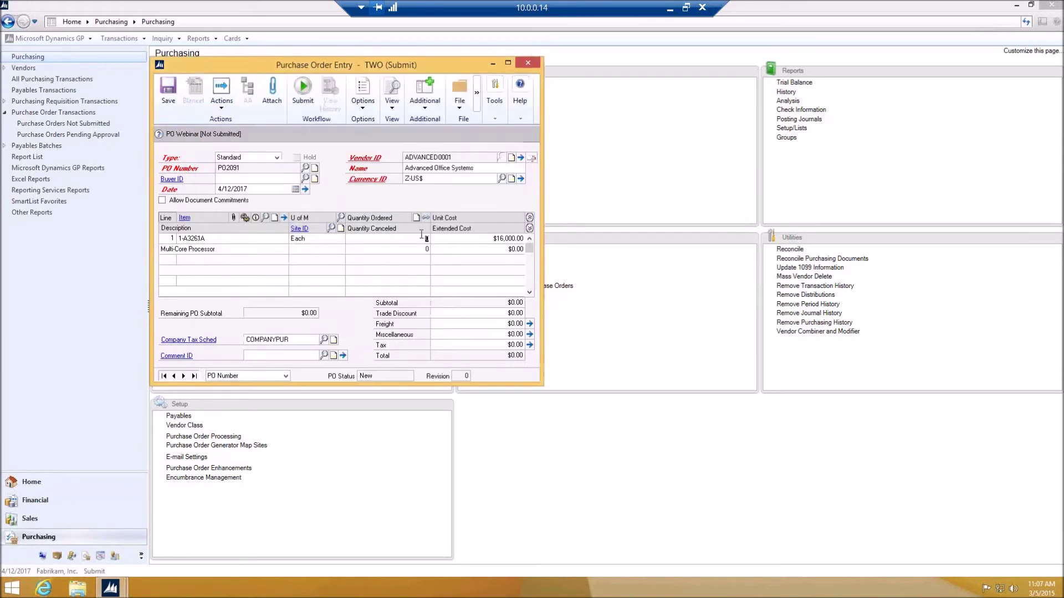
left_click(421, 237)
type("1")
key("Tab")
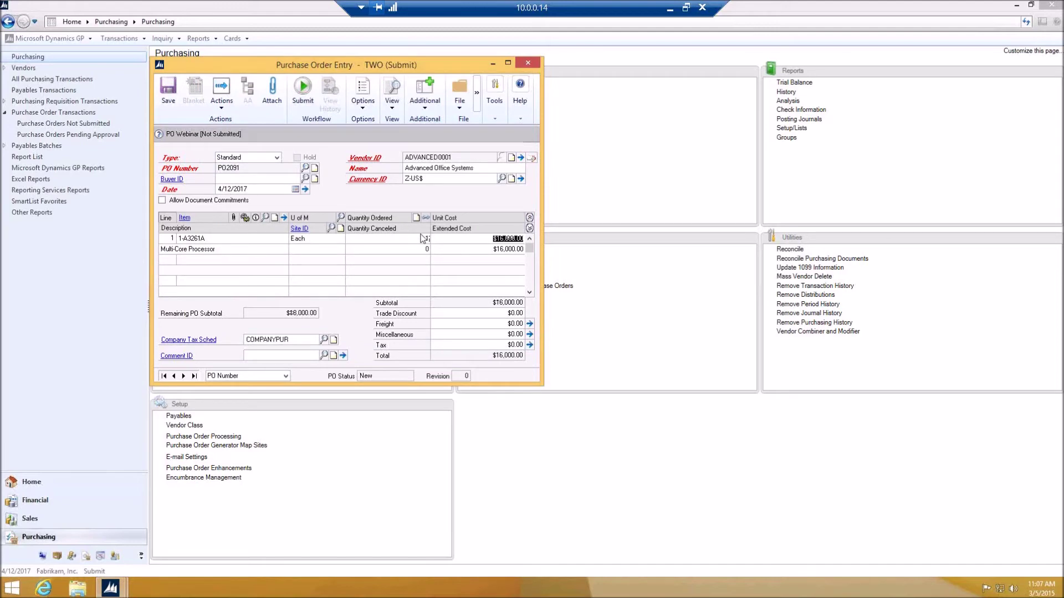
Assign site 01-N to the processor line and submit the $16,000 purchase order to workflow without a comment.
left_click(303, 89)
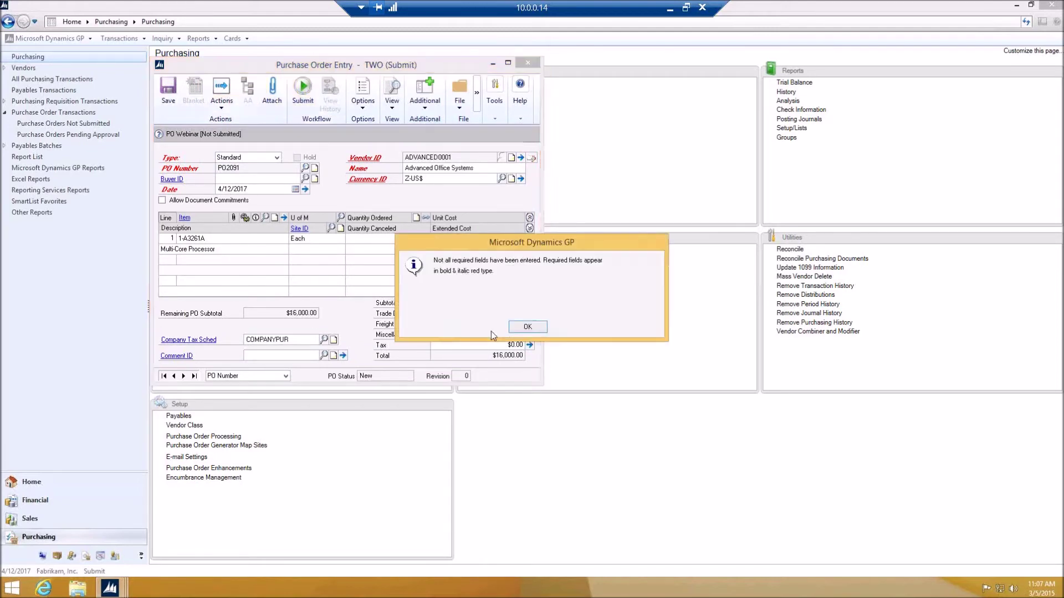
left_click(528, 327)
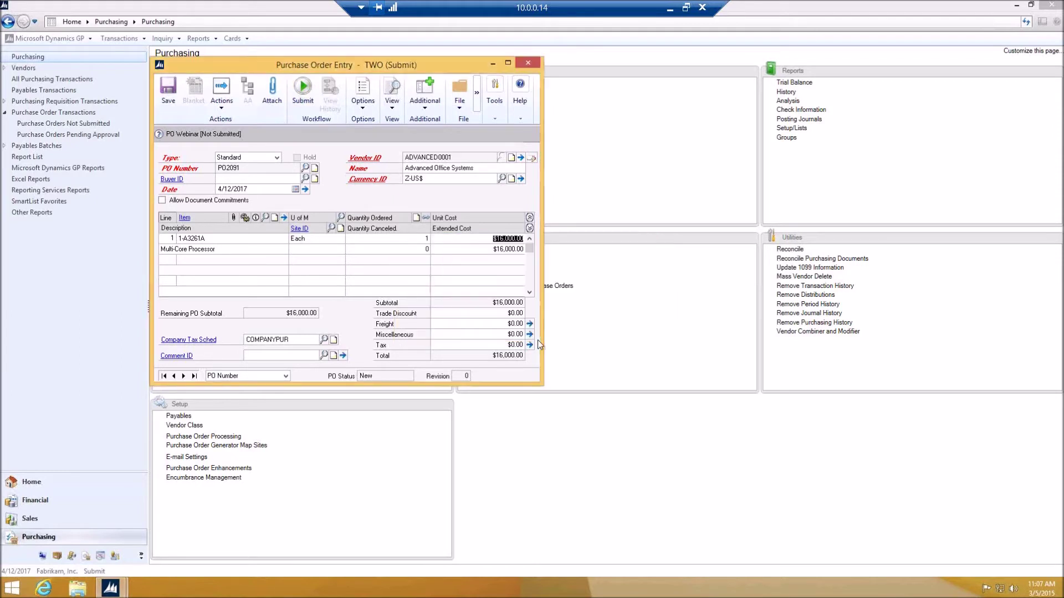
left_click(312, 249)
left_click(334, 229)
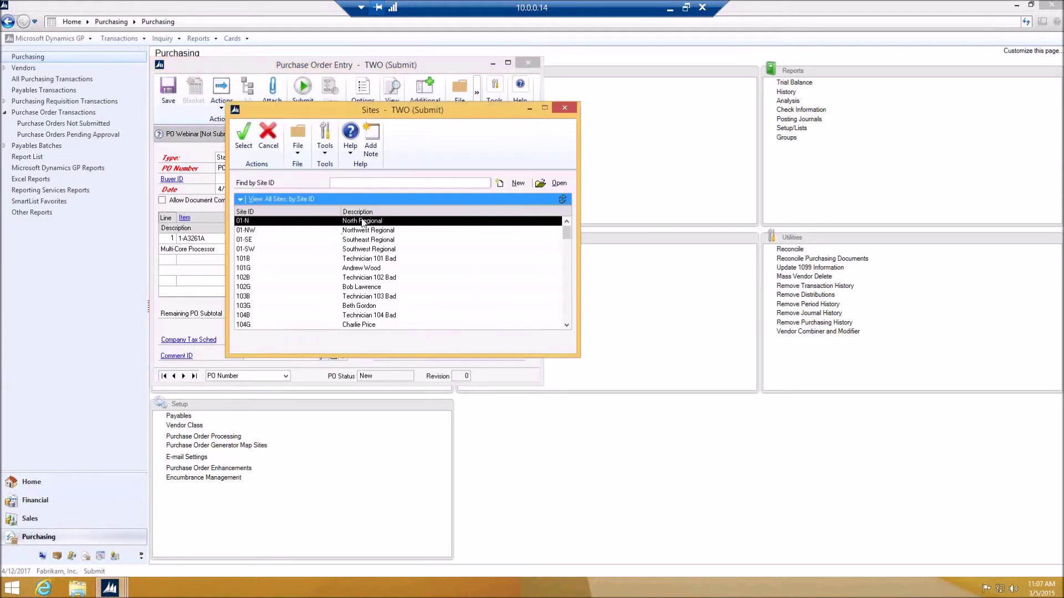
key("Return")
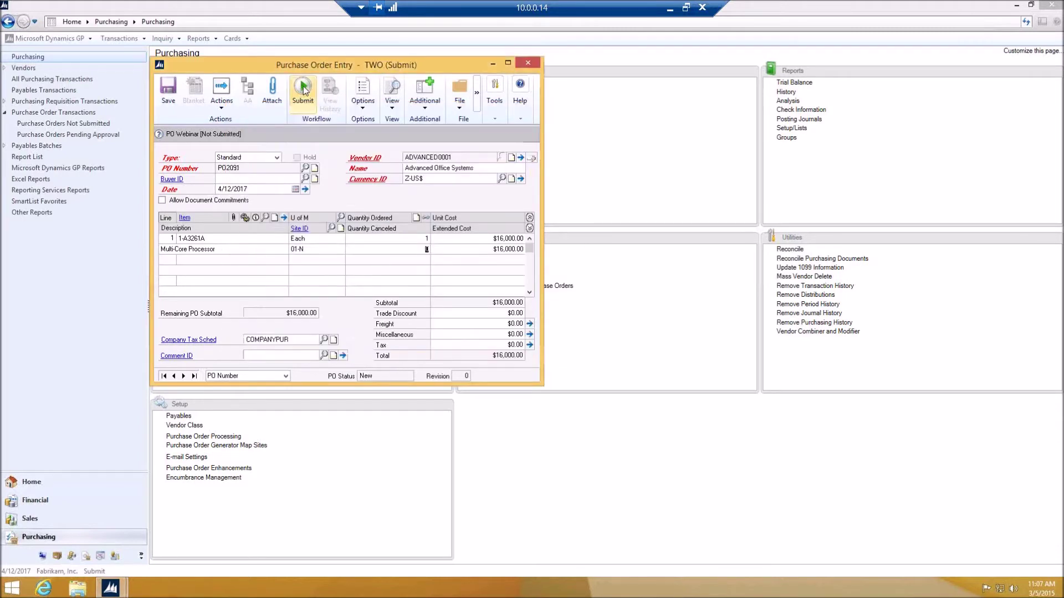
left_click(310, 101)
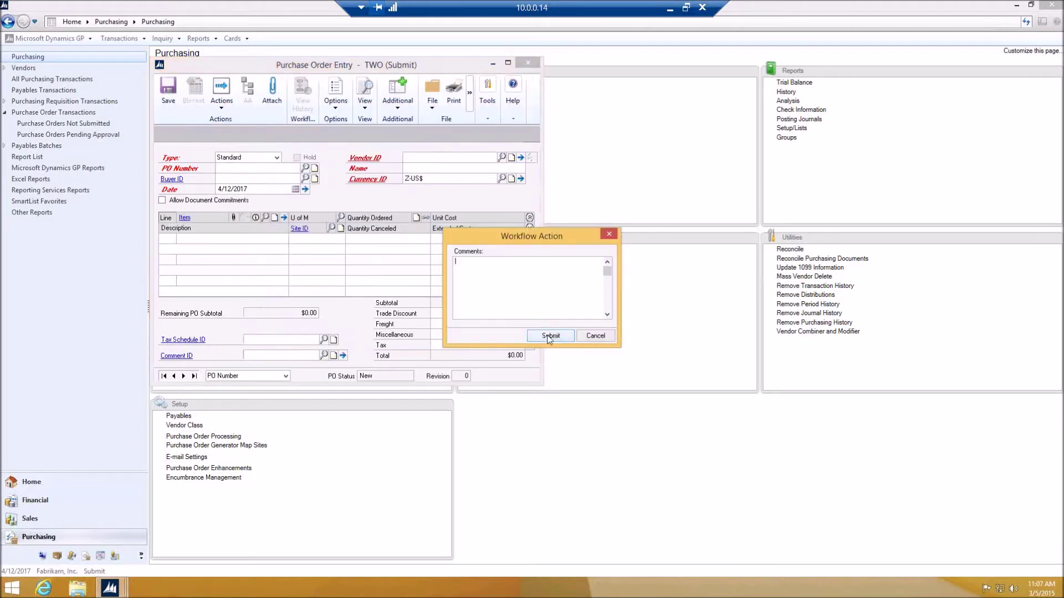
key("Return")
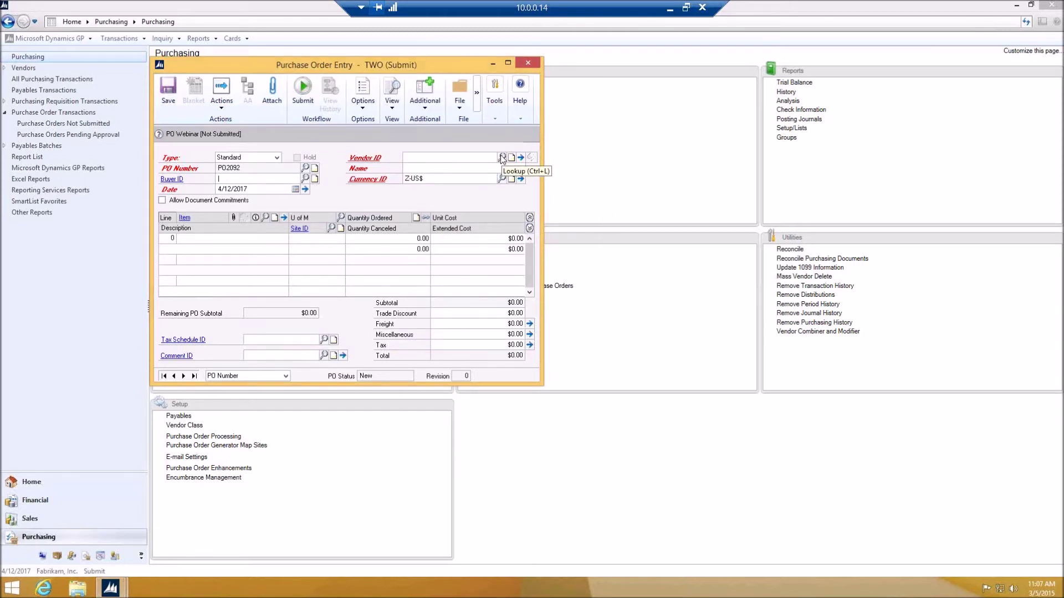
On the second purchase order, choose Advanced Office Systems as vendor and add item 1-A3261A on line 1.
left_click(502, 157)
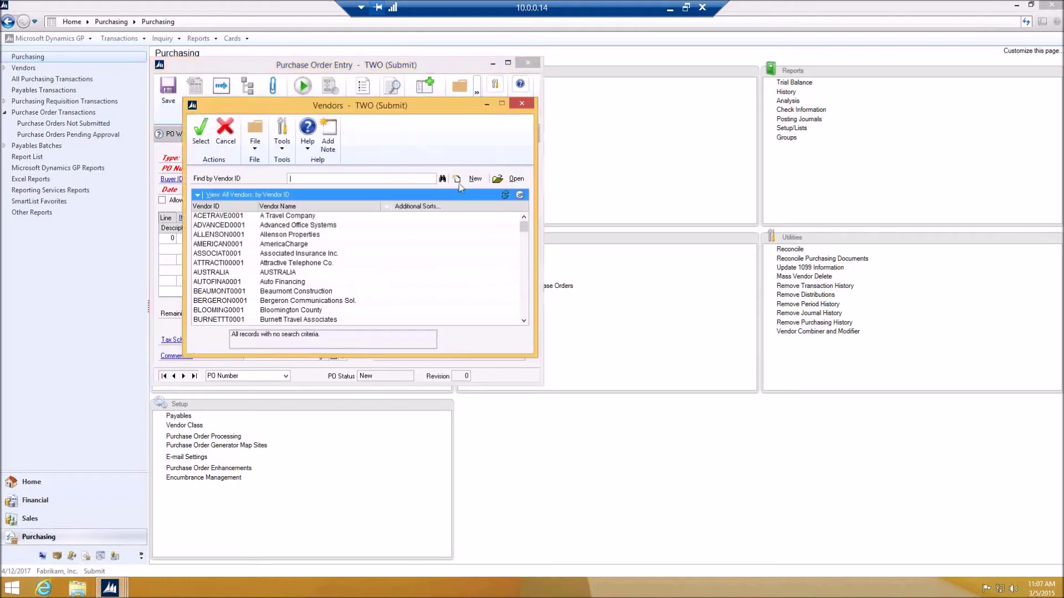
double_click(311, 224)
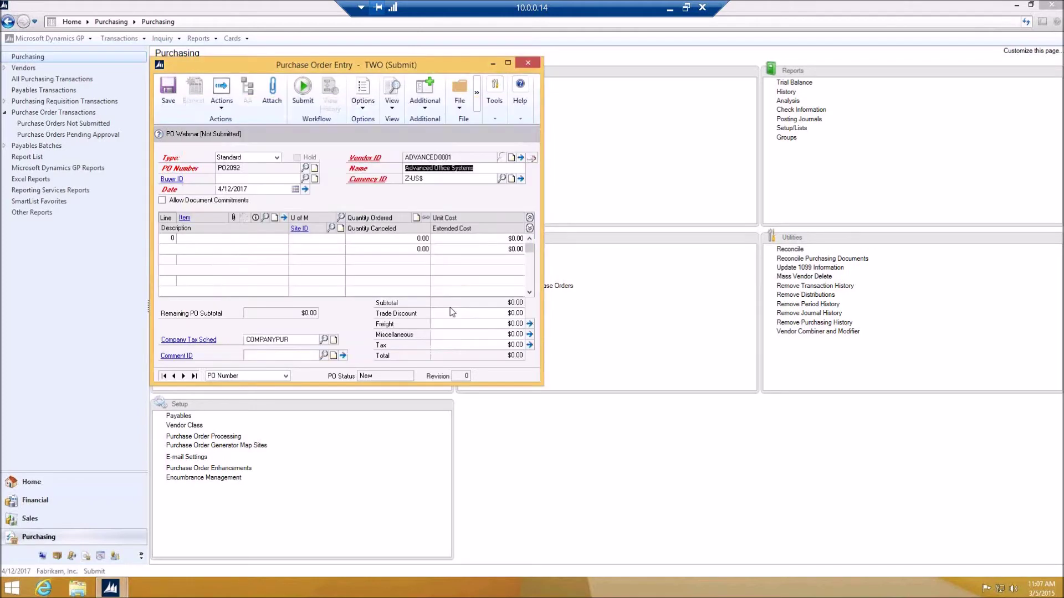
key("Tab")
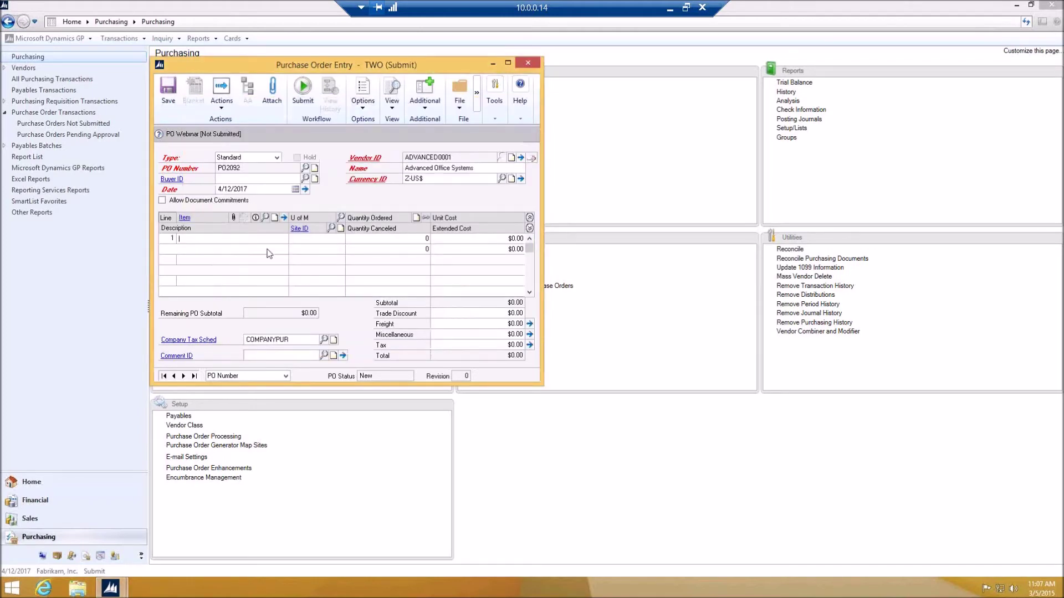
left_click(265, 217)
double_click(340, 219)
Set the second order's line to unit of measure Case with a quantity ordered of 1.
left_click(341, 218)
double_click(412, 207)
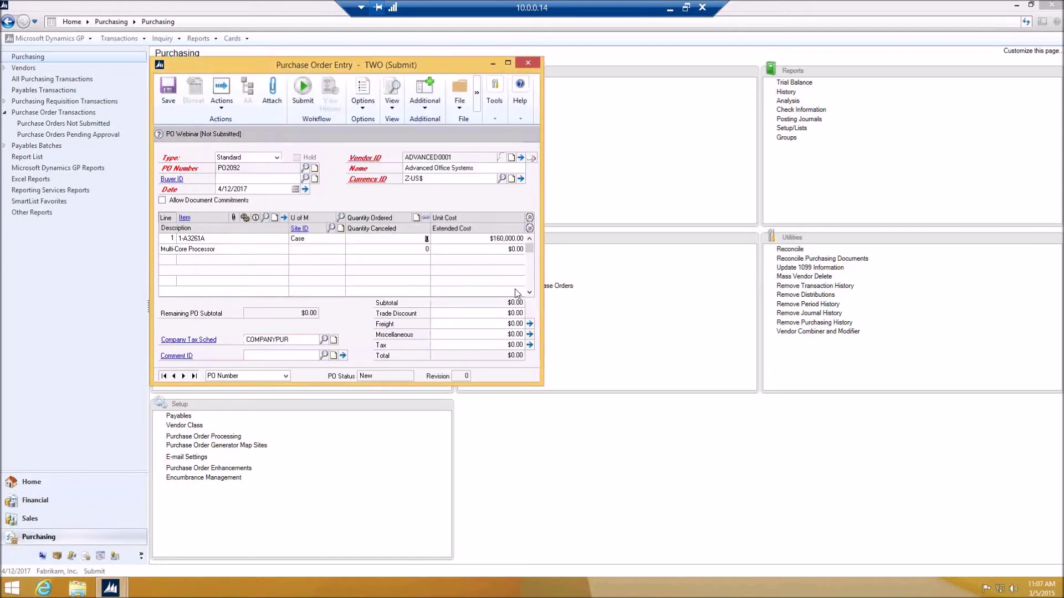
key("Tab")
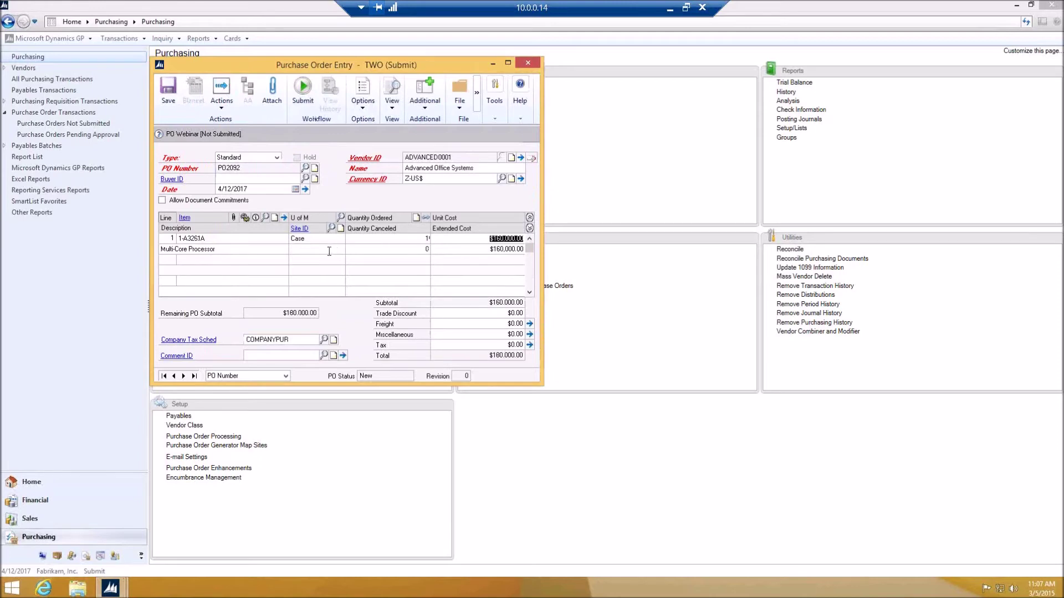
Assign site 01-N to the Case line and submit the $160,000 purchase order to workflow without a comment.
left_click(331, 228)
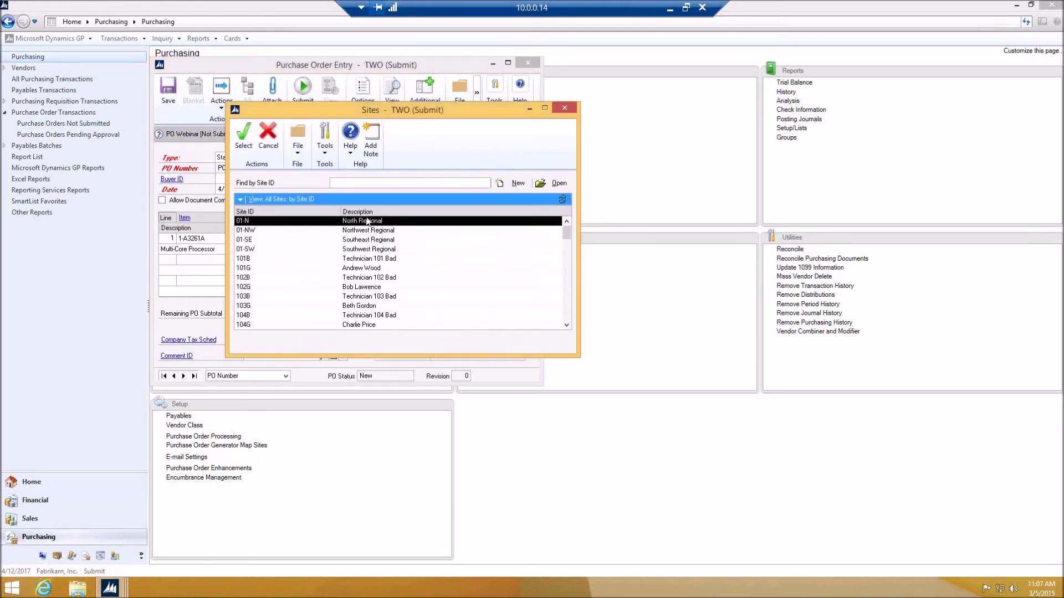
double_click(367, 221)
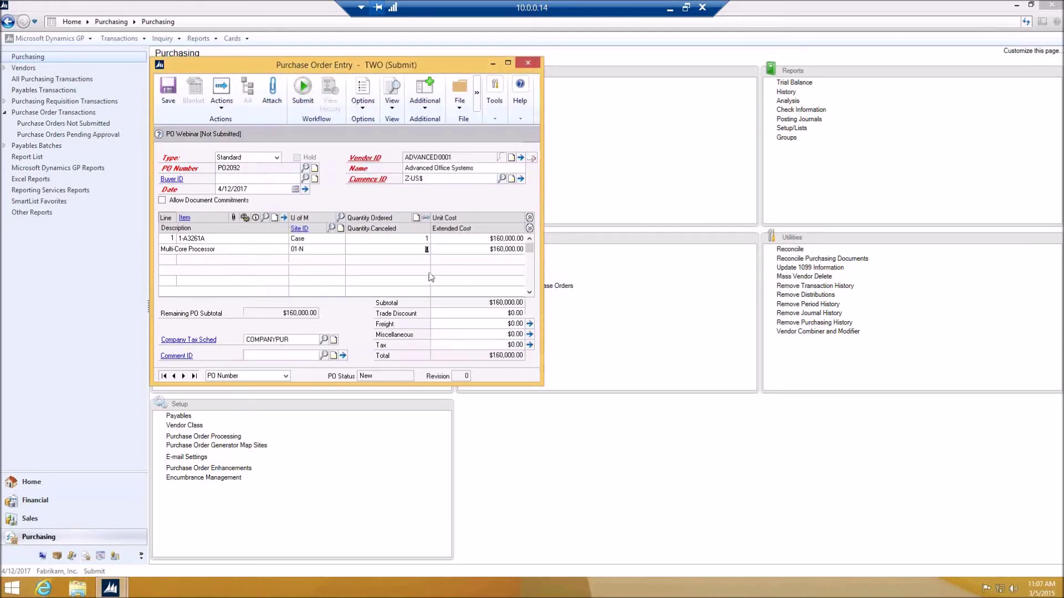
left_click(303, 93)
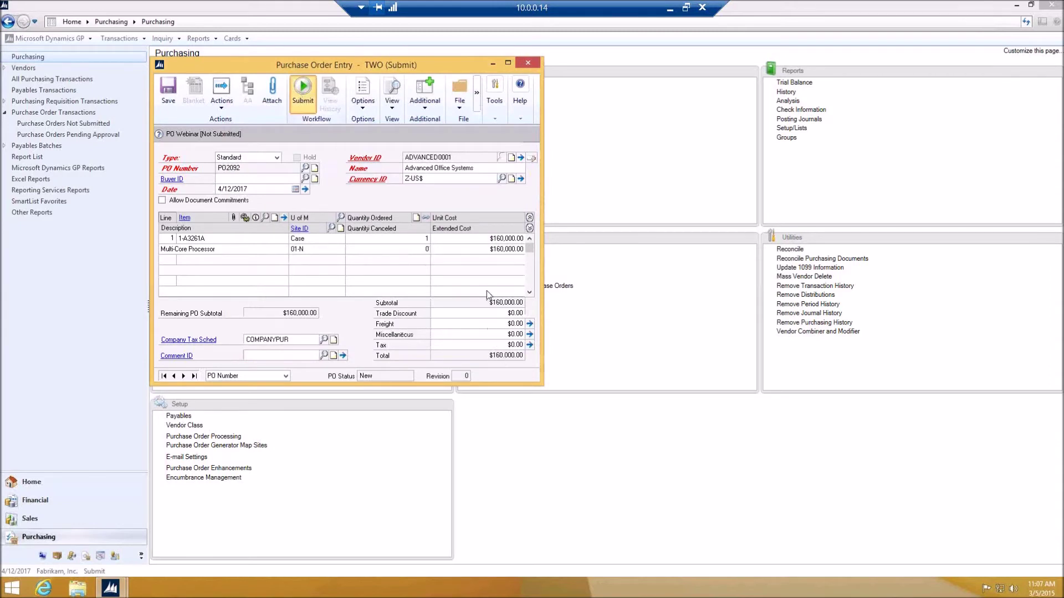
left_click(312, 110)
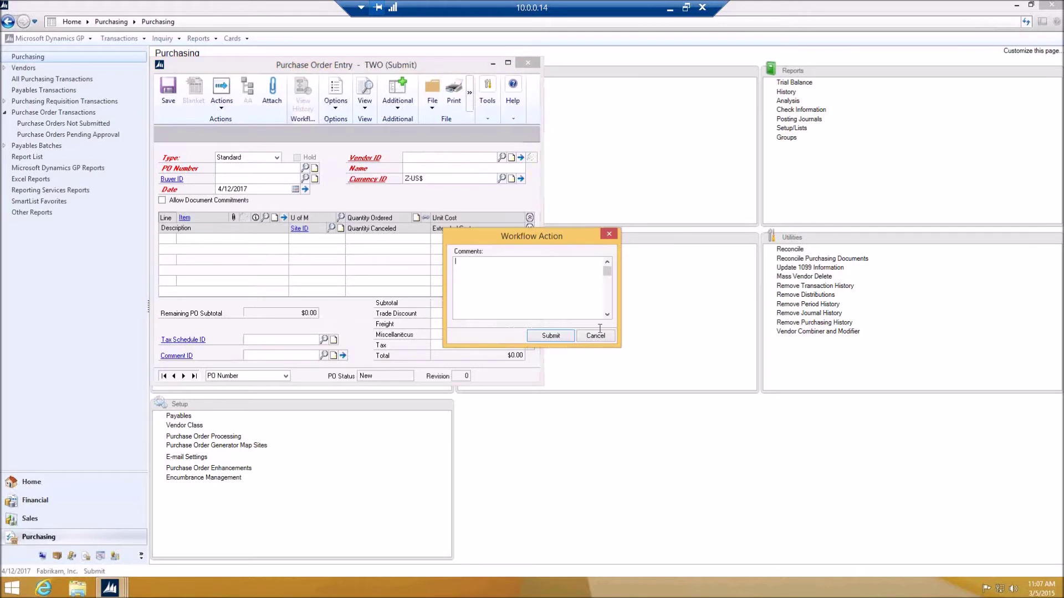
left_click(546, 335)
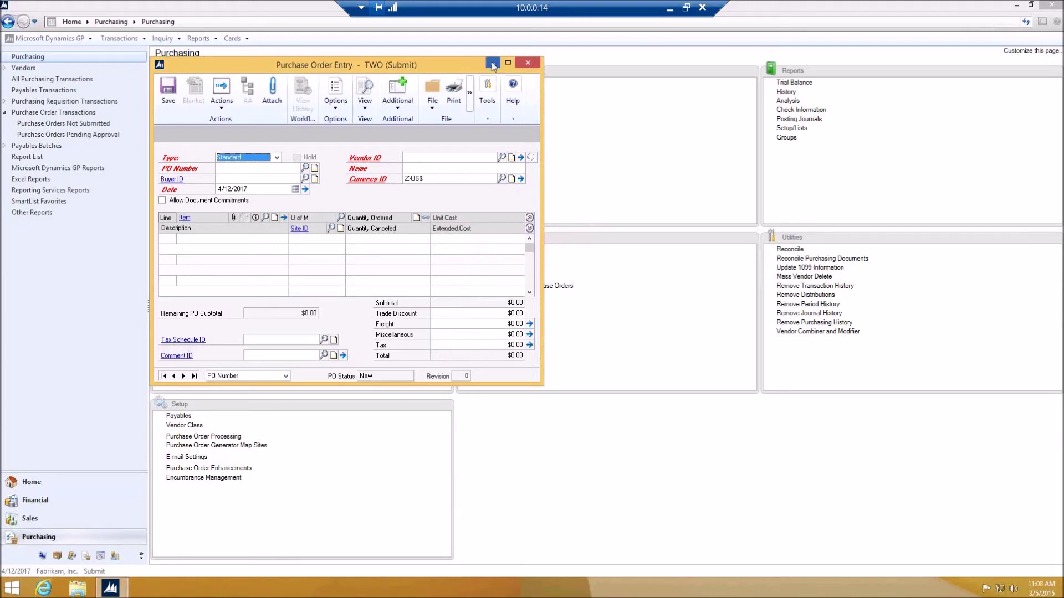
Close Purchase Order Entry, switch to the manager's remote desktop session and open the list of purchase orders pending approval.
left_click(528, 62)
left_click(669, 10)
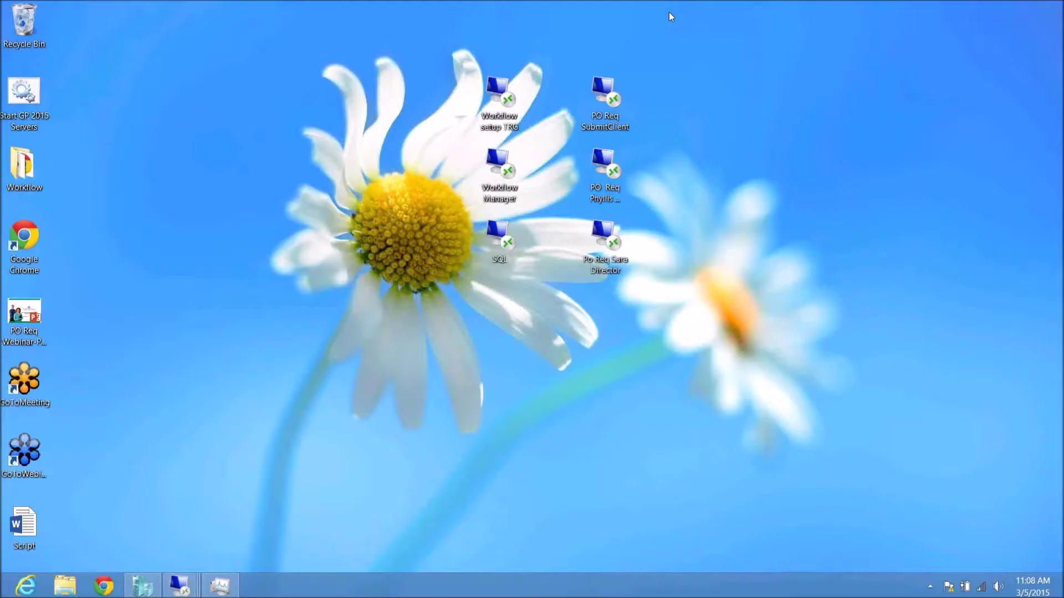
mouse_move(180, 587)
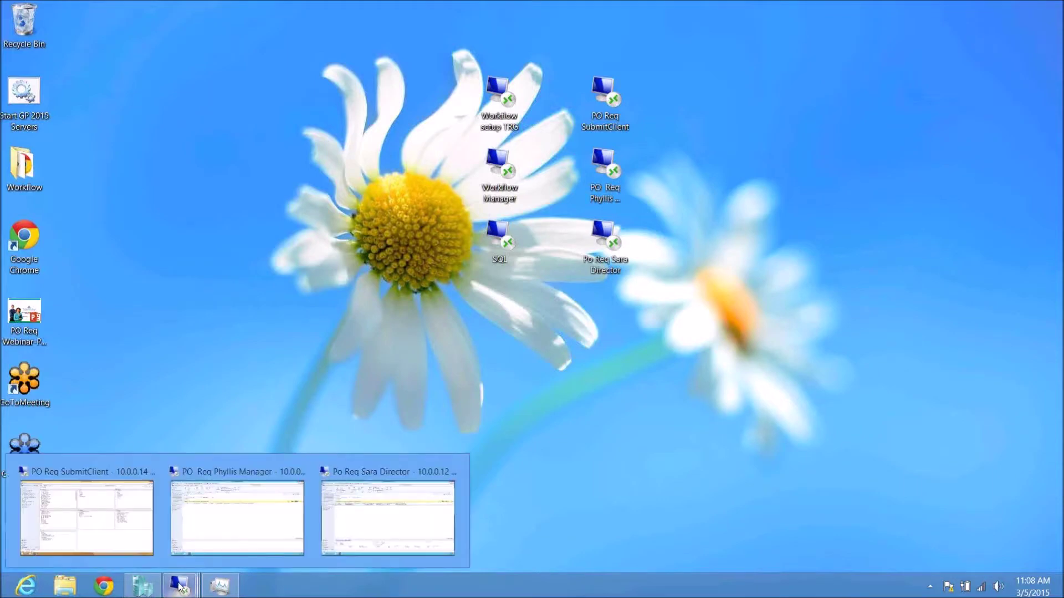
left_click(237, 518)
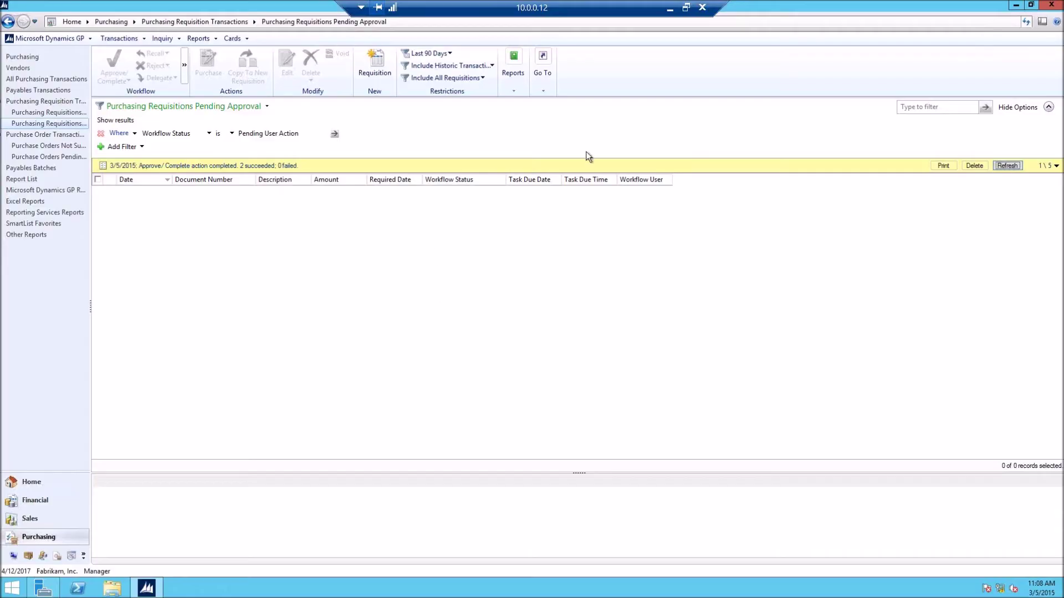
left_click(43, 159)
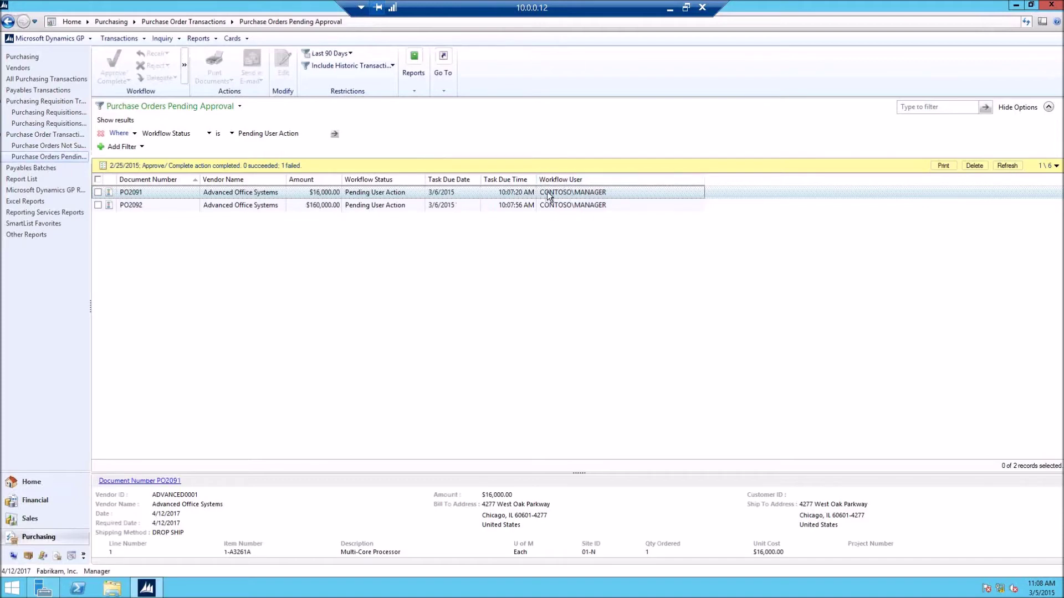
Approve the $16,000 and $160,000 purchase orders together as the manager and refresh the pending list.
left_click(98, 192)
left_click(98, 205)
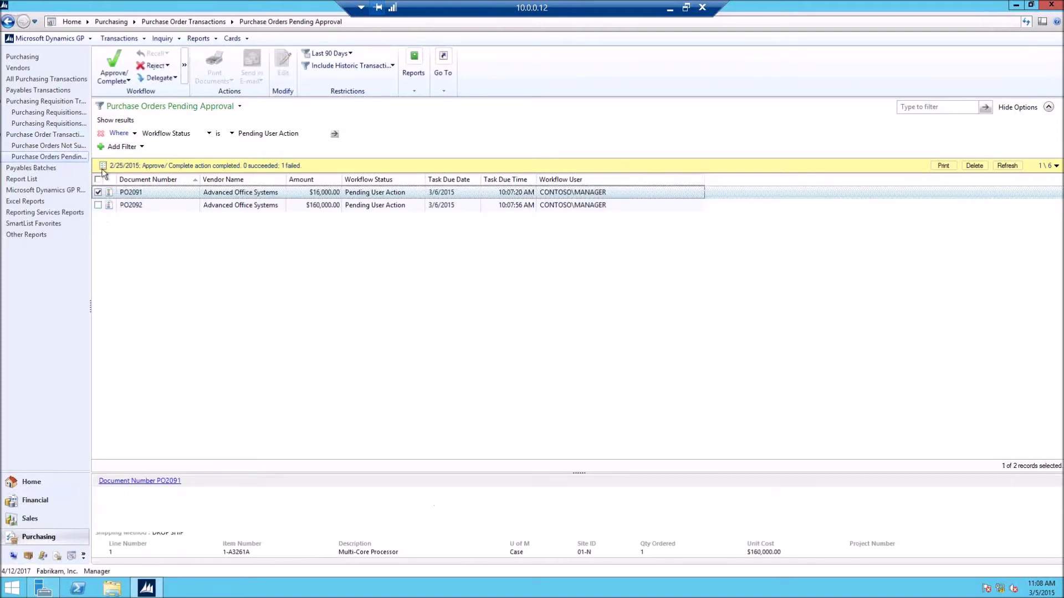
left_click(123, 79)
left_click(196, 178)
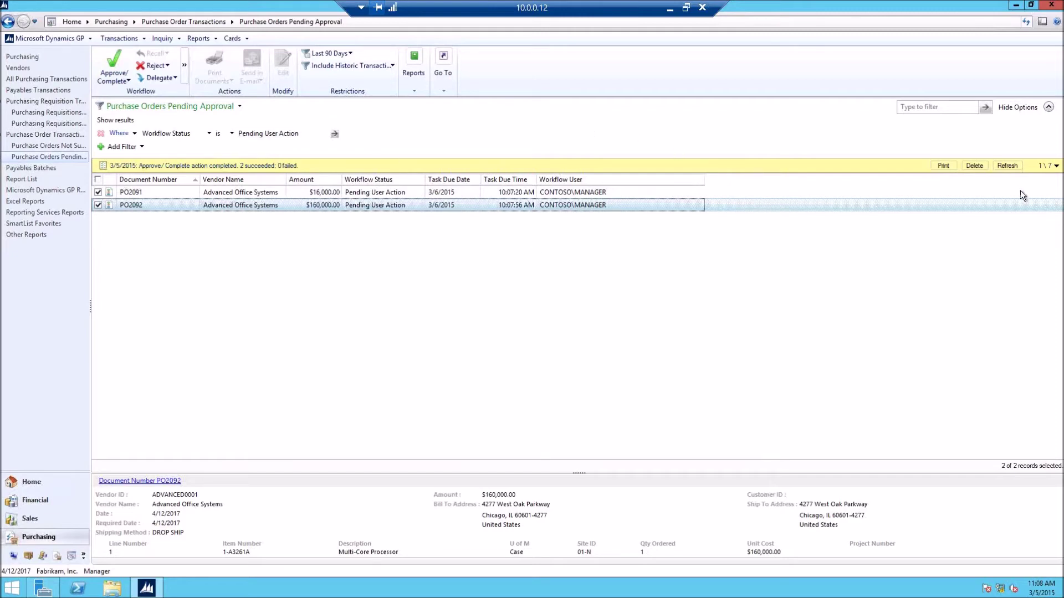
left_click(1006, 165)
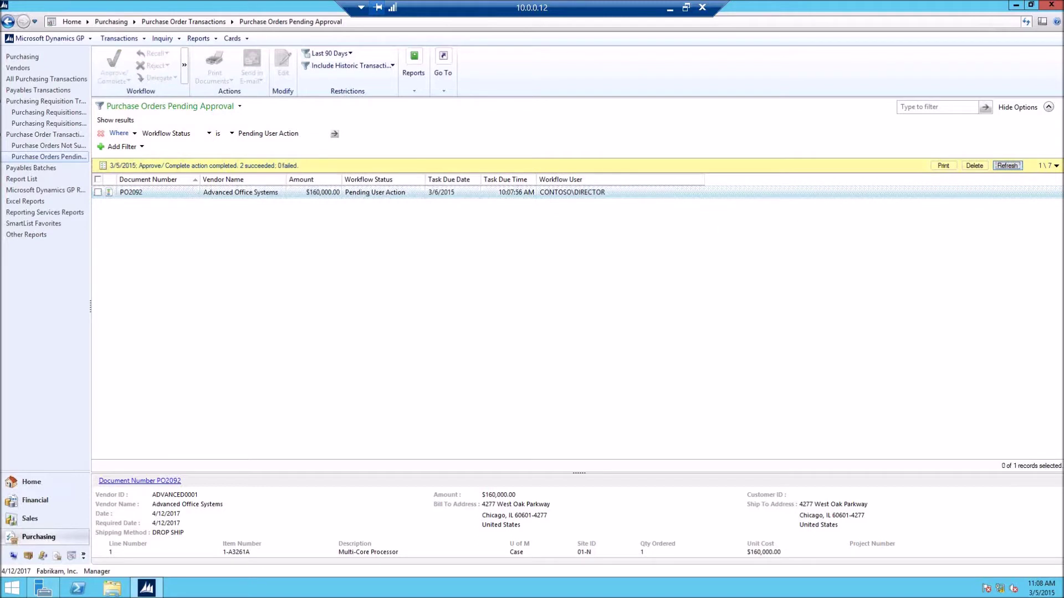
Check the workflow actions available to the manager for the $160,000 purchase order, and switch to the director's remote desktop session.
left_click(98, 193)
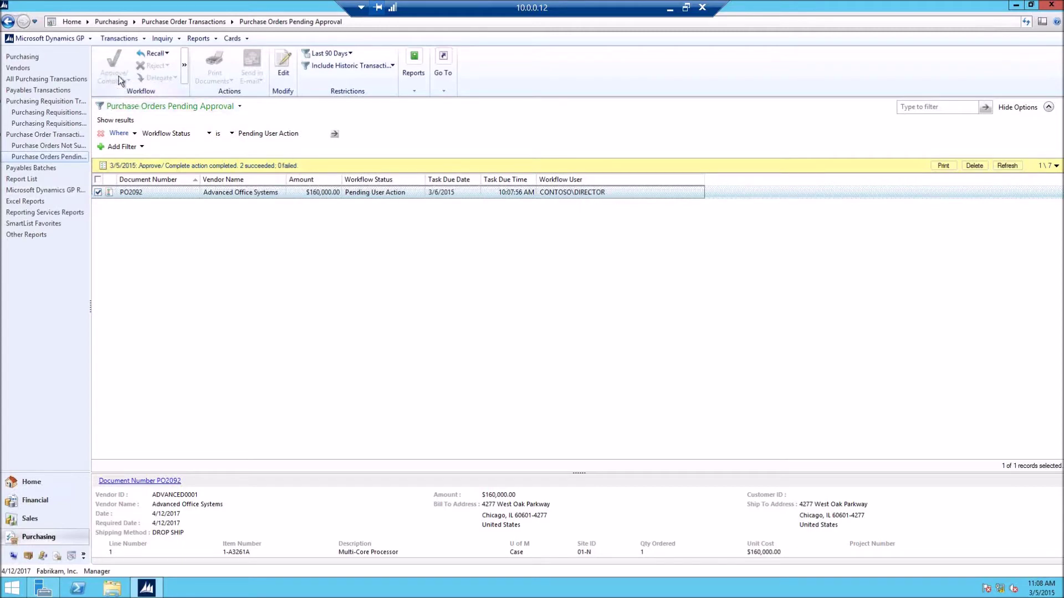
left_click(98, 192)
left_click(670, 9)
left_click(178, 591)
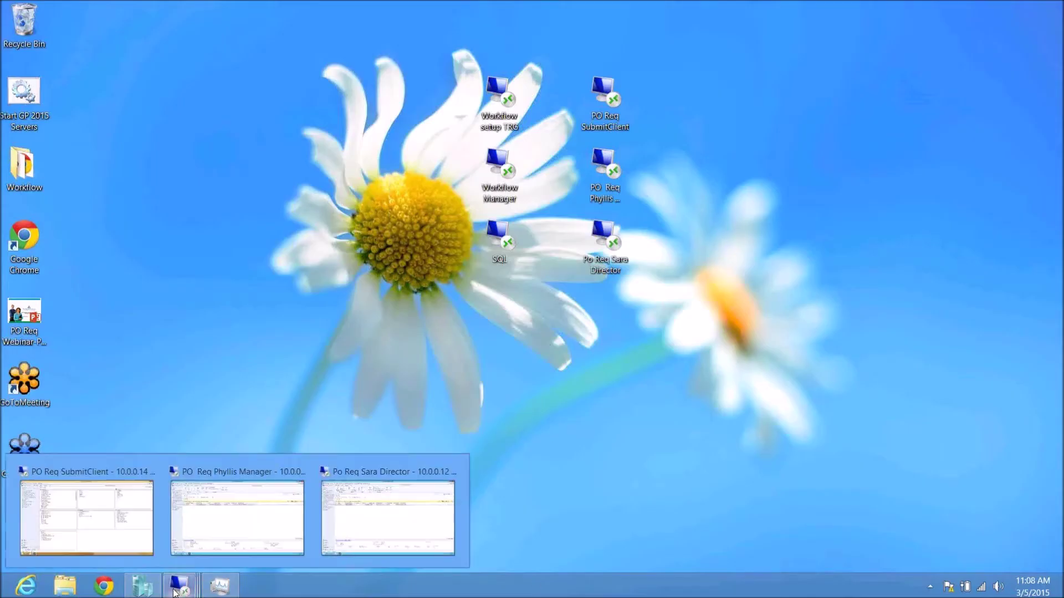
left_click(394, 518)
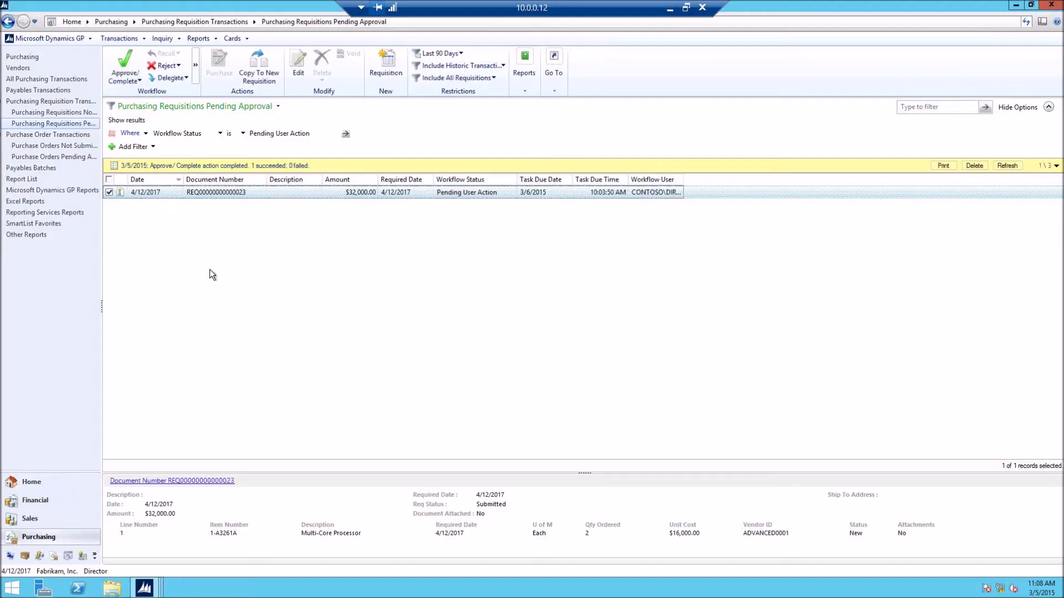
Approve the $160,000 purchase order as the director without a comment and refresh the list of purchase orders pending approval.
left_click(46, 158)
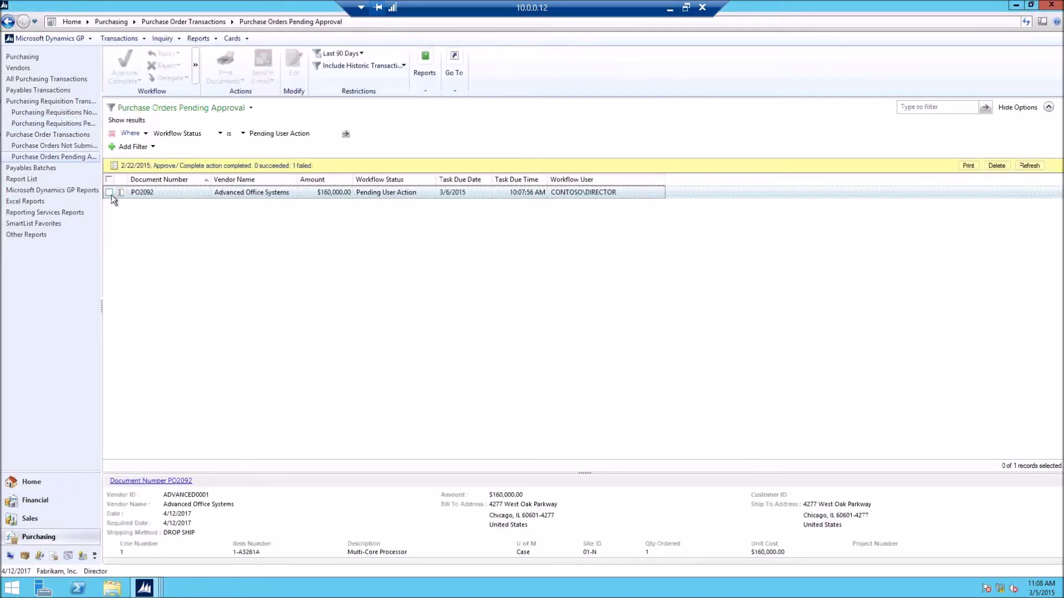
left_click(109, 193)
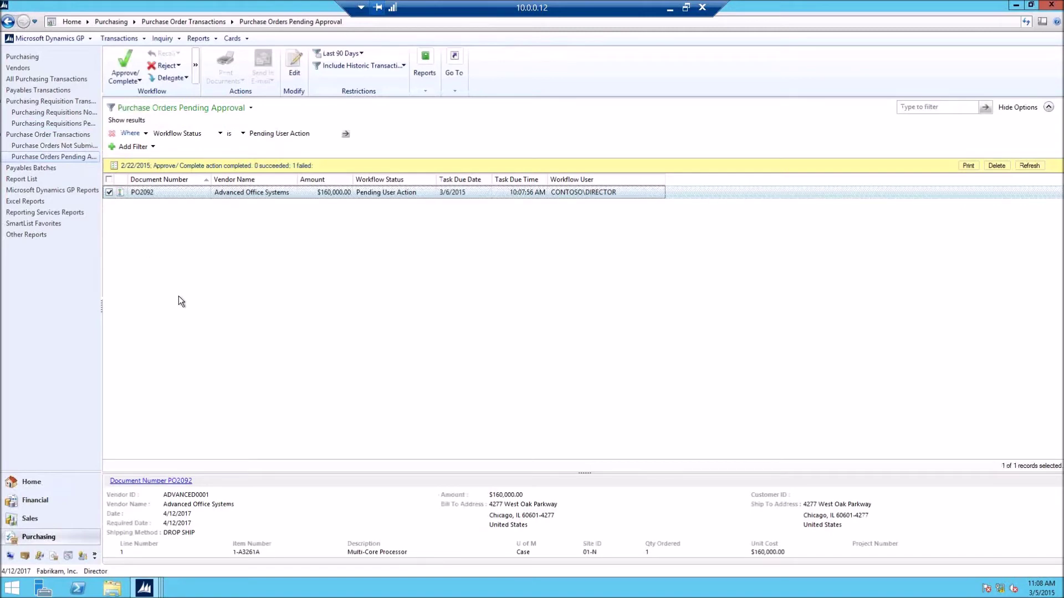
left_click(126, 77)
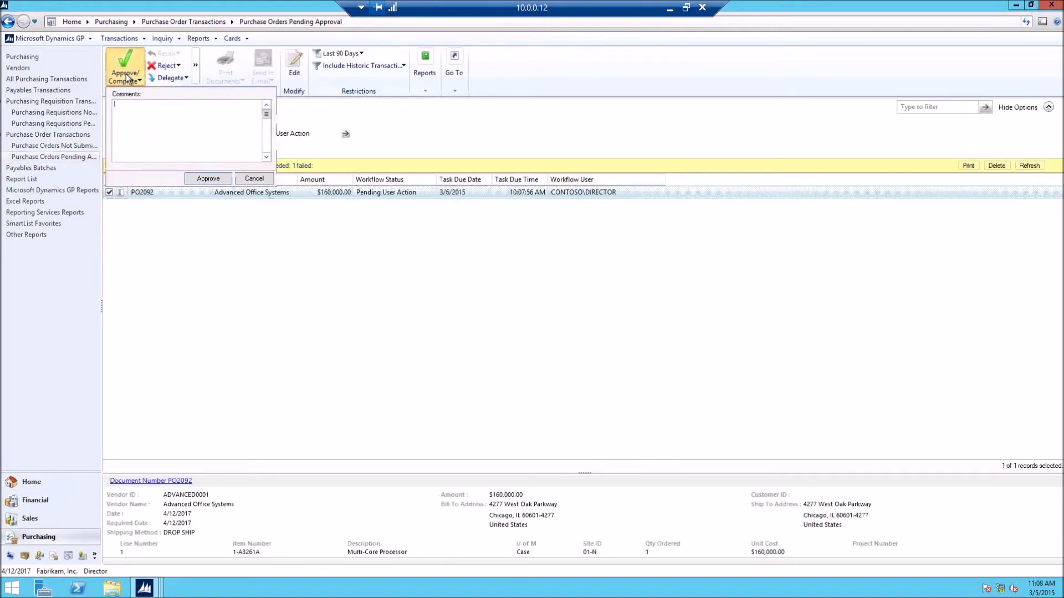
left_click(210, 178)
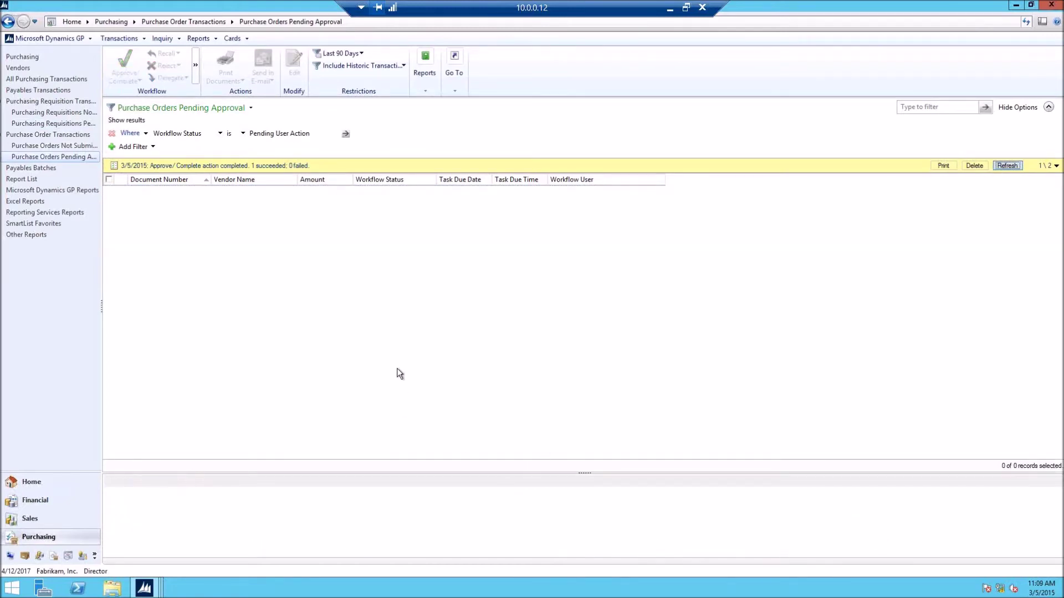
Switch to the submitter's remote desktop session and check the workflow status of the $160,000 and $16,000 purchase orders in Purchase Order Entry.
left_click(671, 8)
mouse_move(179, 586)
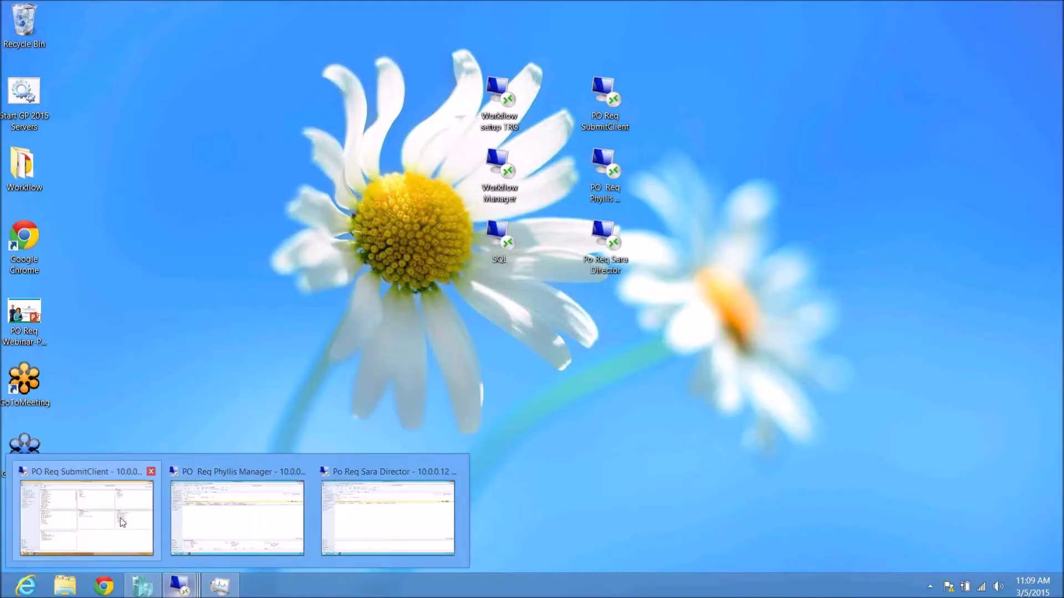
left_click(86, 512)
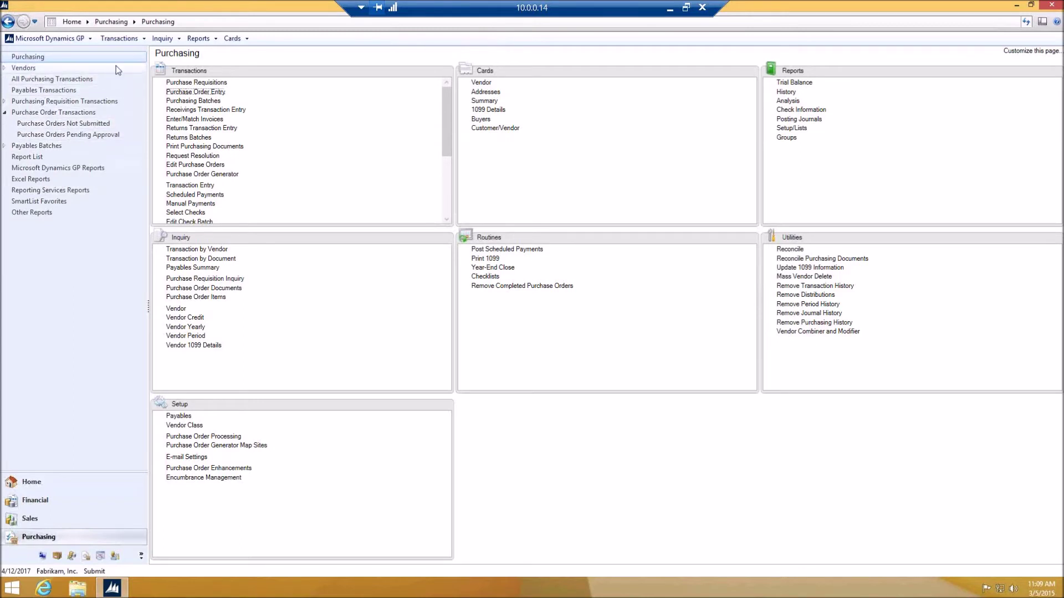
left_click(216, 92)
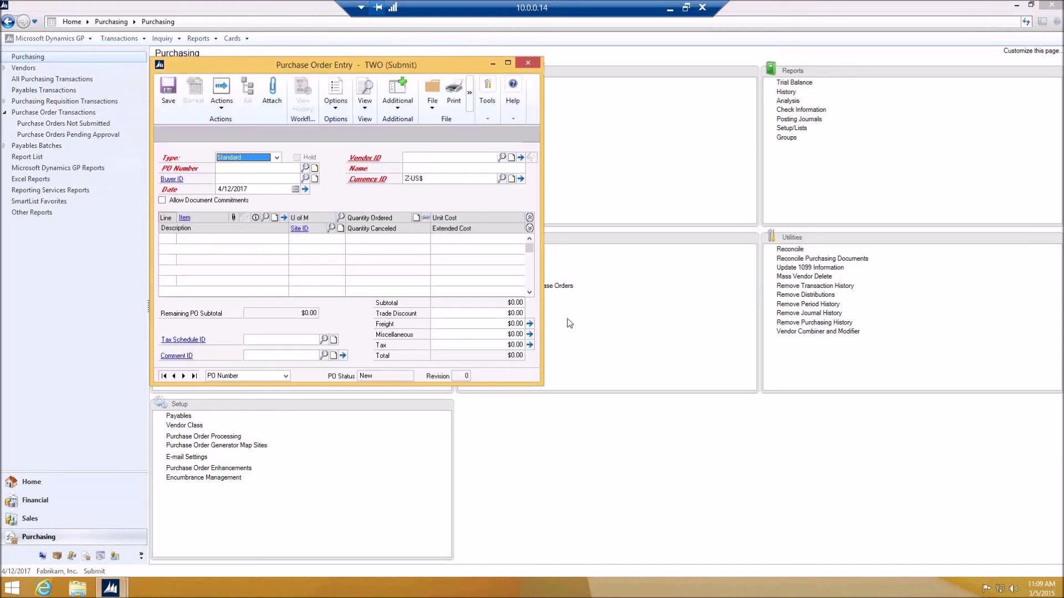
left_click(305, 166)
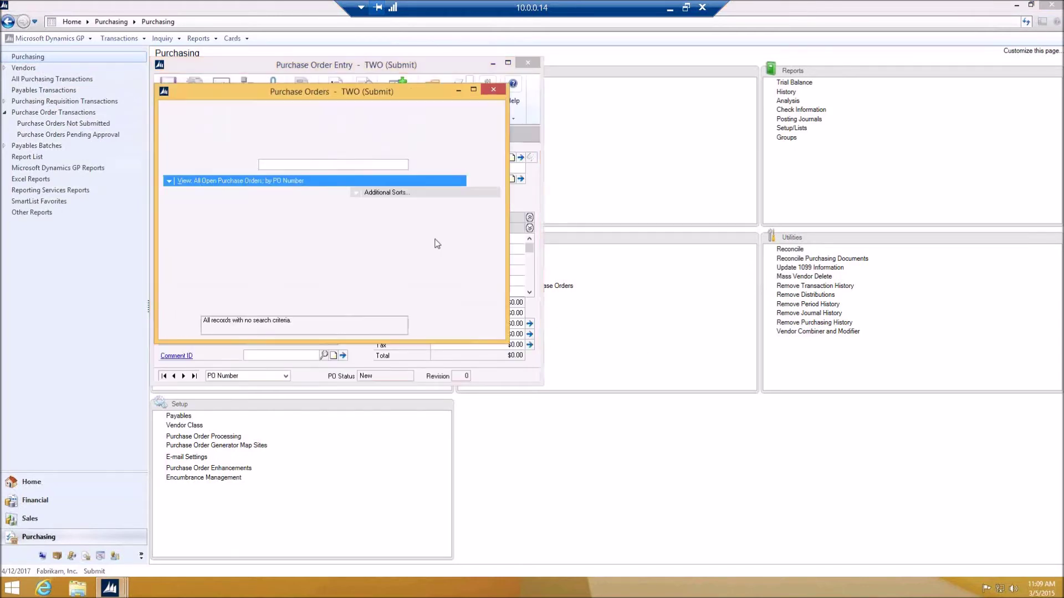
scroll(332, 282, "down", 3)
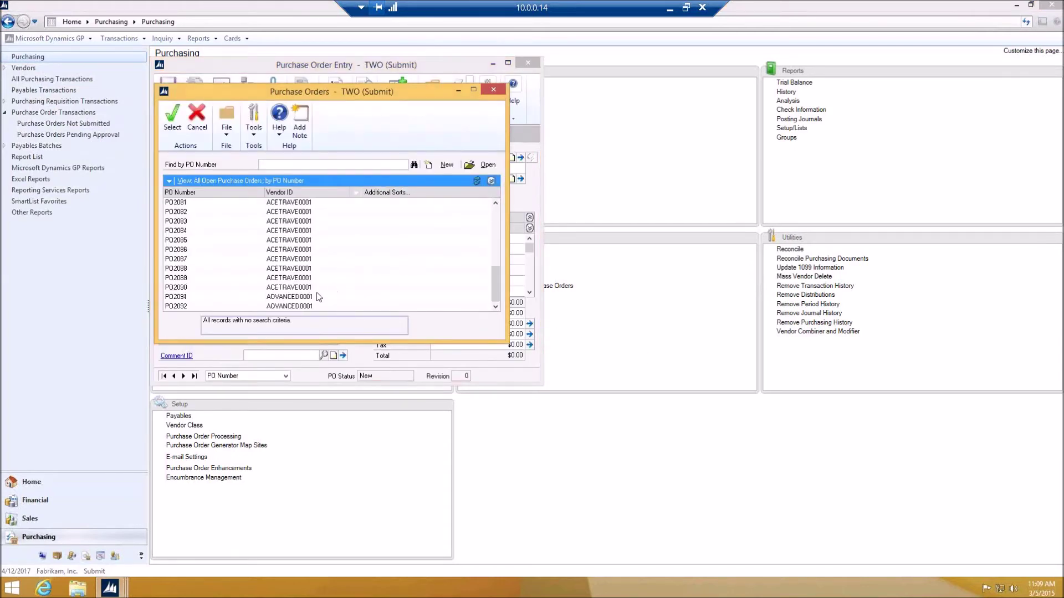
double_click(284, 306)
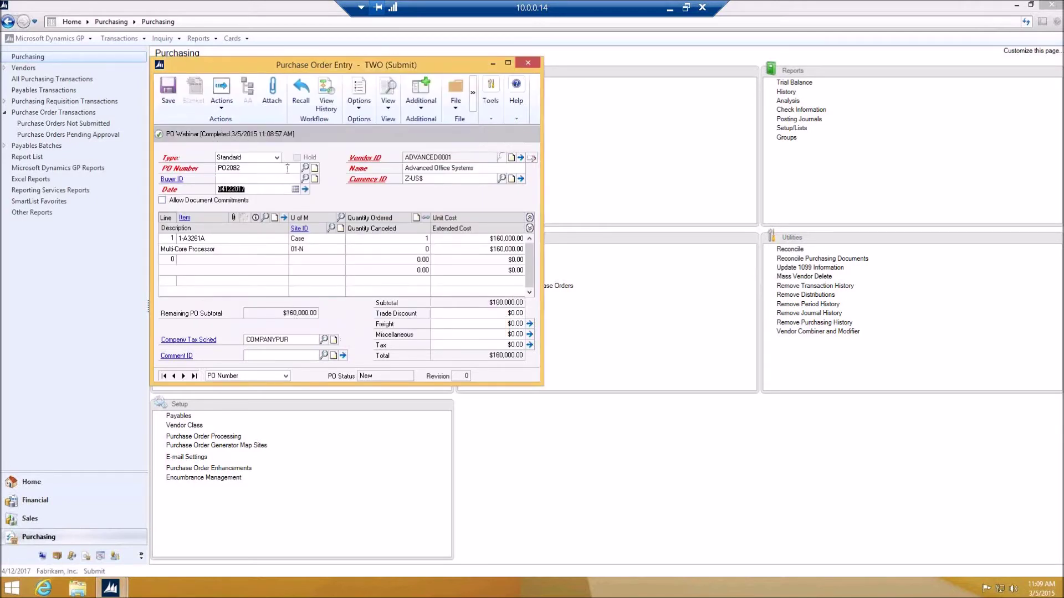
left_click(305, 167)
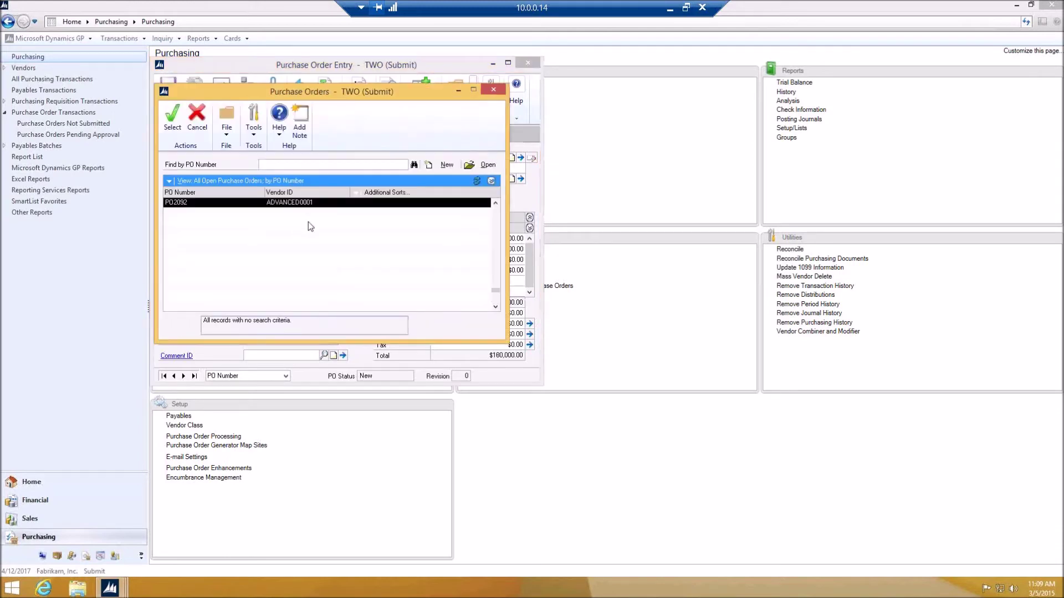
double_click(308, 223)
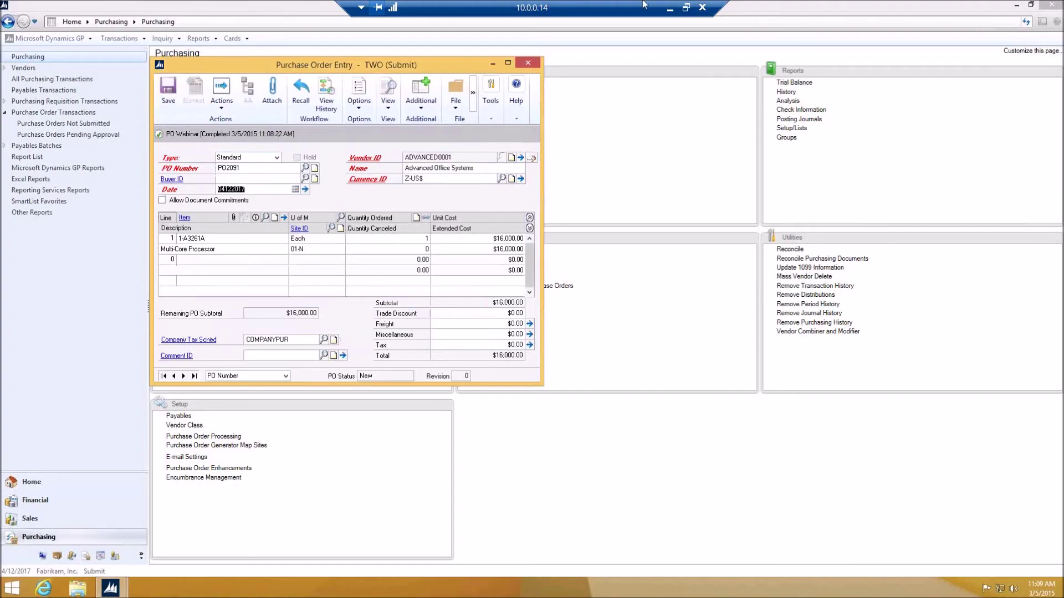
left_click(670, 8)
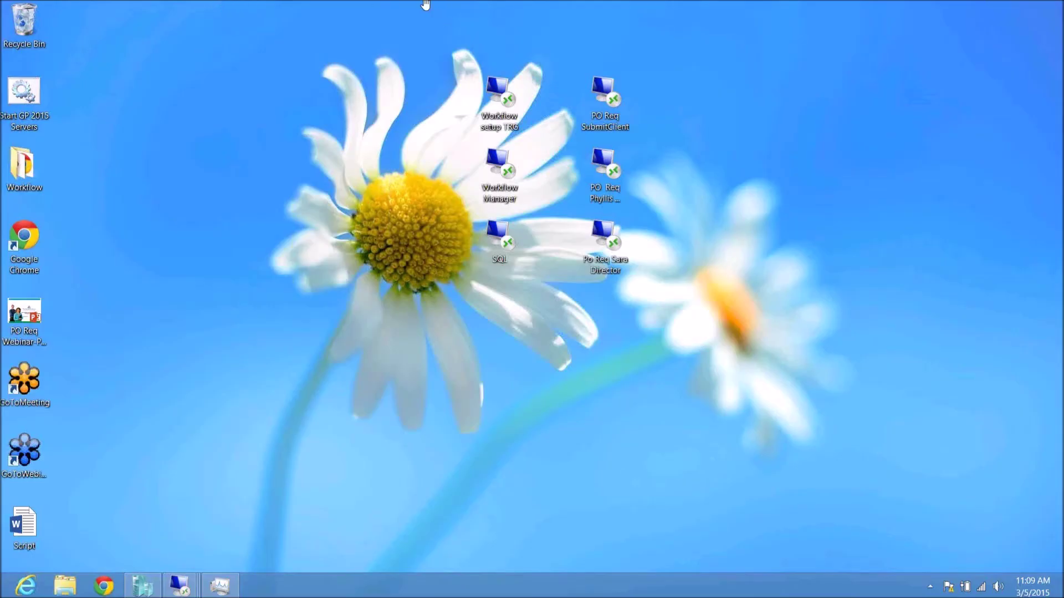
left_click(718, 5)
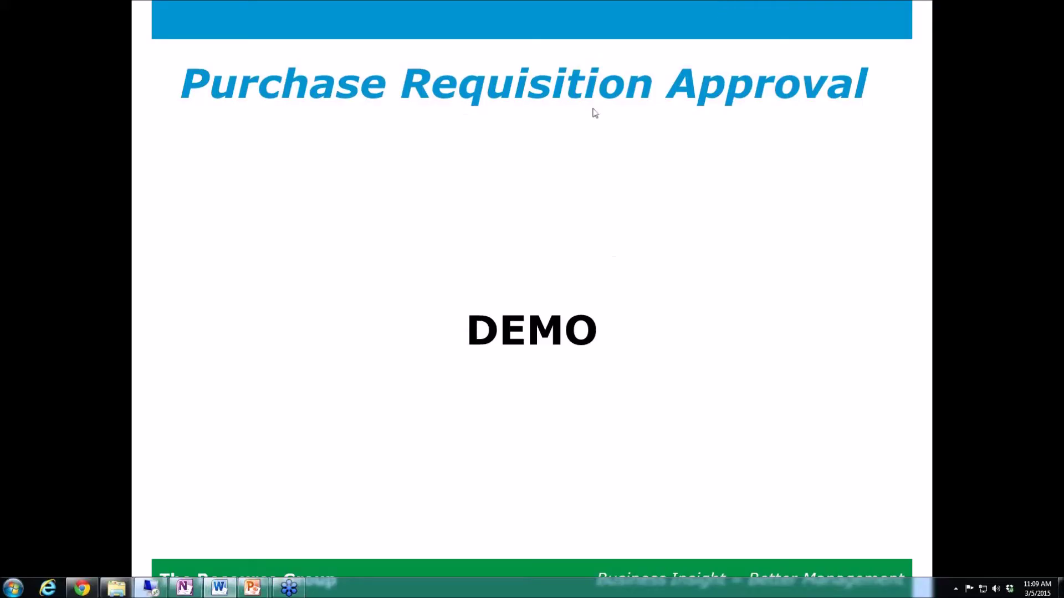
left_click(371, 330)
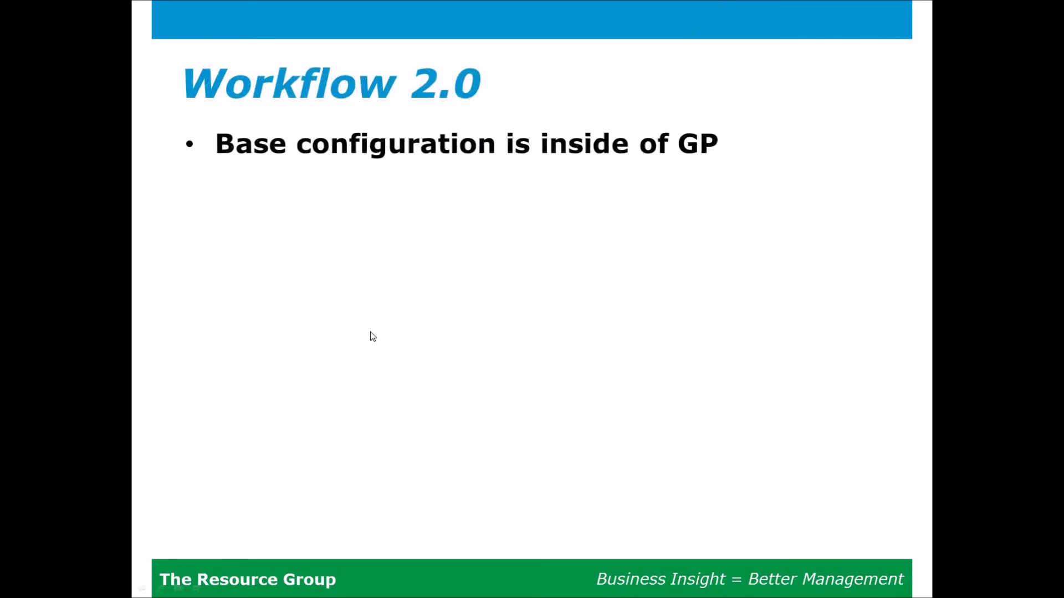
key("Right")
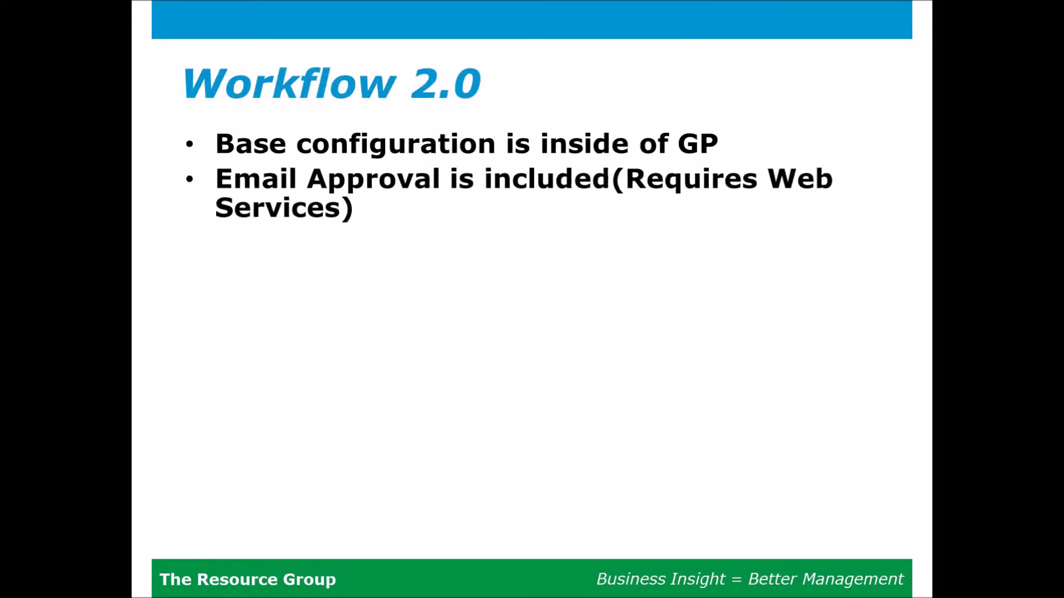
key("Right")
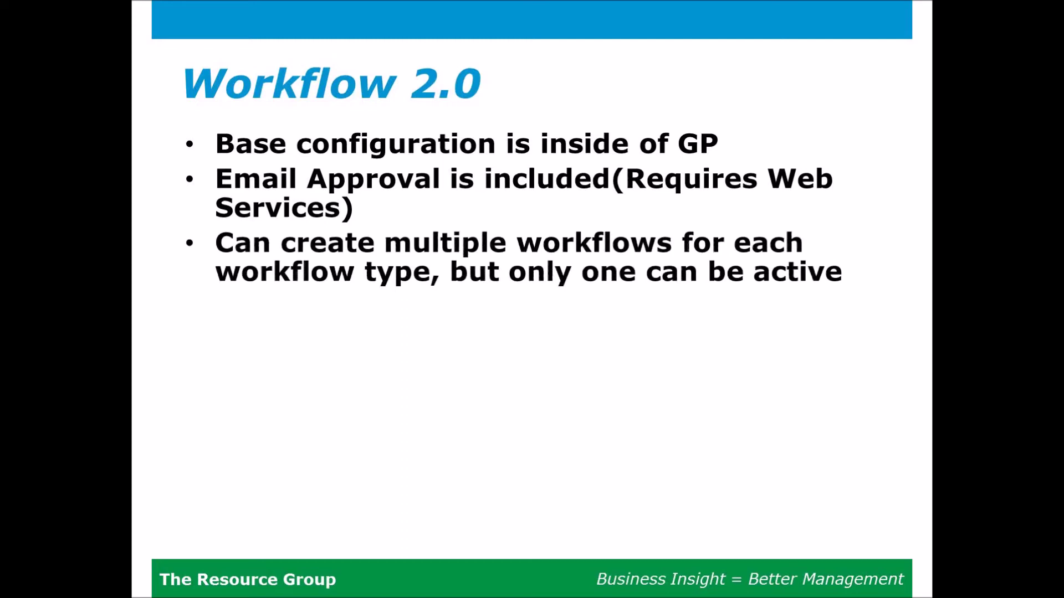
key("Right")
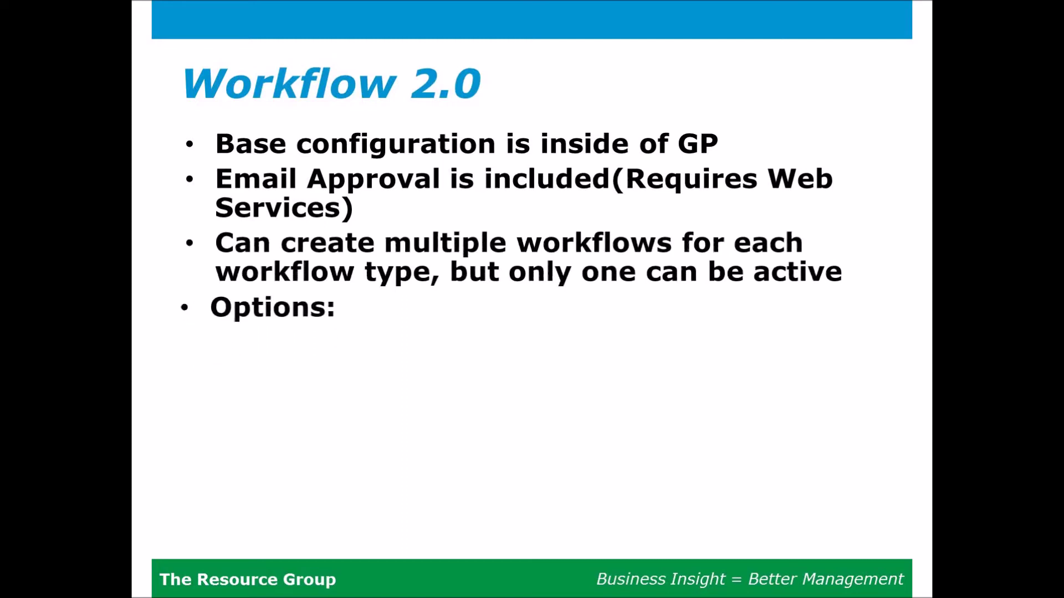
key("Right")
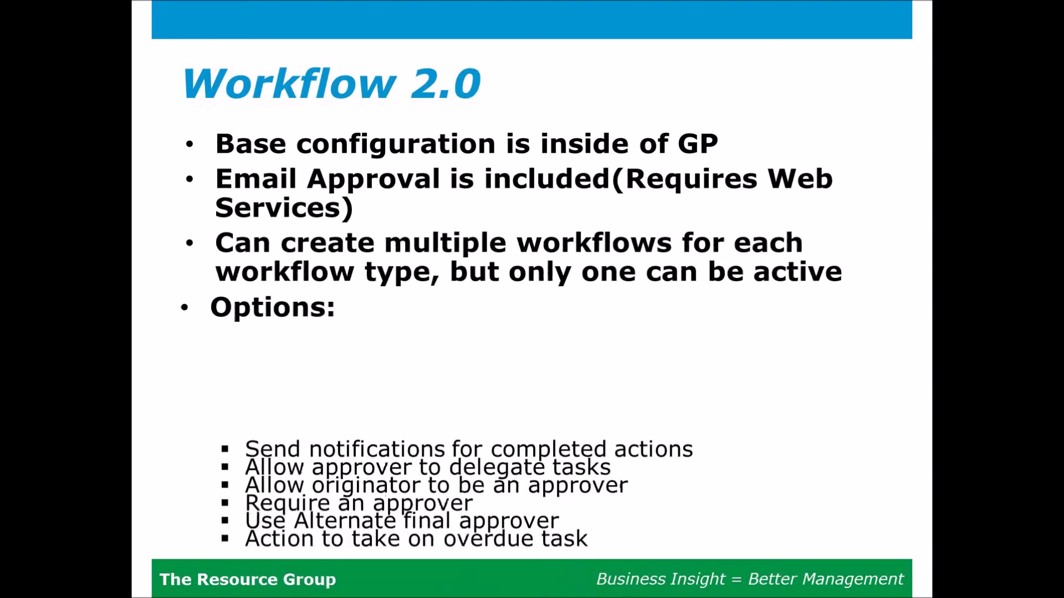
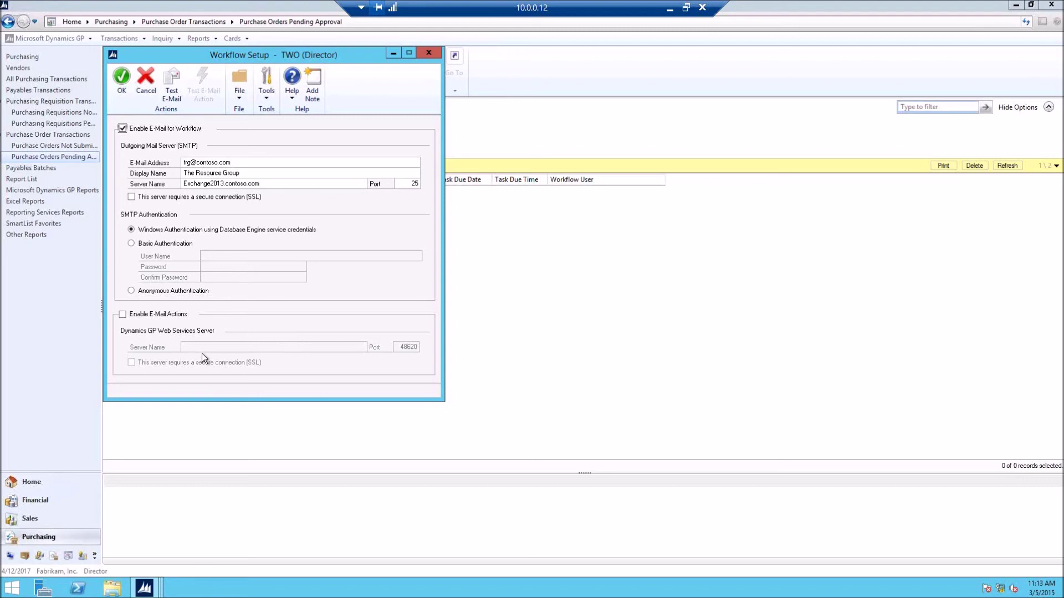
Close Workflow Setup and examine the work days and 2017 non-work days in the company's Workflow Calendar.
left_click(431, 53)
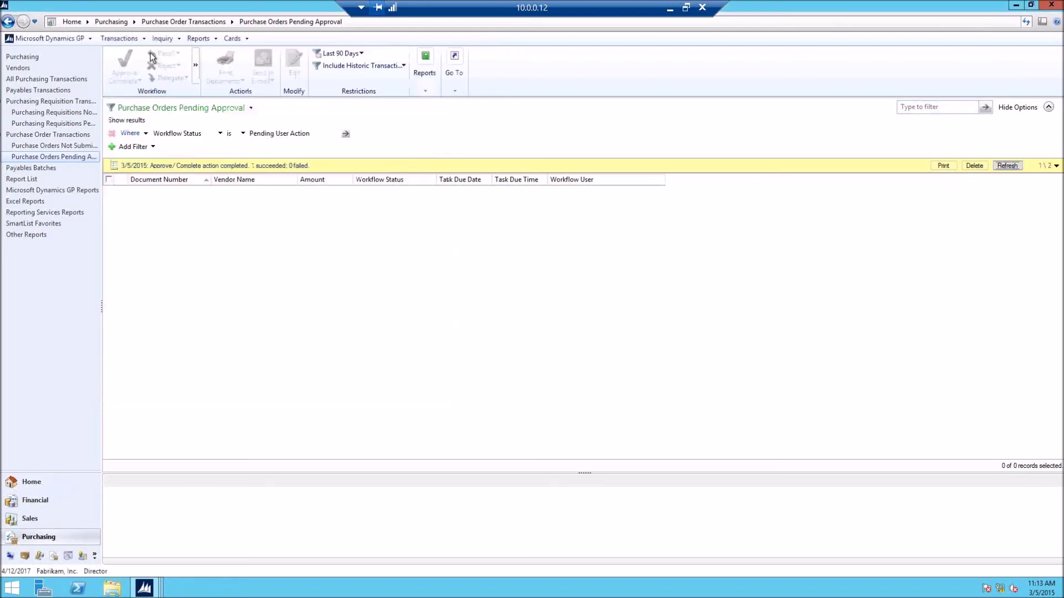
left_click(56, 38)
mouse_move(69, 92)
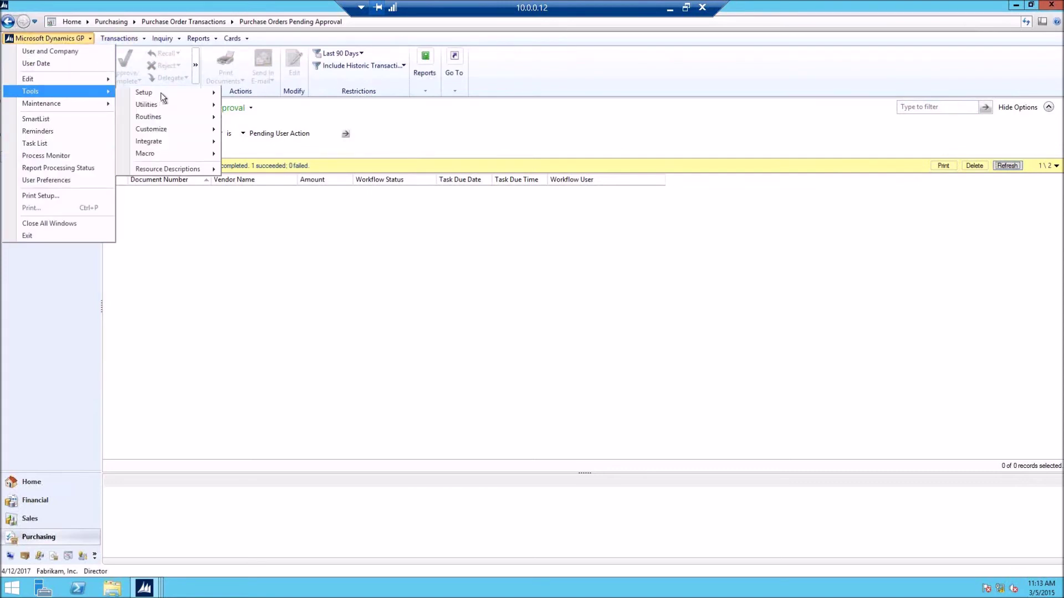
mouse_move(161, 92)
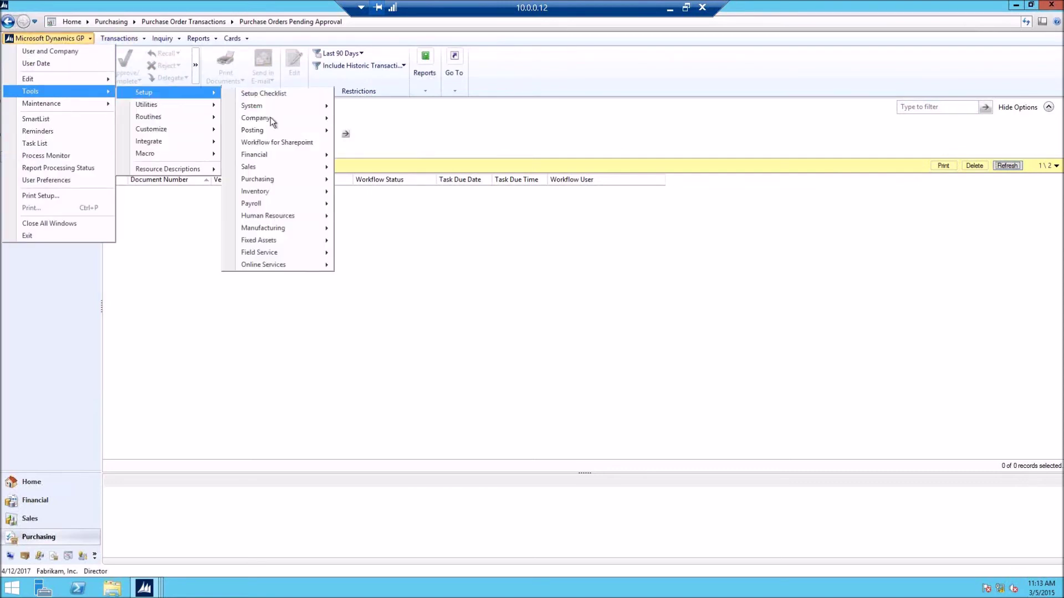
mouse_move(273, 121)
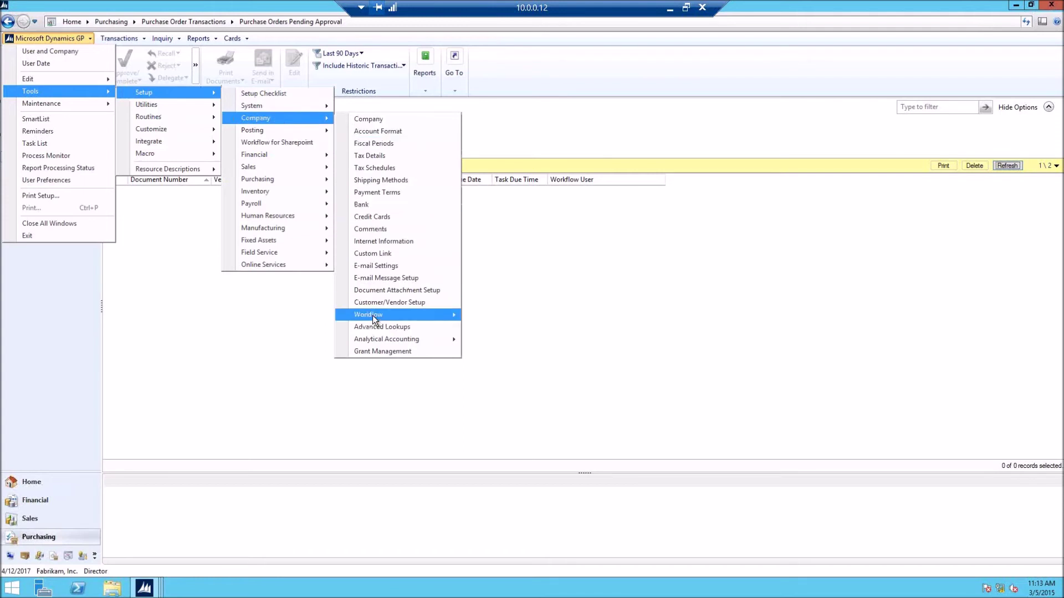
mouse_move(374, 319)
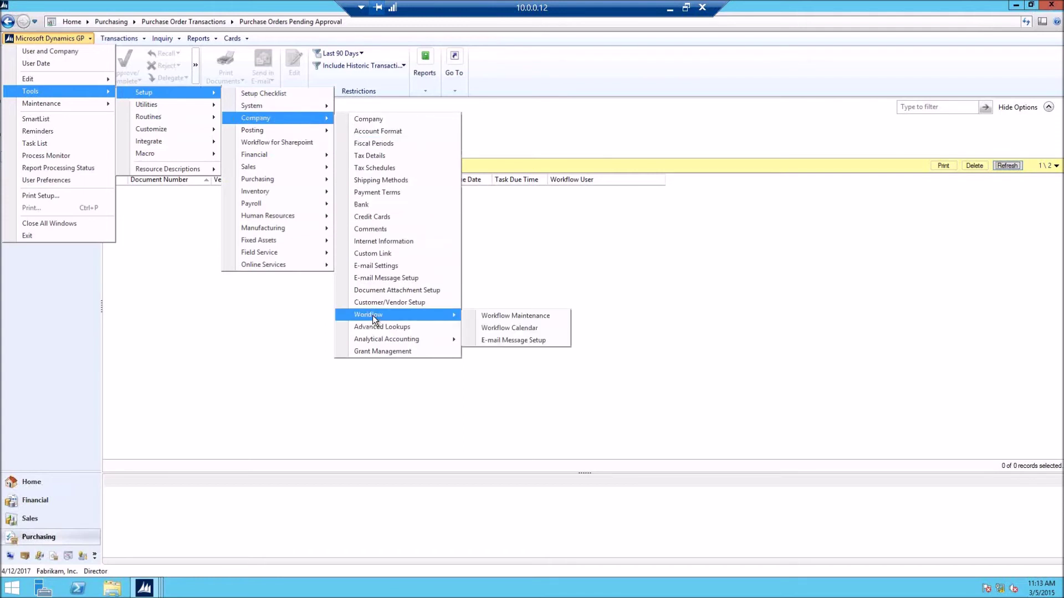
left_click(521, 328)
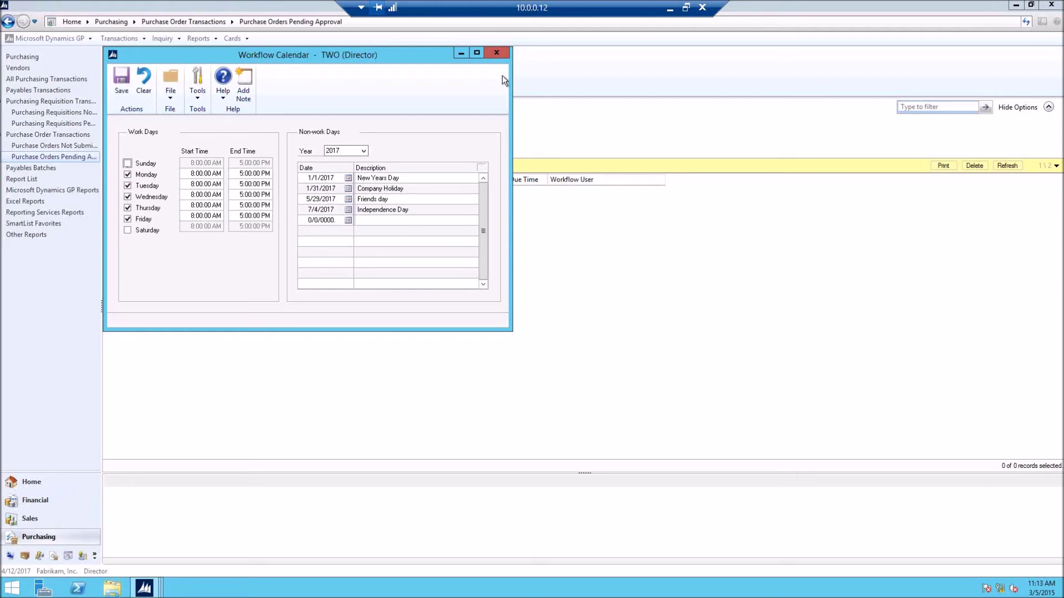
left_click(497, 53)
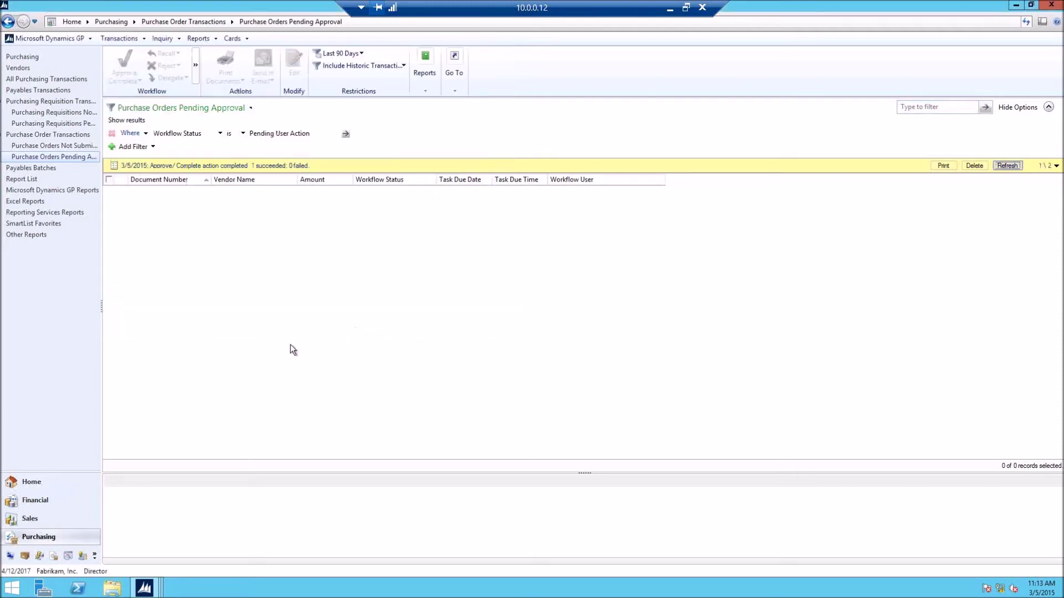
Open the company's workflow E-mail Message Setup, passing the Exchange log-on without entering credentials.
left_click(82, 42)
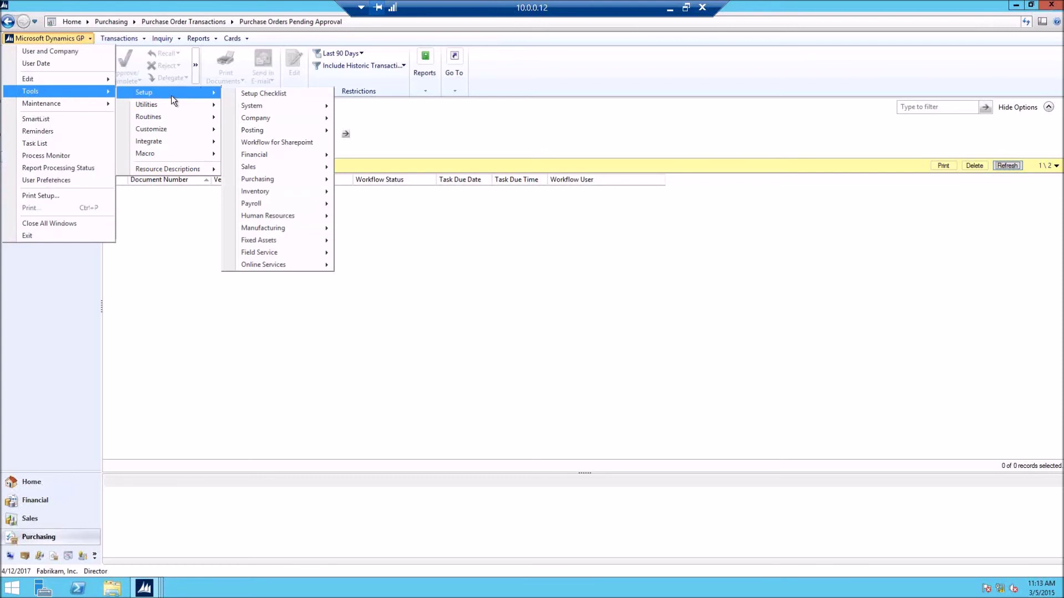
mouse_move(268, 121)
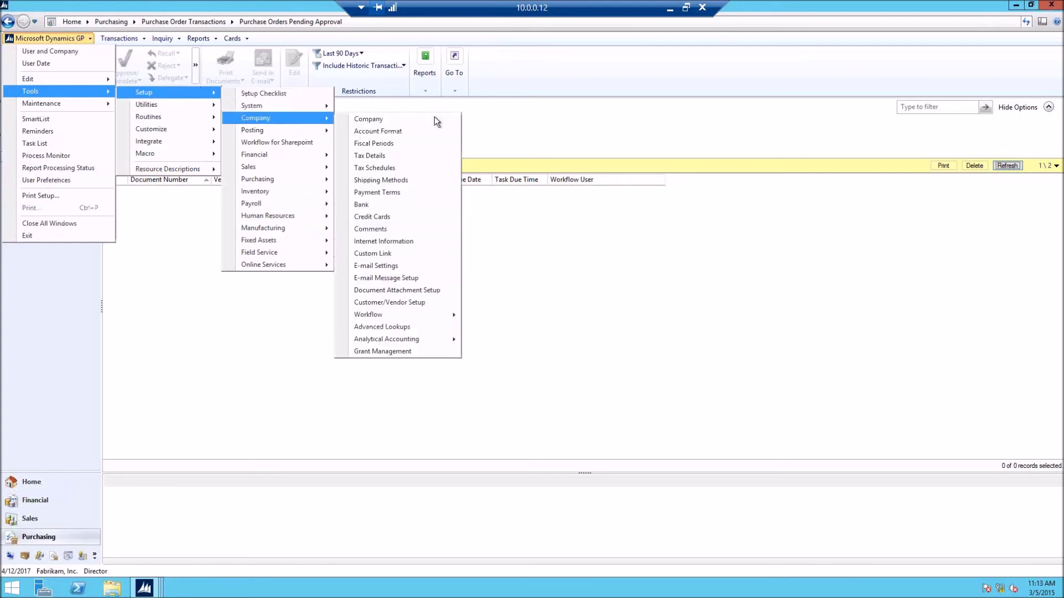
mouse_move(380, 317)
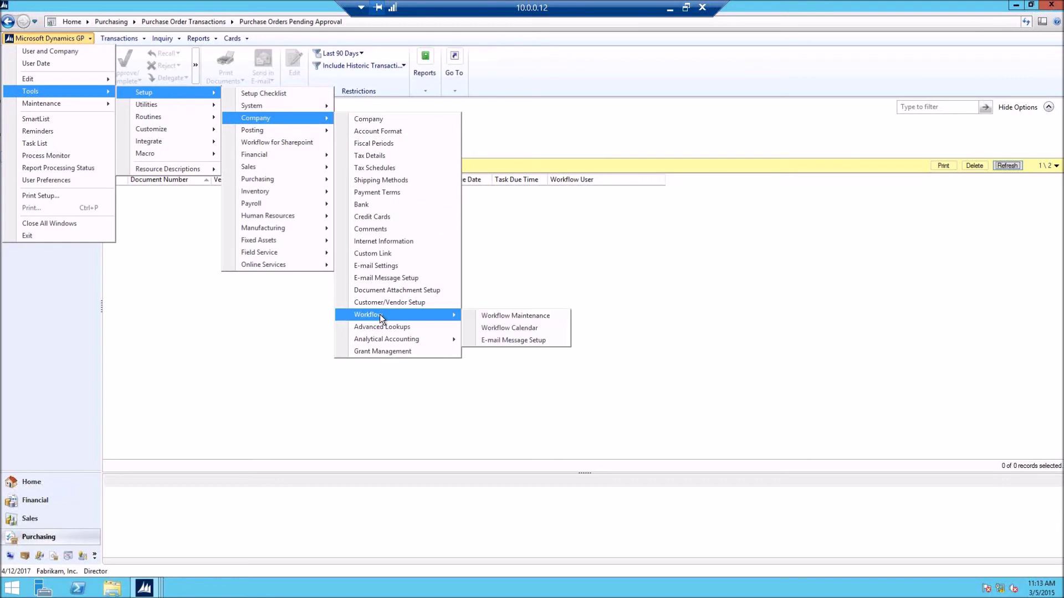
left_click(507, 341)
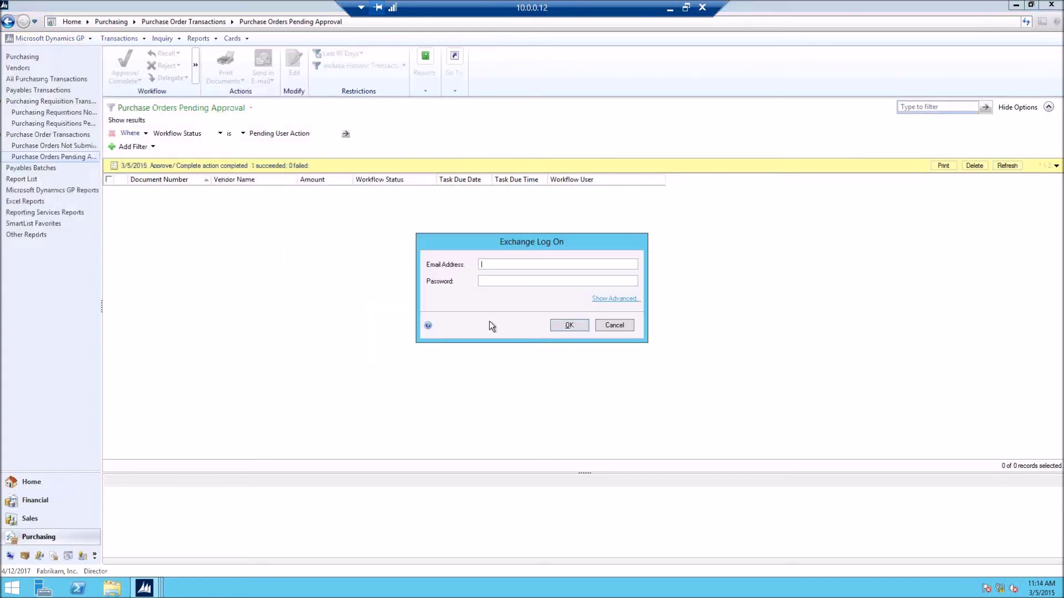
left_click(585, 324)
key("Return")
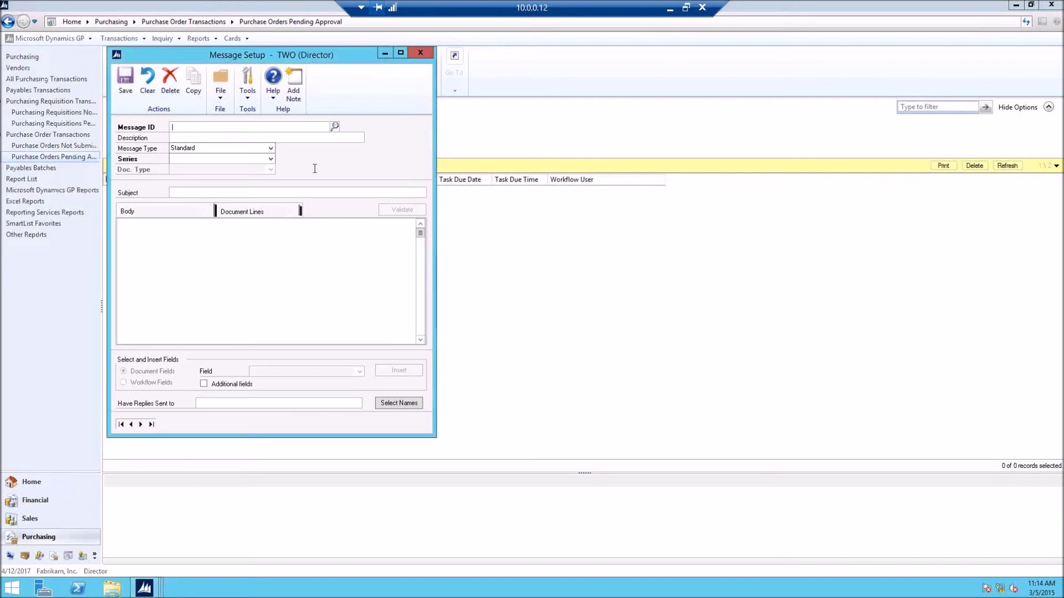
Load the WF ASSIGN PO APPROVAL* message to examine its subject, body and inserted fields.
left_click(336, 127)
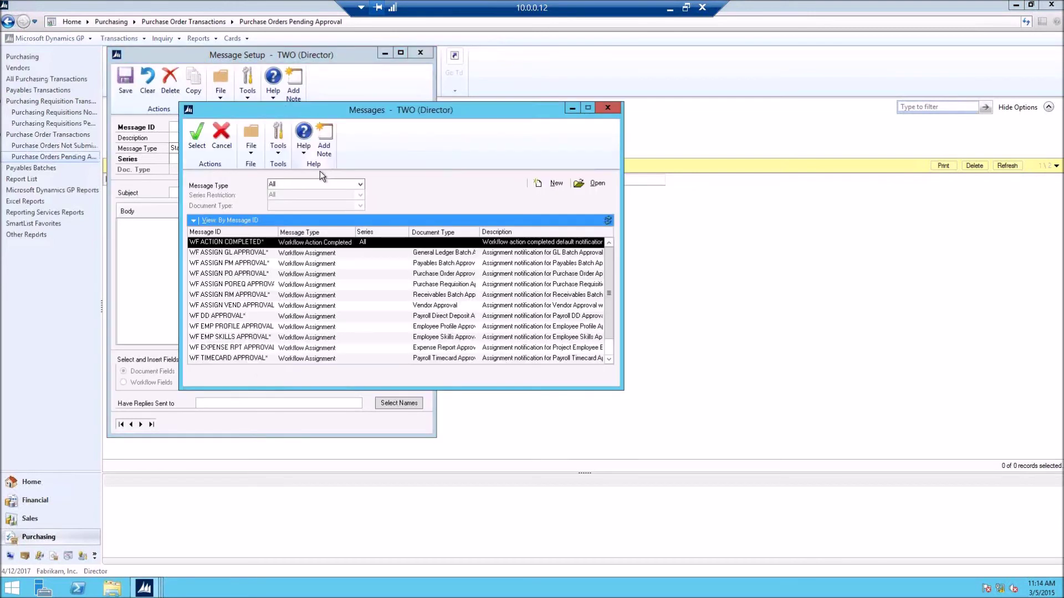
left_click(247, 274)
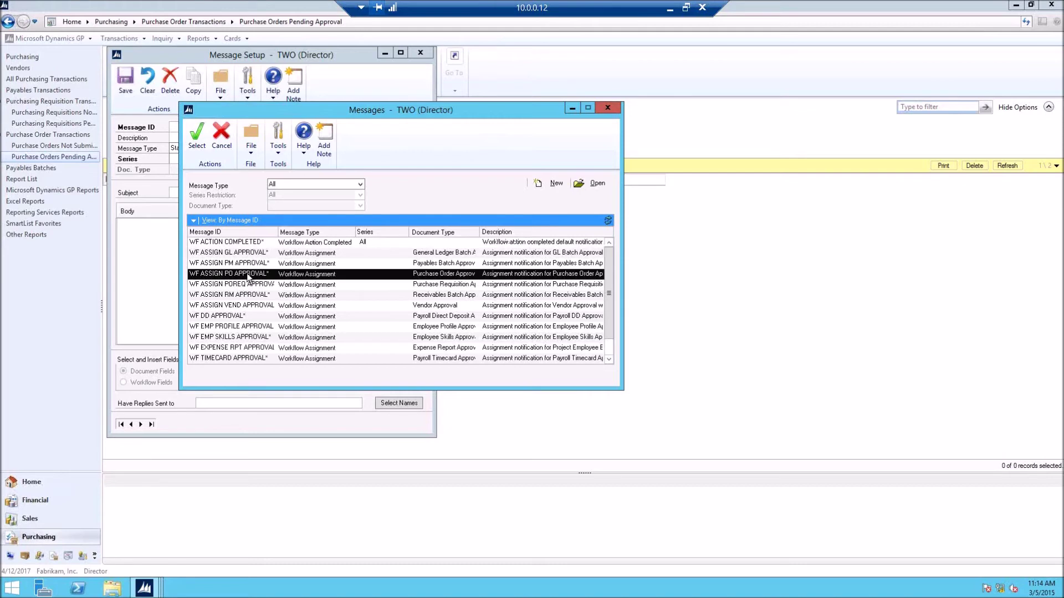
double_click(248, 276)
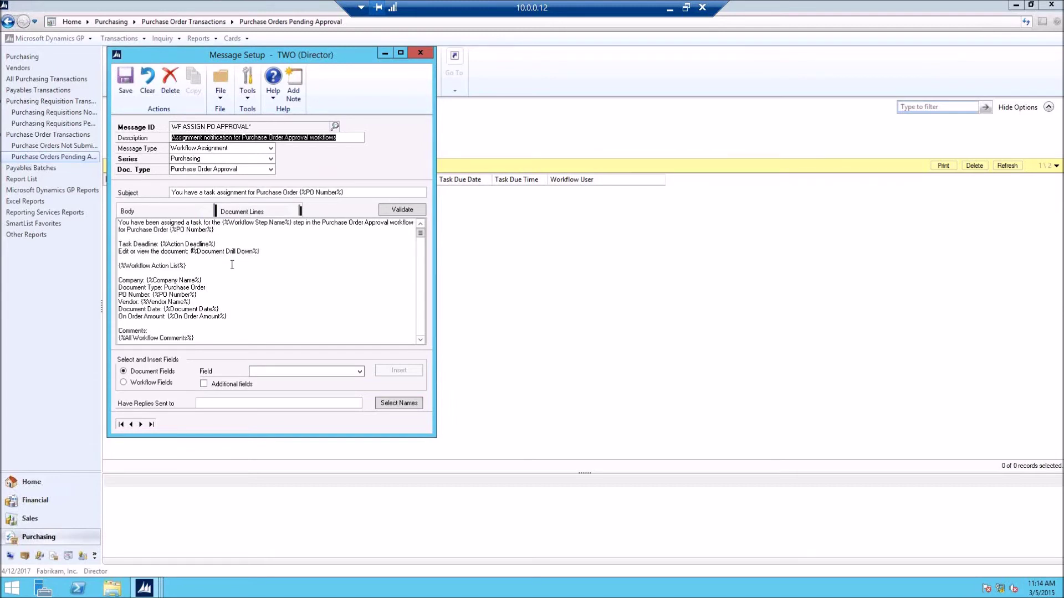
Examine the message's document line fields and its message type, series and document type options, and close Message Setup.
left_click(244, 212)
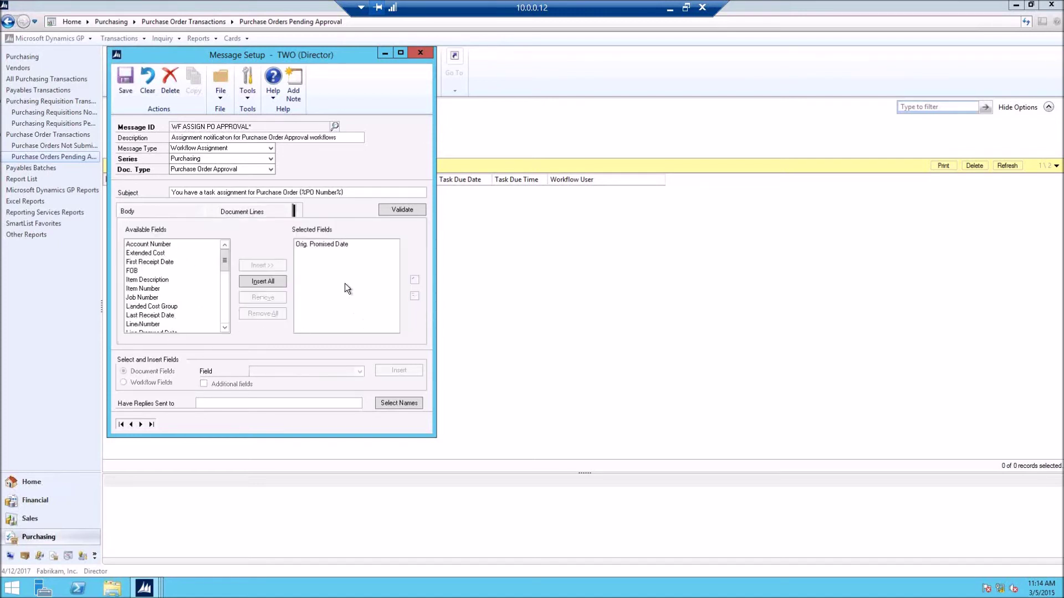
left_click(152, 210)
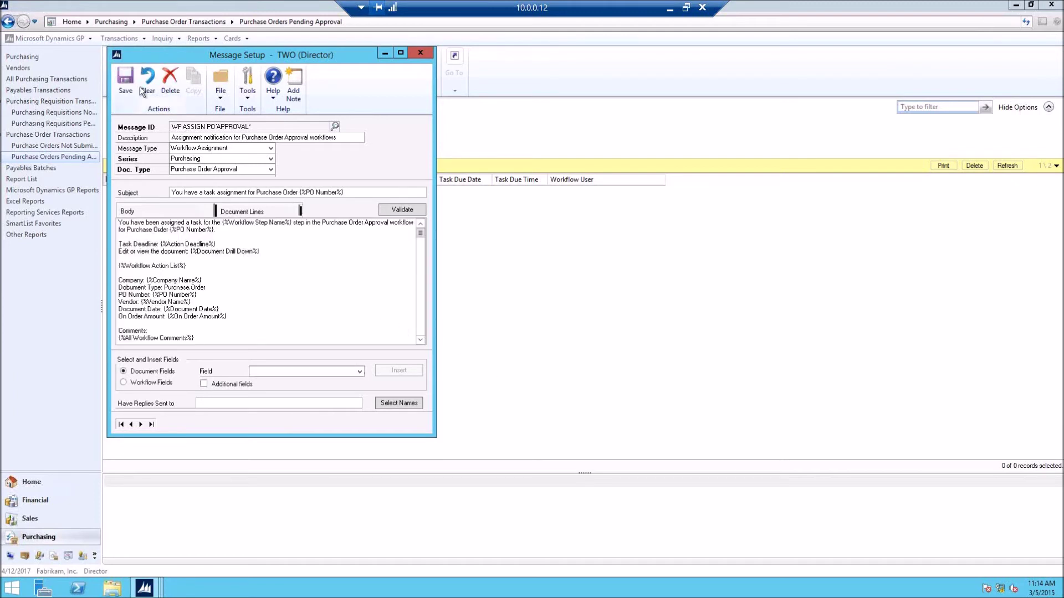
left_click(270, 149)
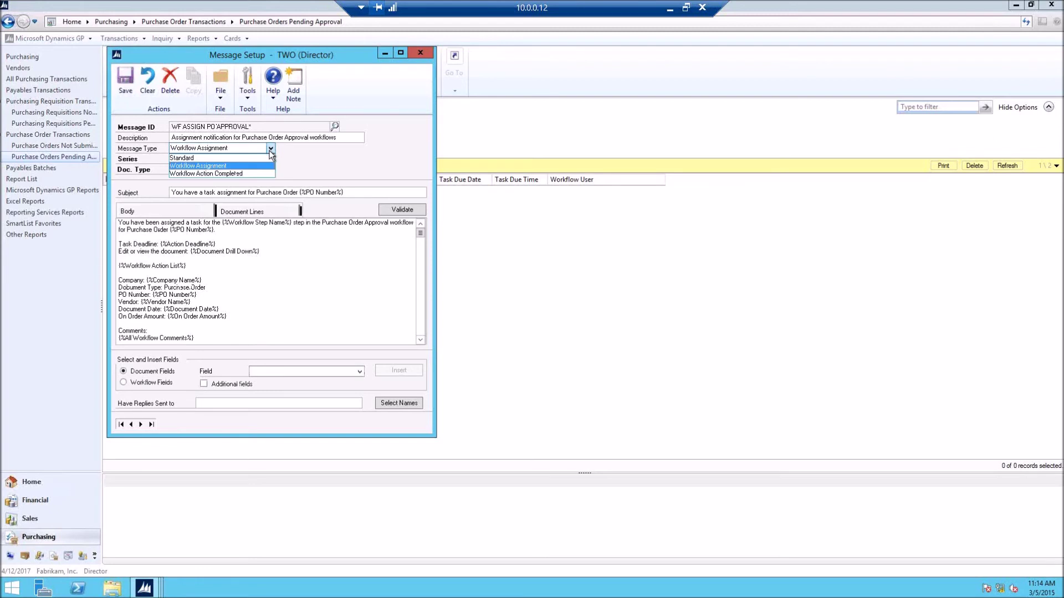
left_click(270, 151)
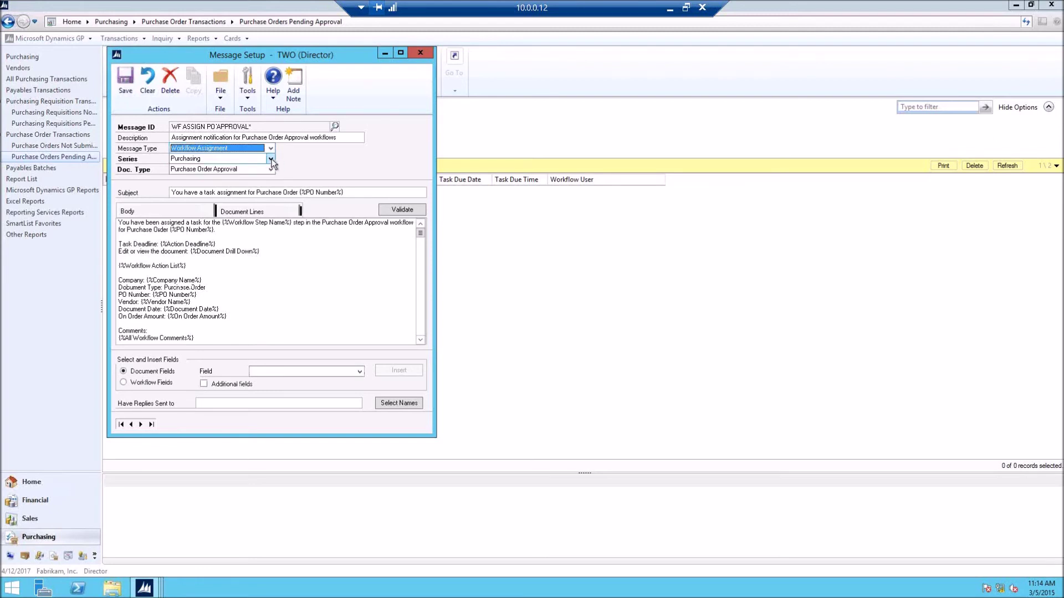
left_click(271, 159)
left_click(271, 160)
left_click(271, 170)
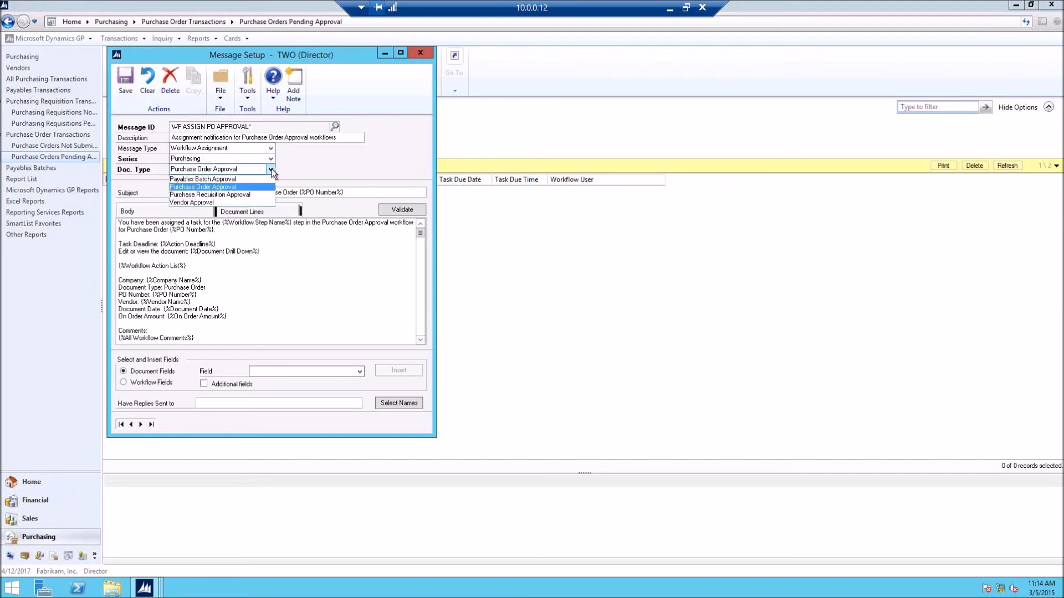
left_click(300, 165)
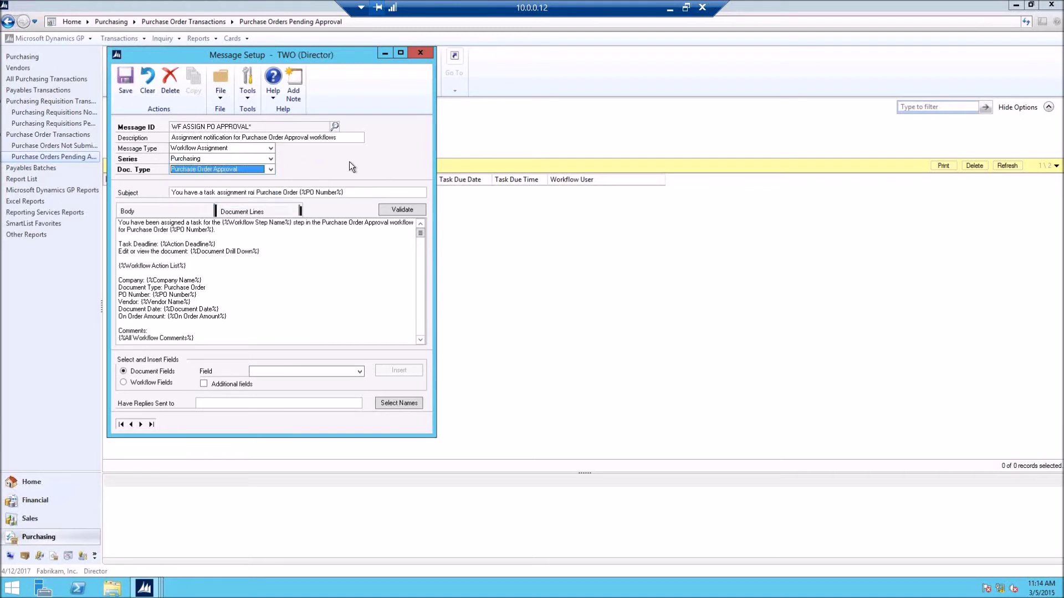
left_click(414, 55)
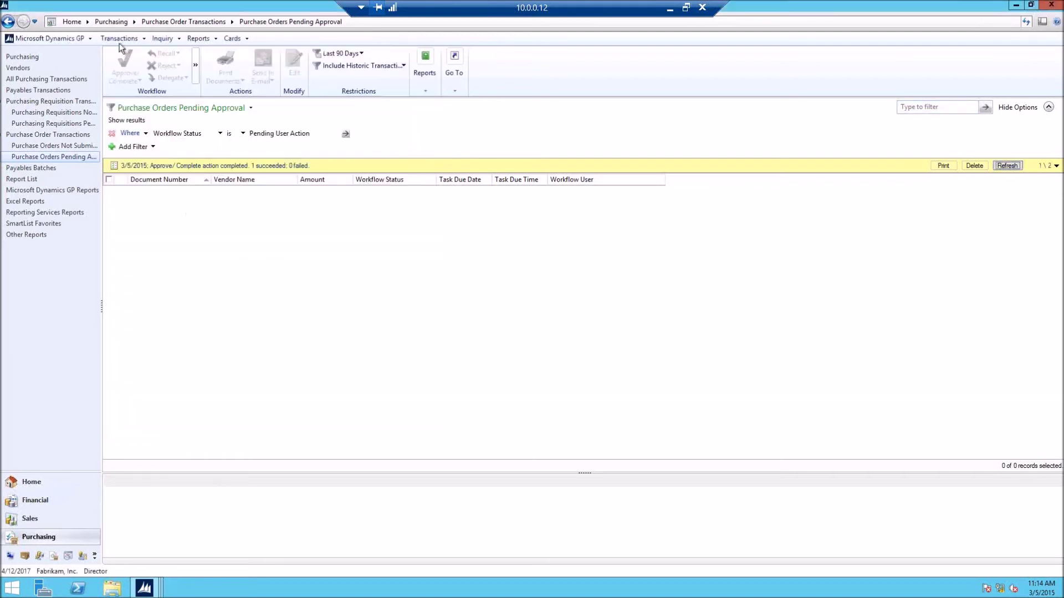
Open the company's Workflow Maintenance window and keep the workflow list on the Purchasing series.
left_click(48, 39)
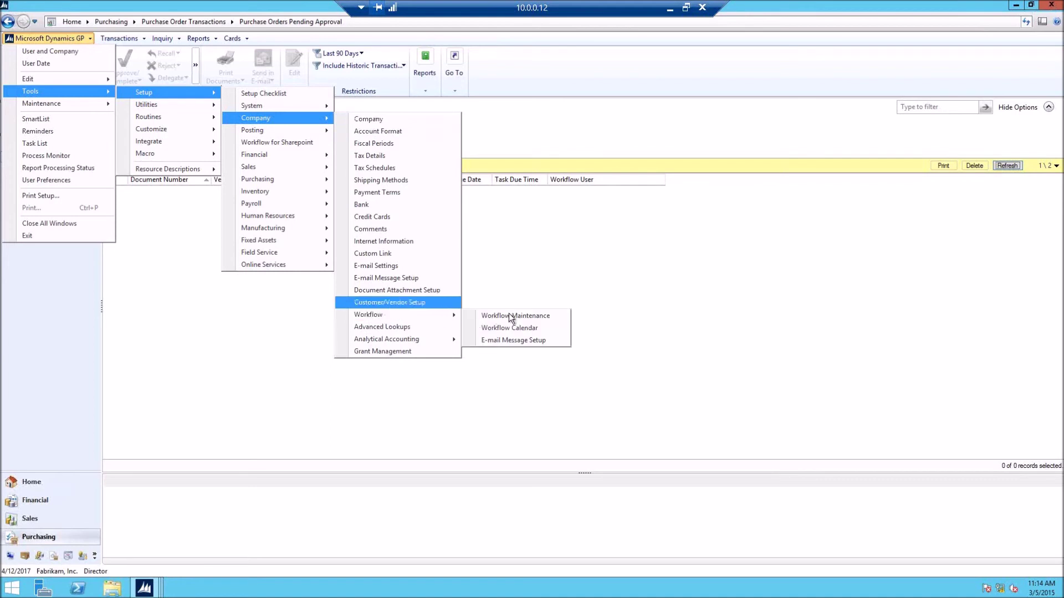
mouse_move(448, 316)
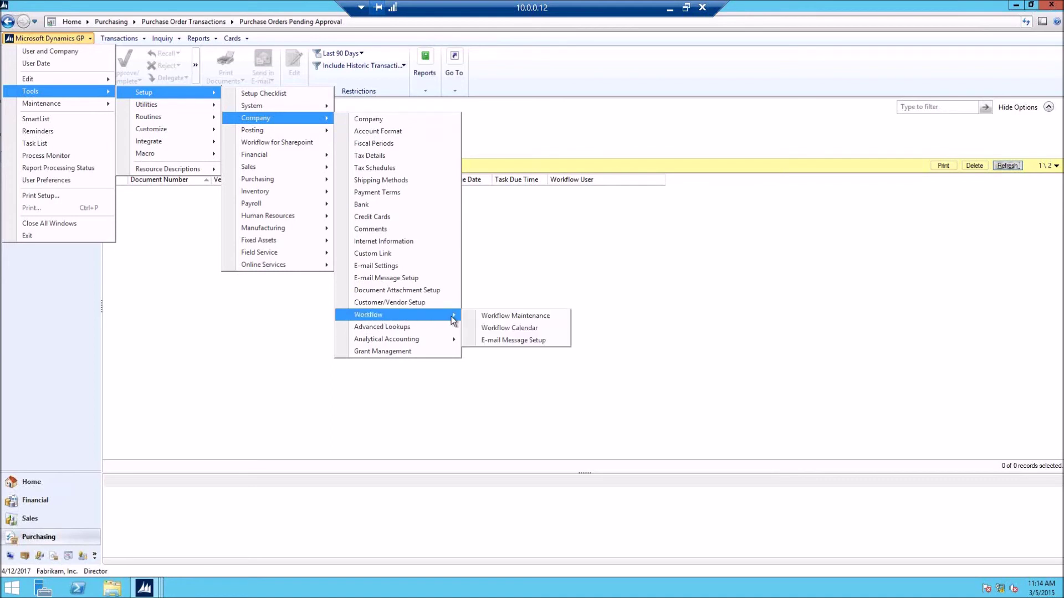
left_click(486, 317)
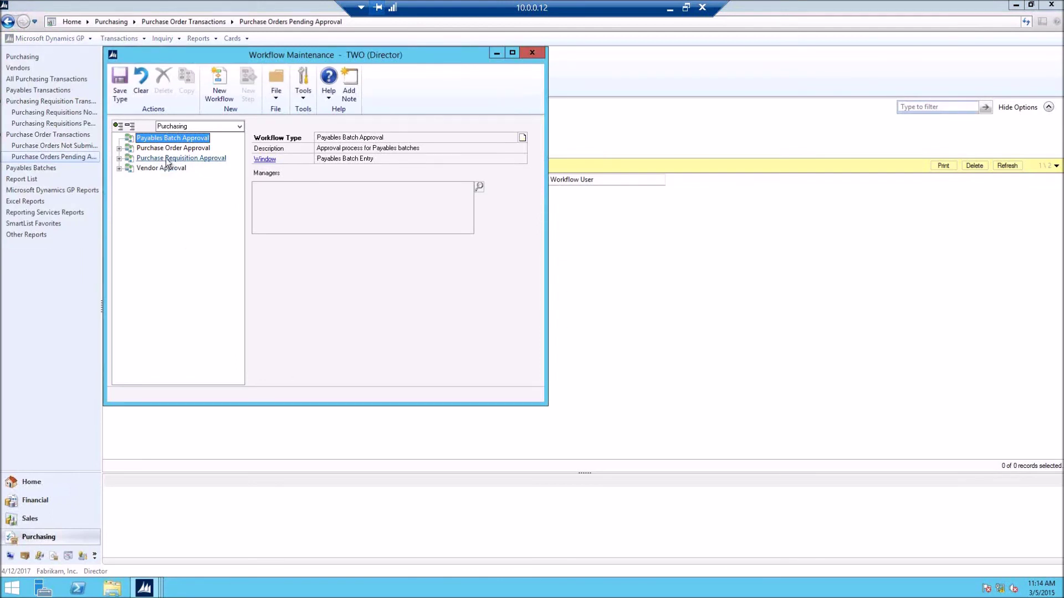
left_click(240, 127)
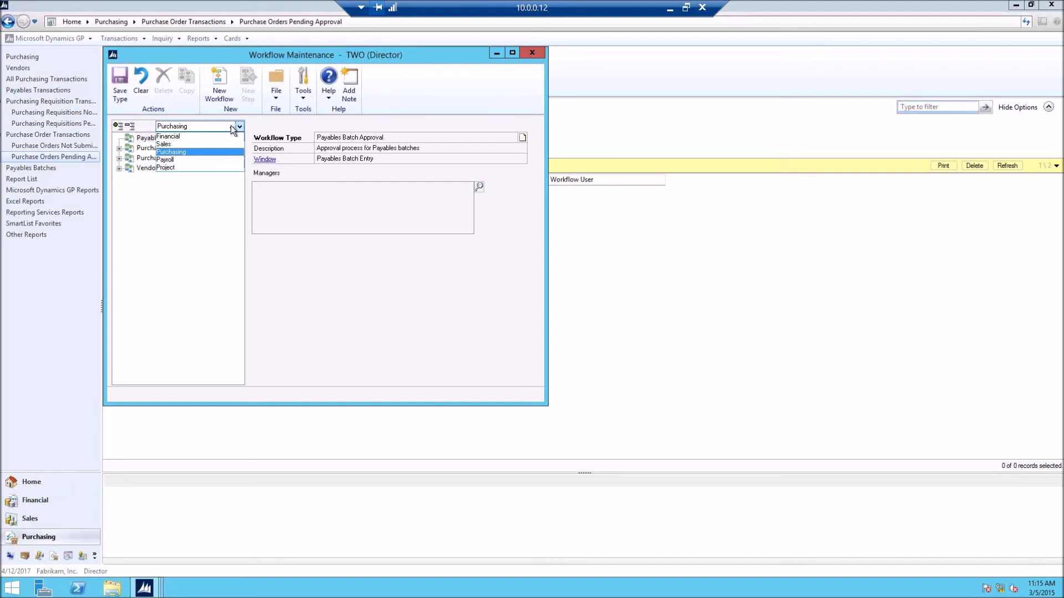
left_click(170, 153)
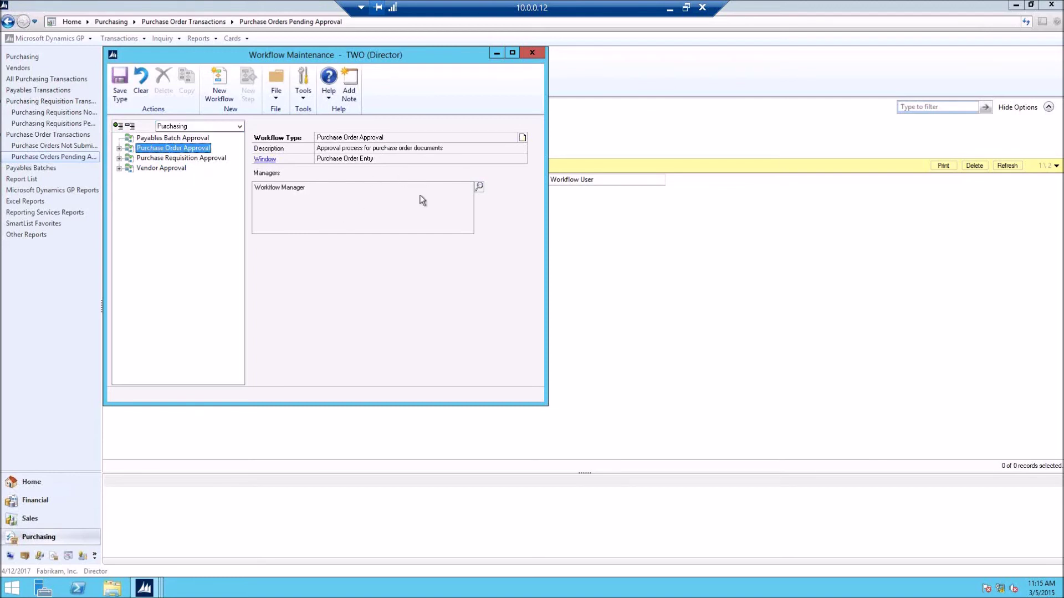
Add Contoso\TRG as a manager of the Purchase Order Approval workflow type.
left_click(478, 187)
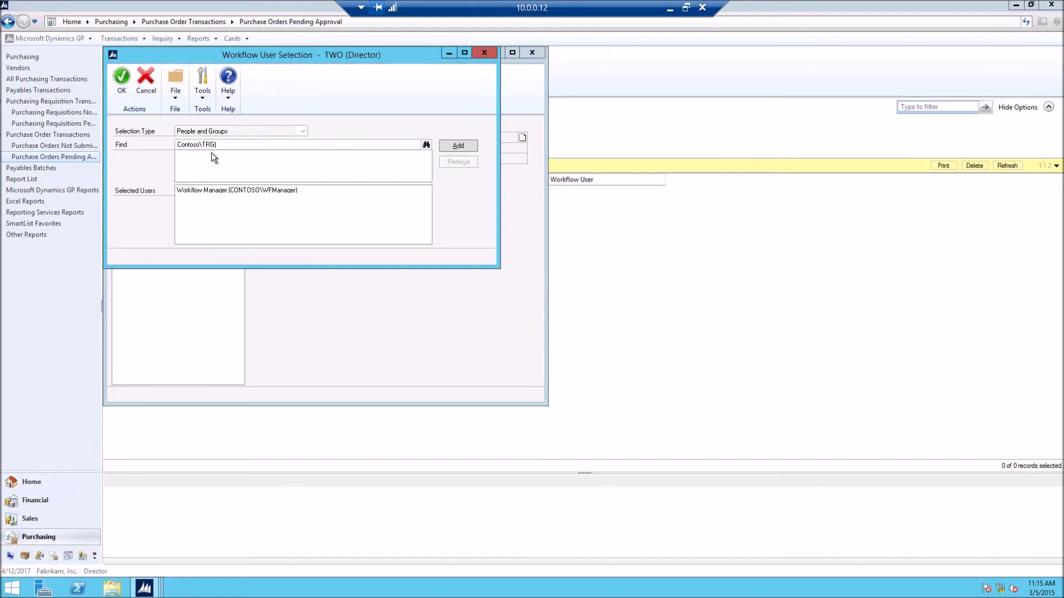
key("Tab")
key("Return")
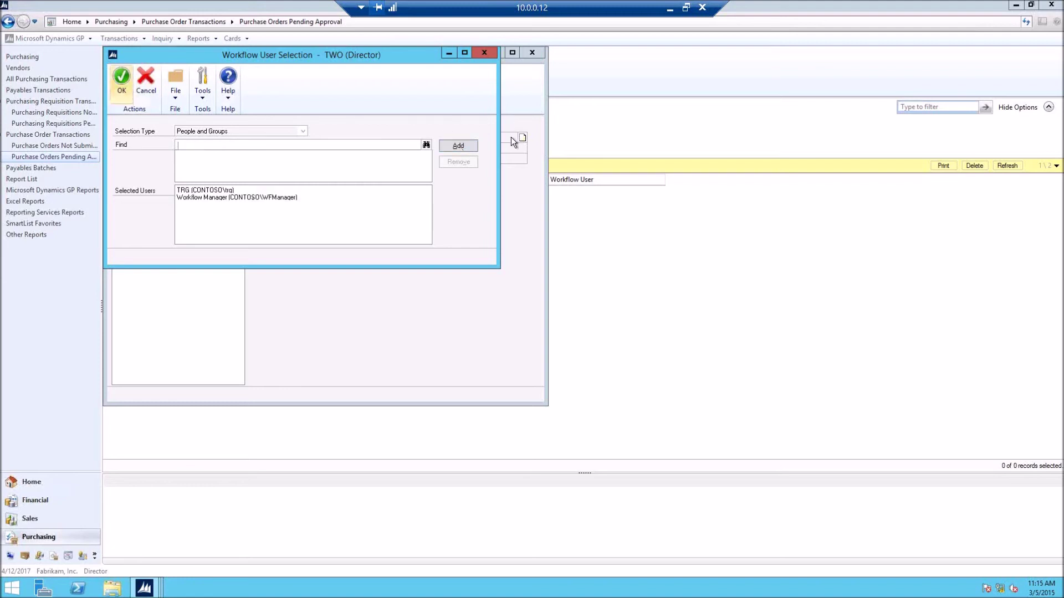
left_click(122, 83)
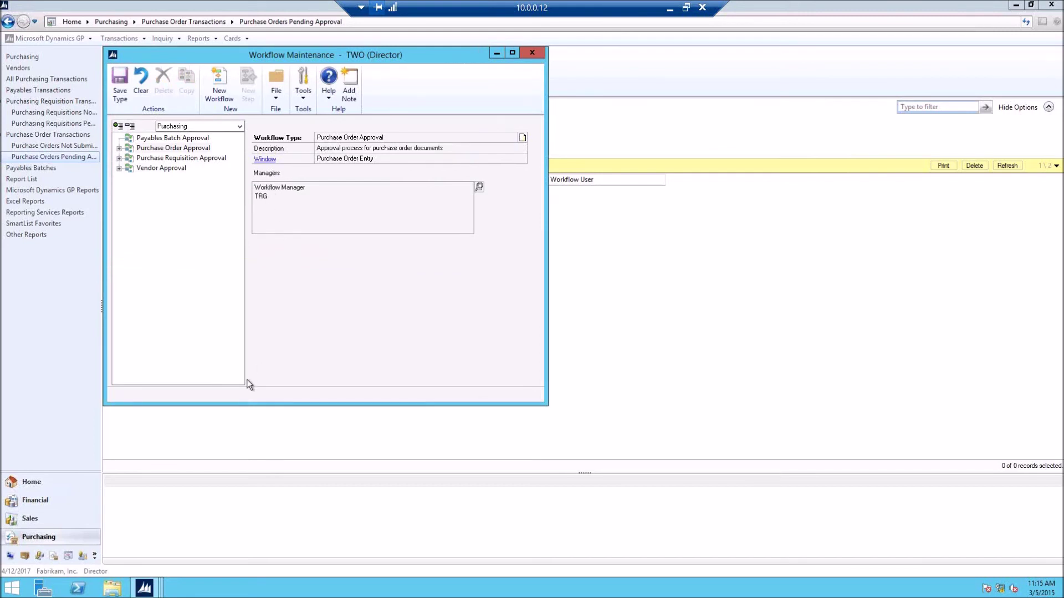
Expand Purchase Order Approval, open the PO Webinar workflow and examine its Manager Approval step.
left_click(120, 148)
left_click(183, 169)
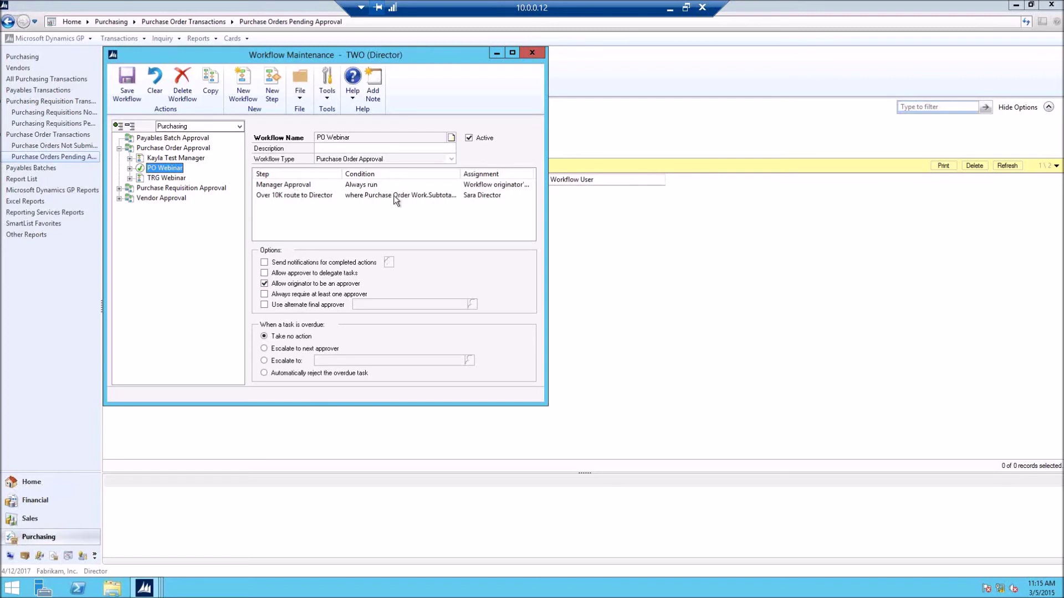
left_click(369, 185)
double_click(364, 185)
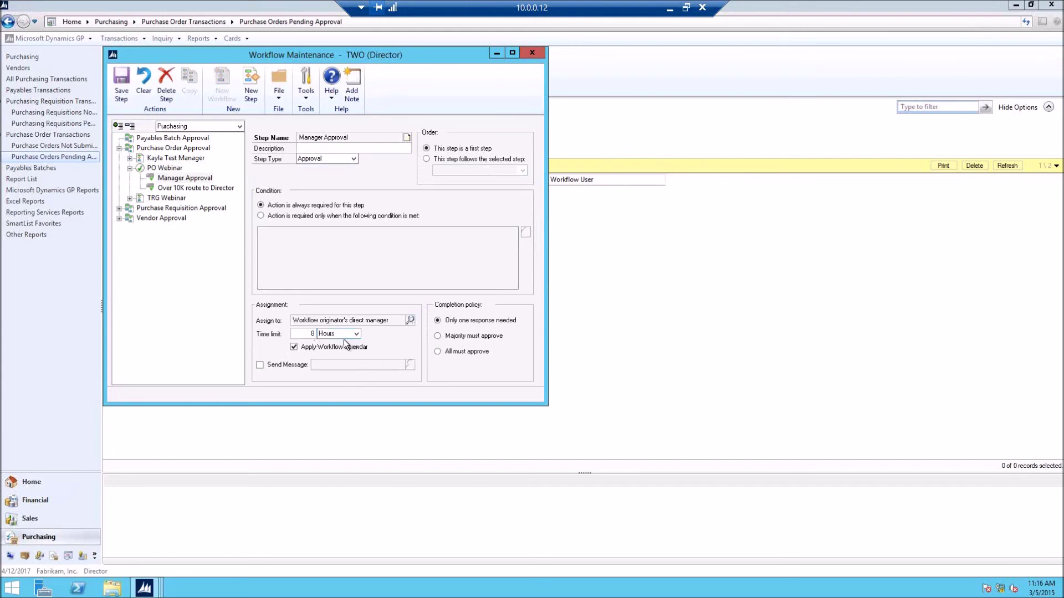
Examine the Manager Approval step's assignment choices for People and Groups and for Hierarchy, including the Start From and Assign To options.
left_click(410, 320)
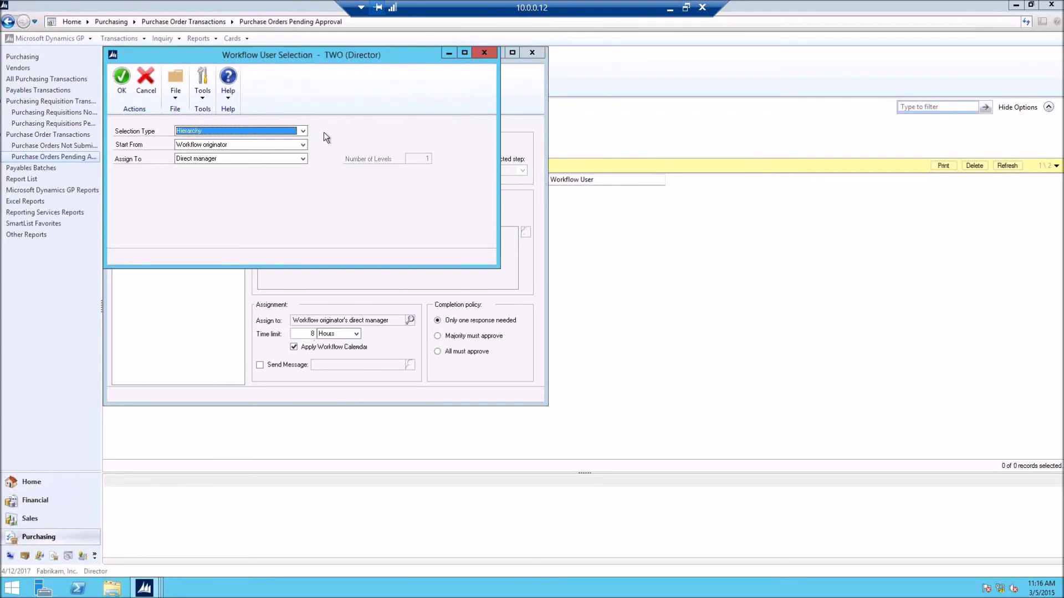
left_click(302, 132)
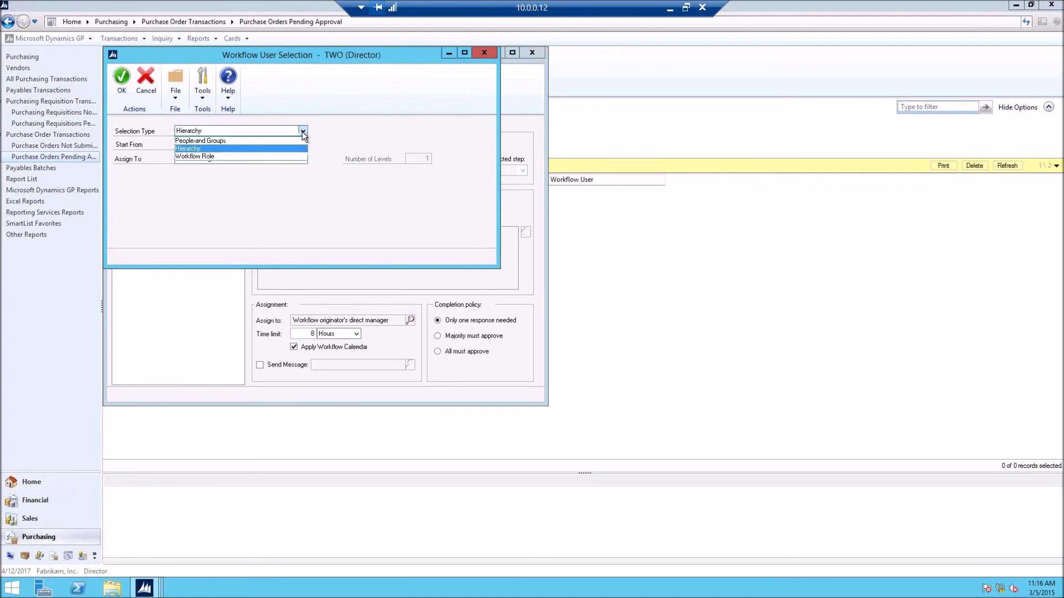
left_click(211, 141)
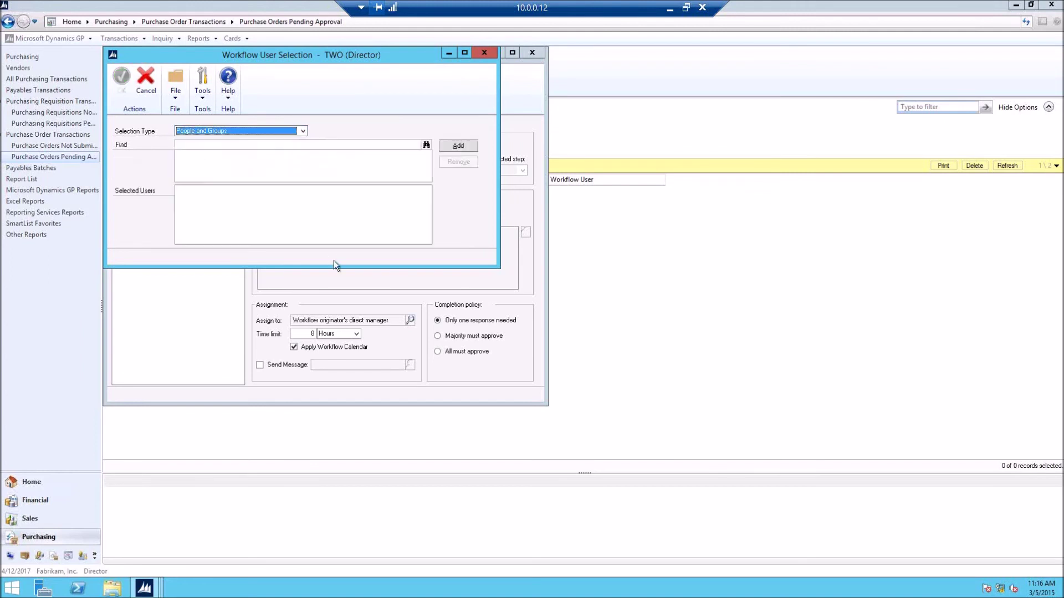
left_click(303, 131)
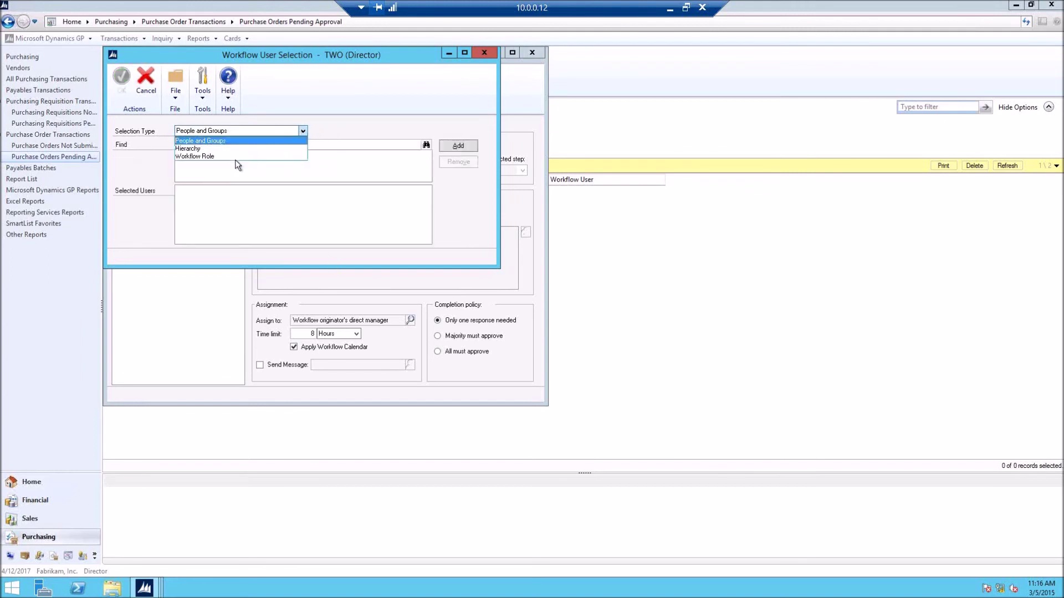
left_click(208, 148)
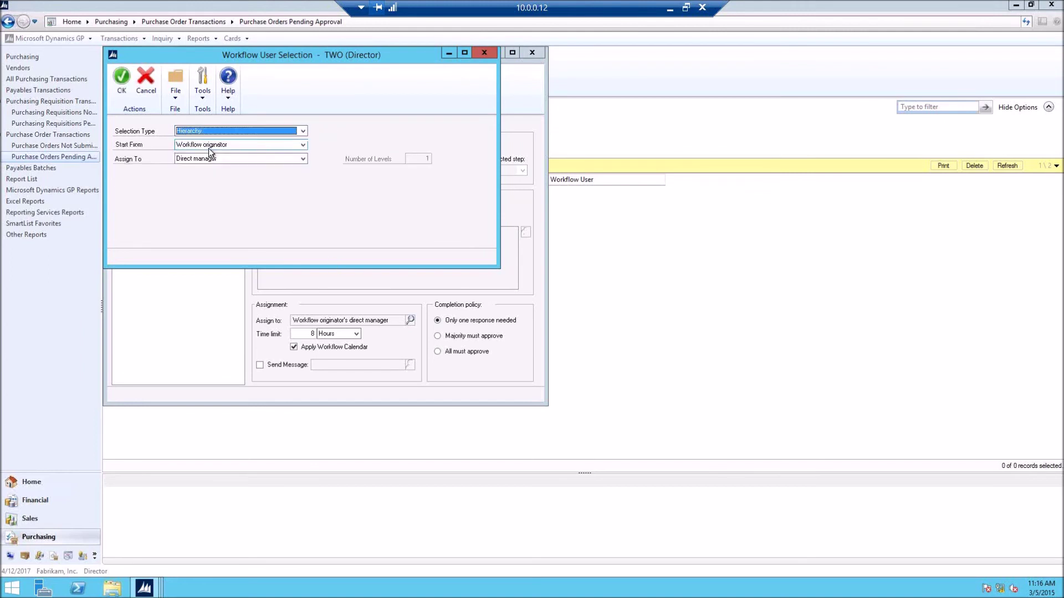
left_click(303, 146)
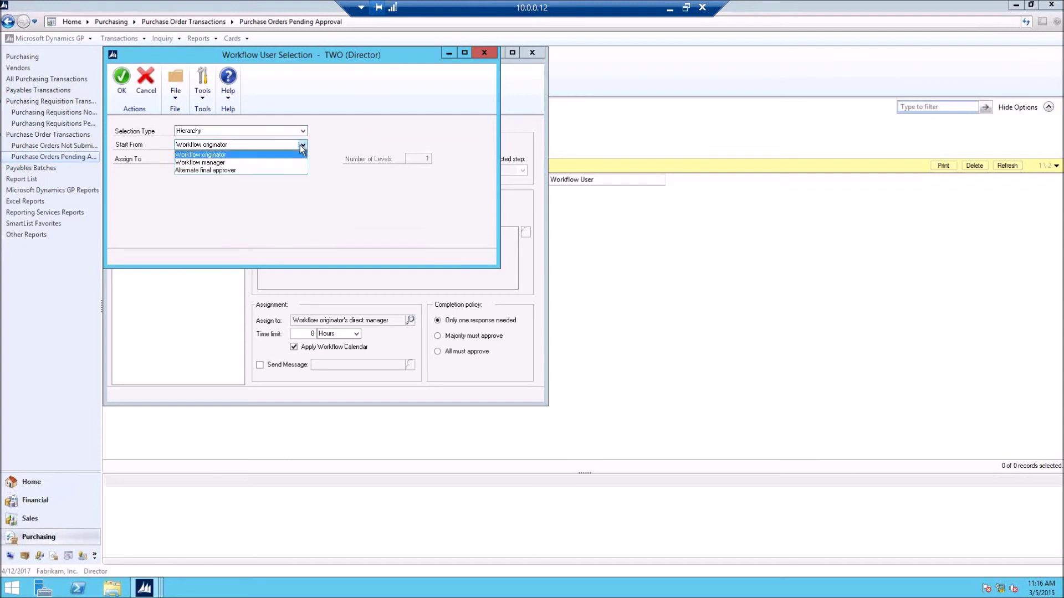
left_click(234, 155)
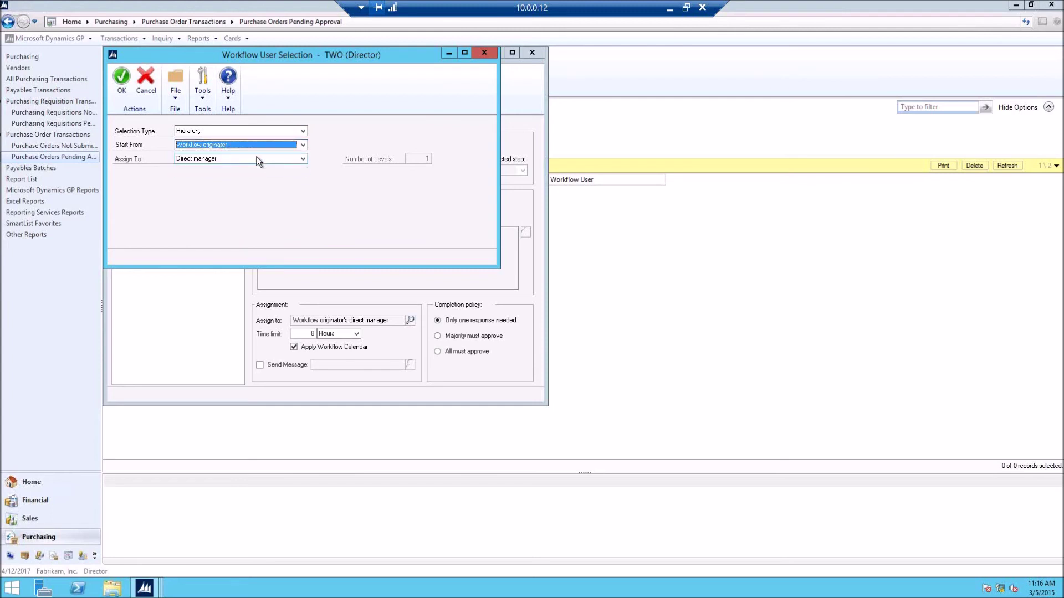
left_click(302, 159)
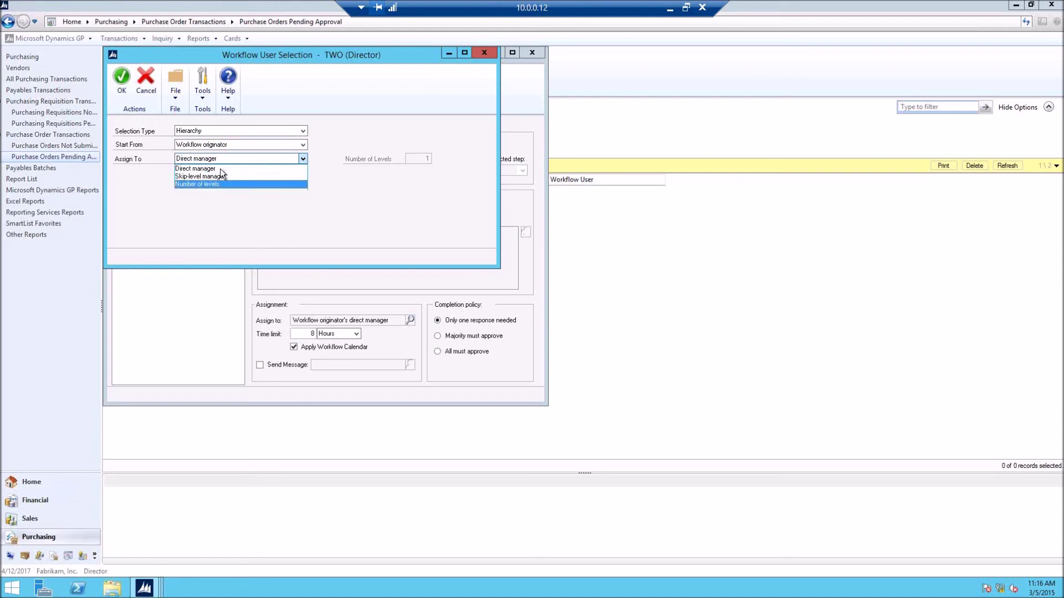
left_click(212, 206)
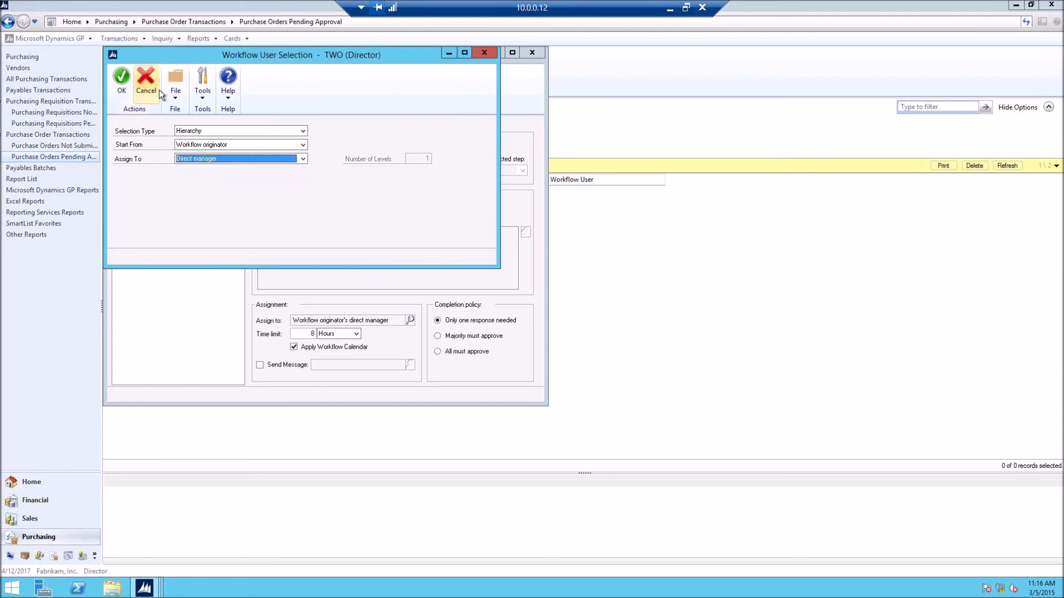
Review the Workflow Role assignment options, return the selection type to Hierarchy and accept the workflow originator's direct manager.
left_click(304, 130)
left_click(208, 157)
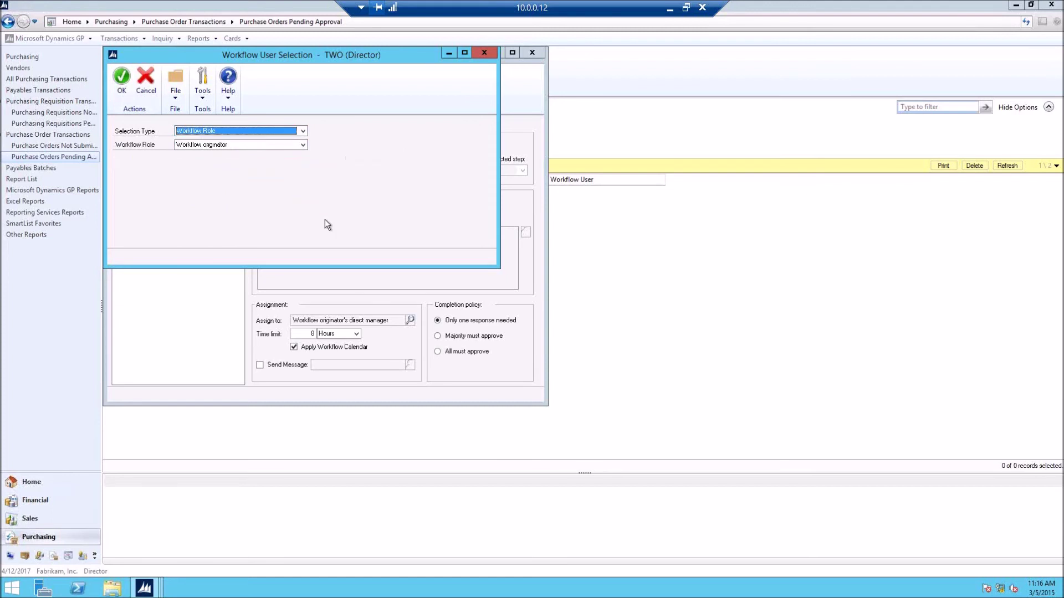
left_click(302, 145)
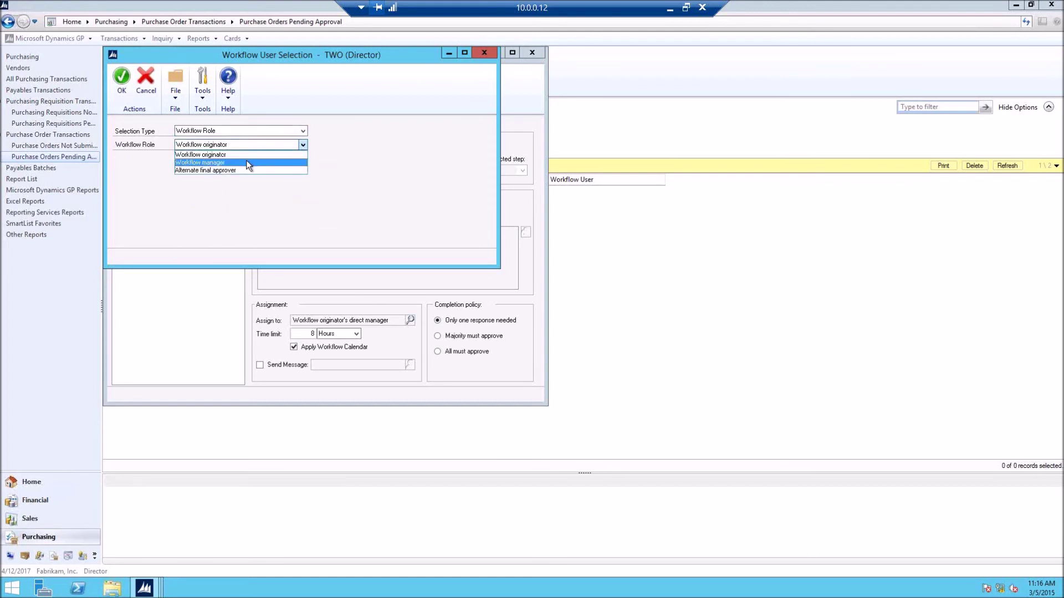
left_click(213, 222)
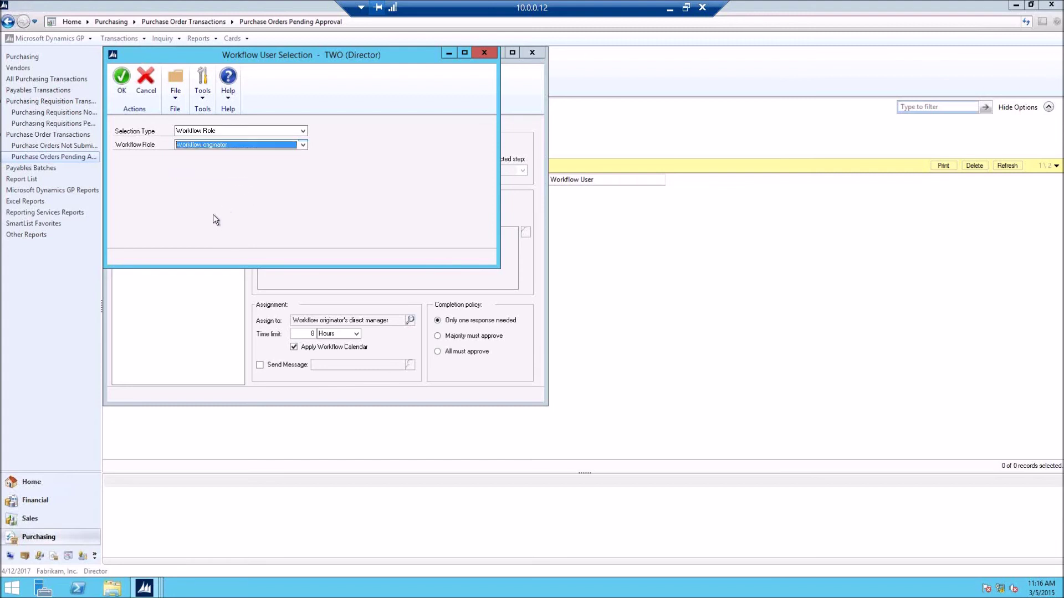
left_click(303, 132)
left_click(218, 147)
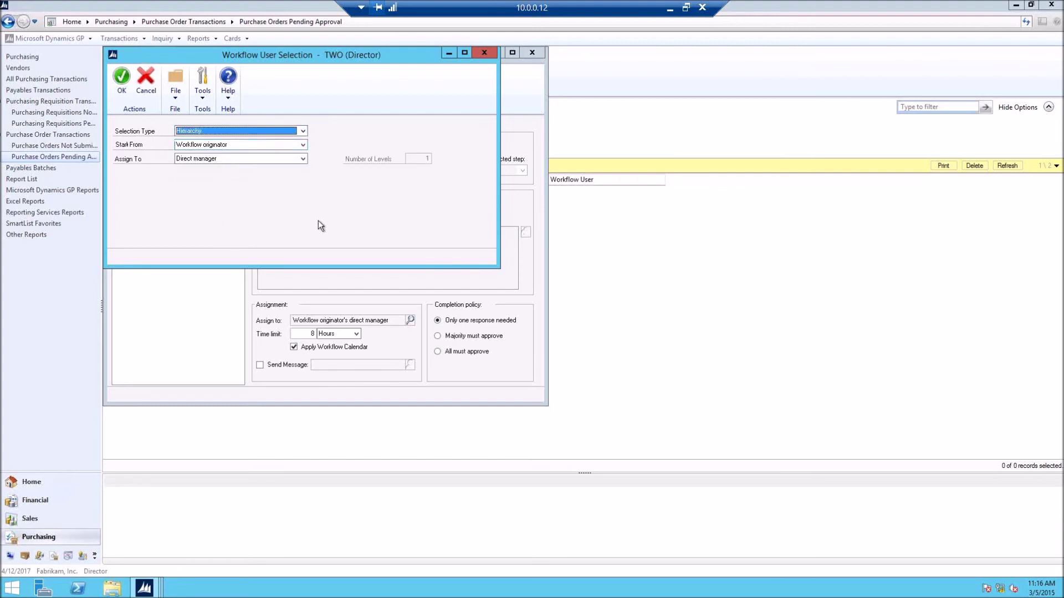
left_click(122, 80)
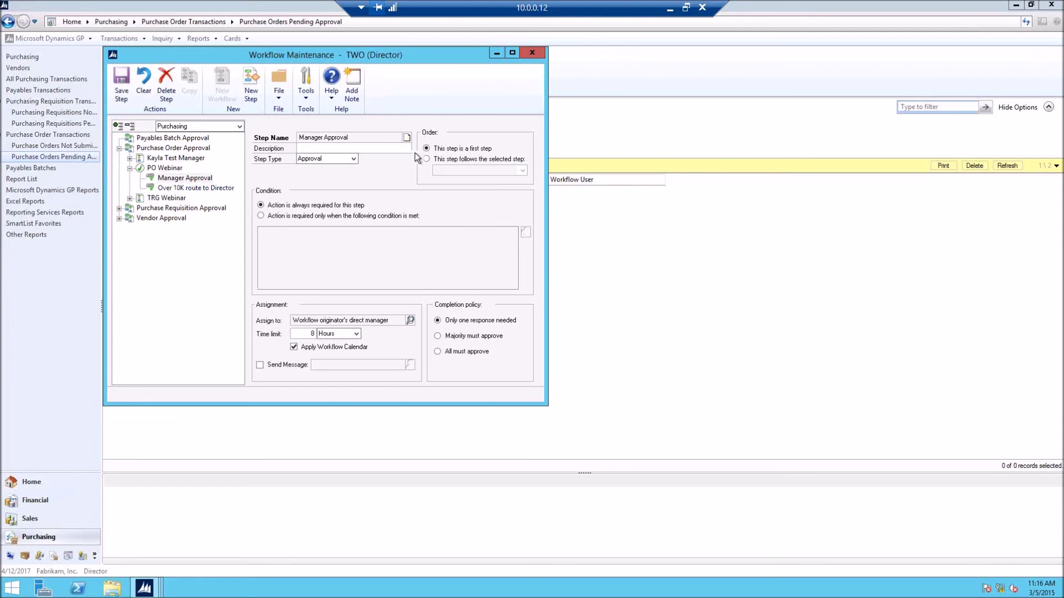
Open the condition of the Over 10K route to Director step in the Workflow Condition Editor and check its and/or connector options.
left_click(196, 188)
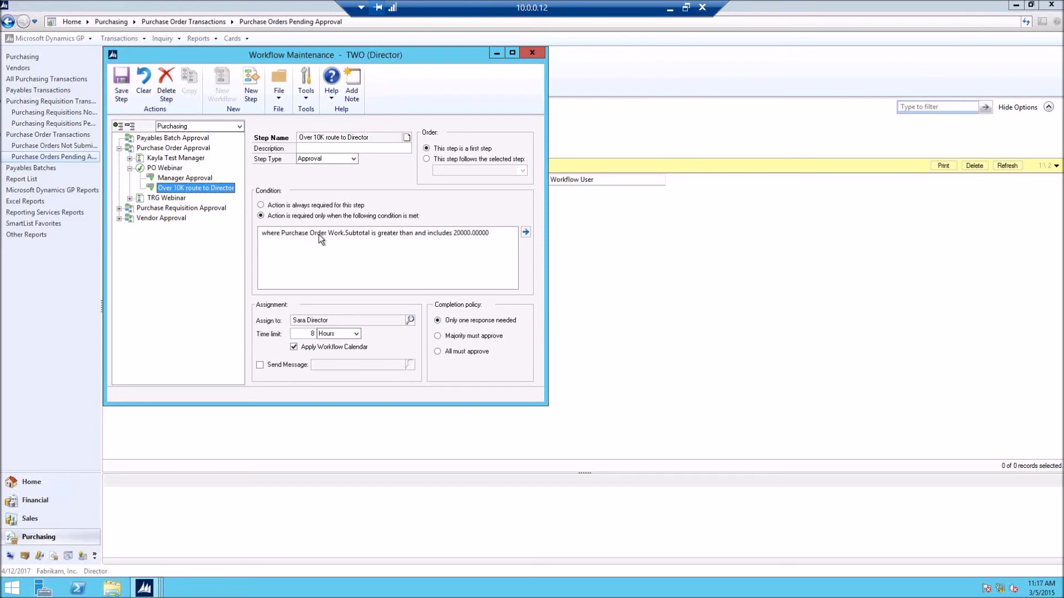
left_click(437, 237)
left_click(524, 235)
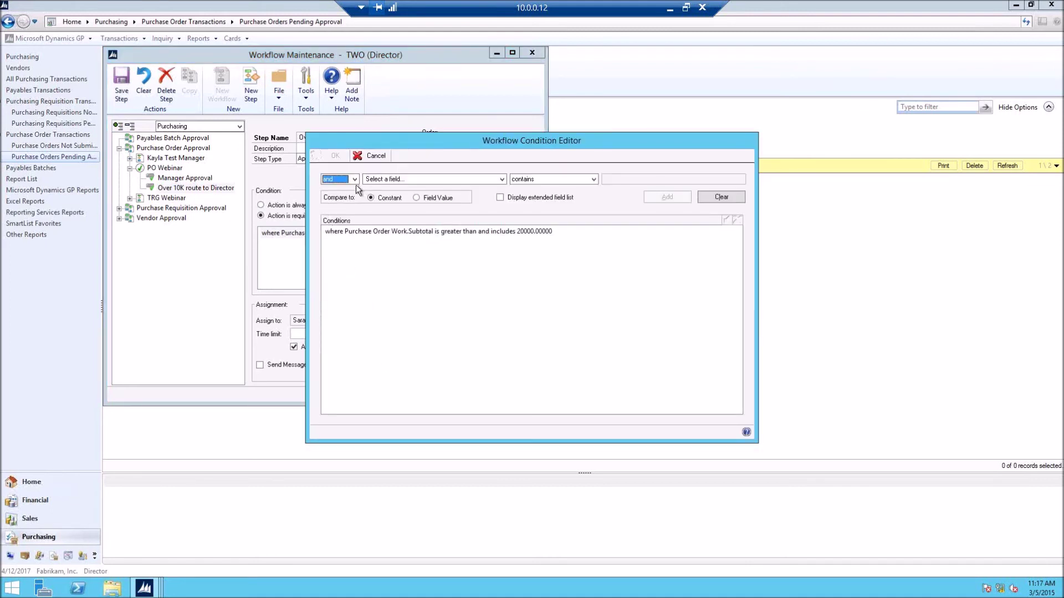
left_click(354, 180)
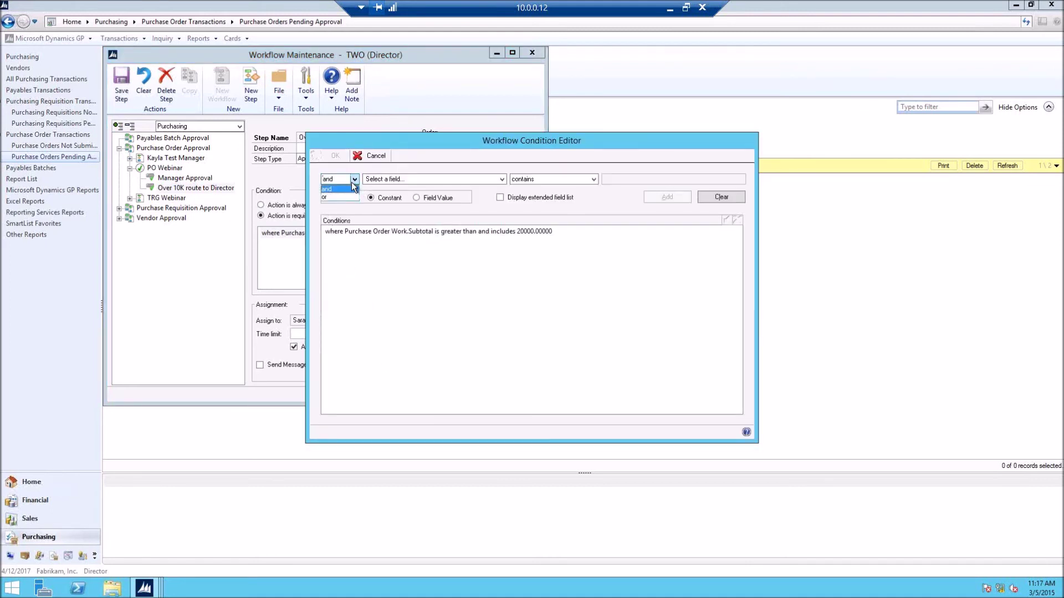
left_click(351, 189)
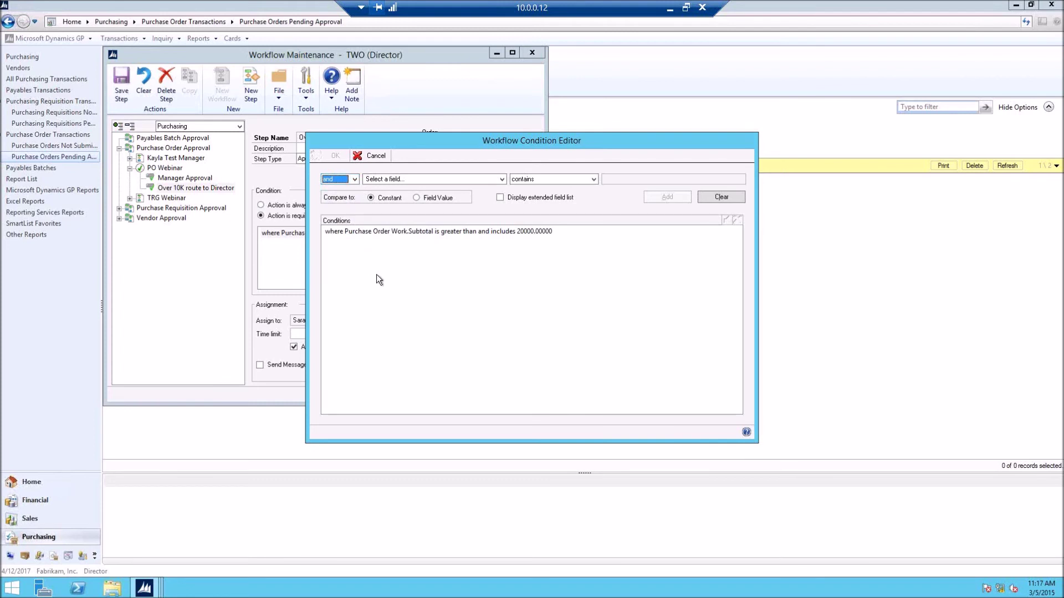
Review the condition's field and comparison operator options, cancel the editor and return to the PO Webinar workflow without saving the step.
left_click(502, 179)
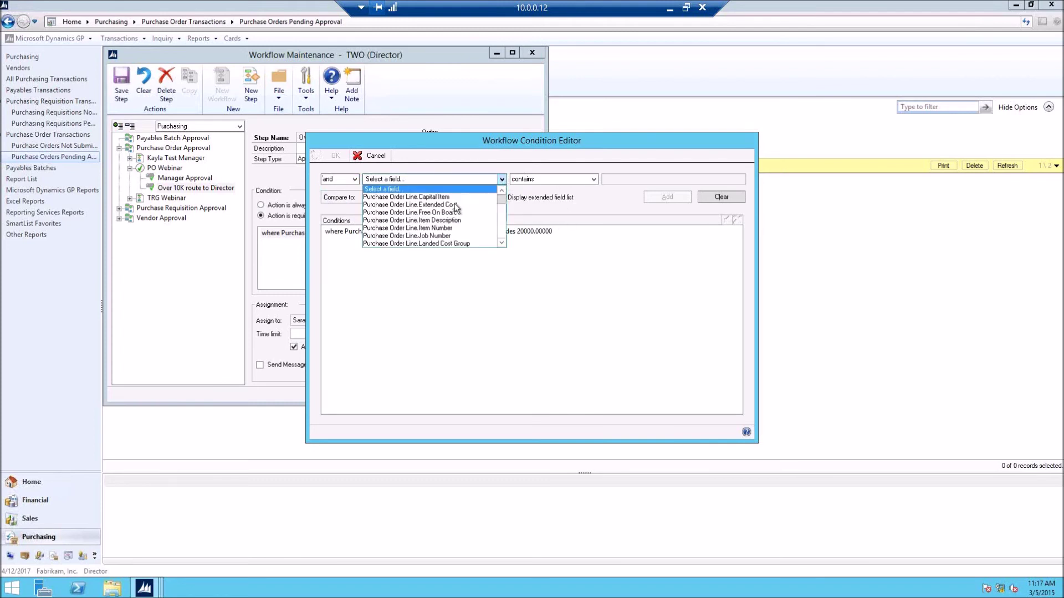
left_click(501, 179)
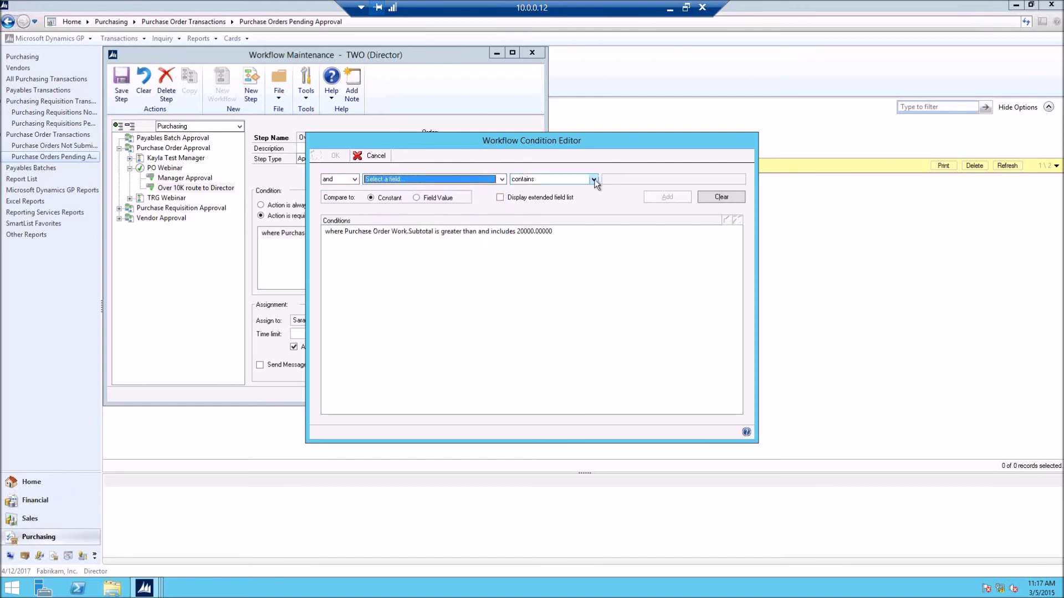
left_click(593, 179)
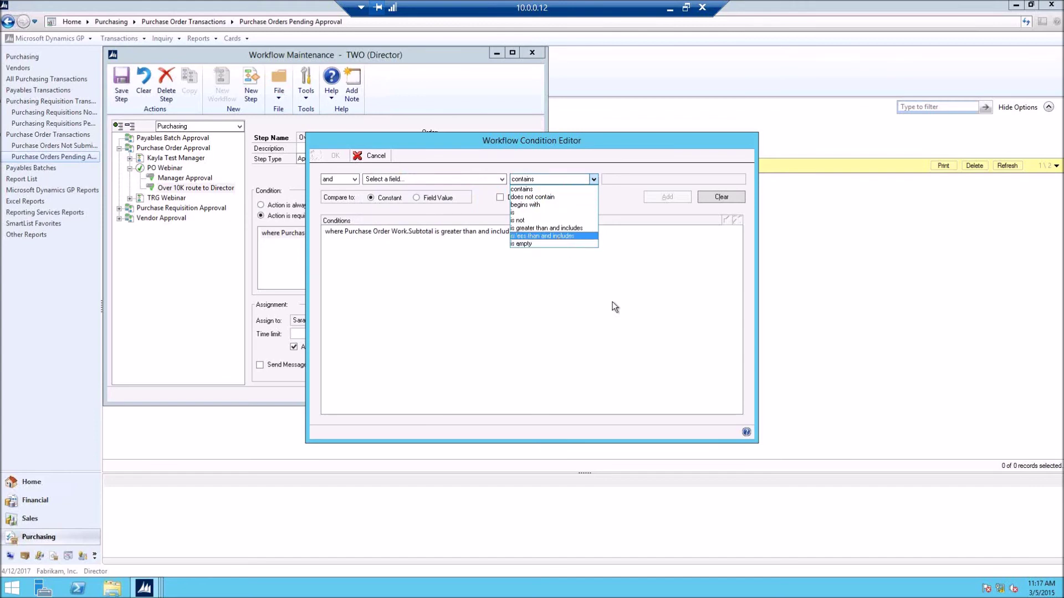
left_click(375, 156)
left_click(374, 157)
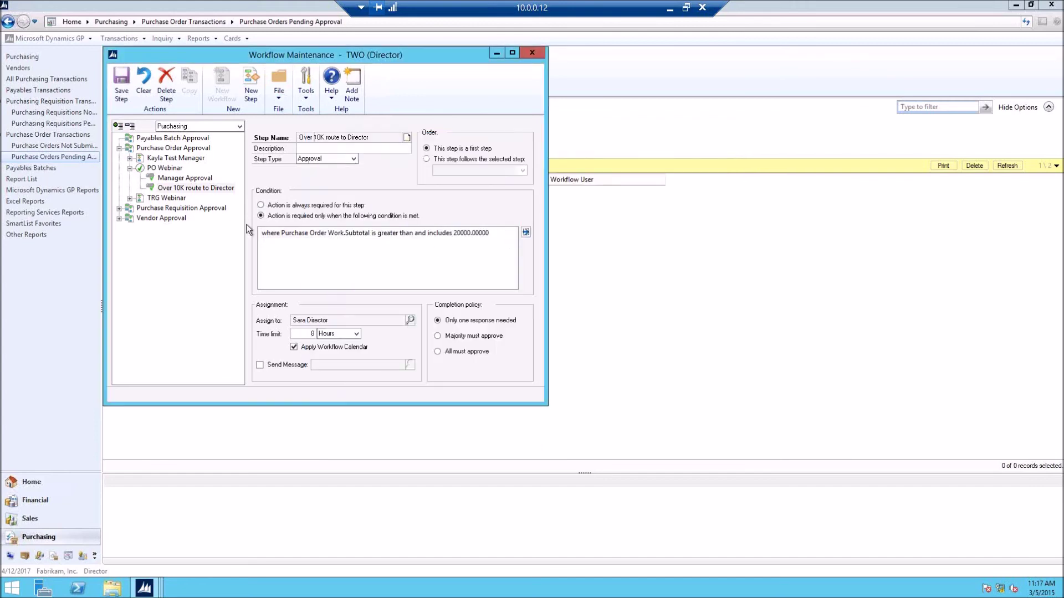
left_click(165, 168)
left_click(532, 326)
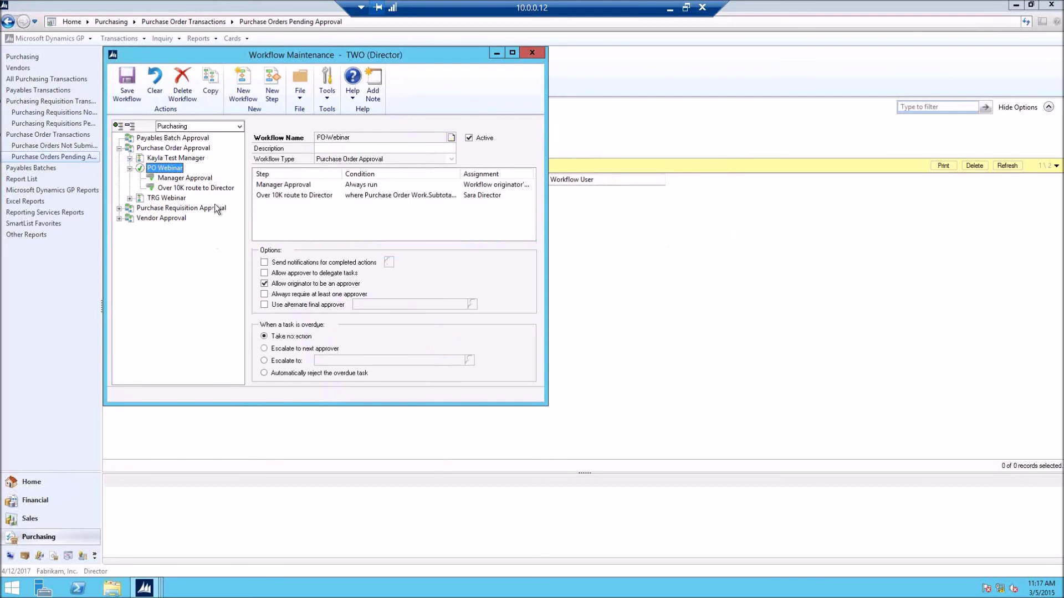
Expand Purchase Requisition Approval, open the Po Req Webinar workflow and examine the condition of its Manager Approval step.
left_click(118, 207)
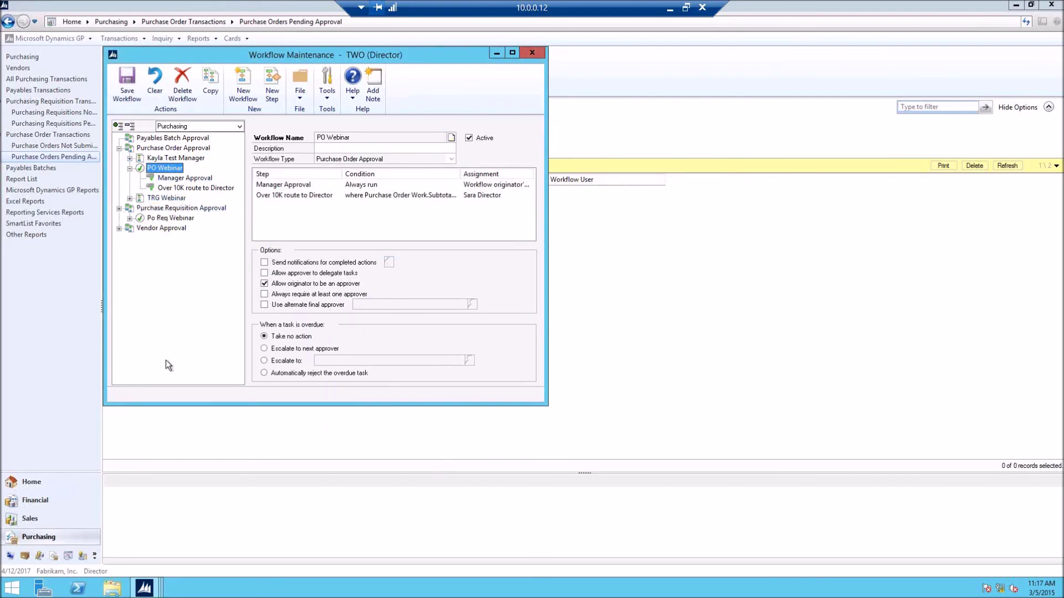
left_click(164, 218)
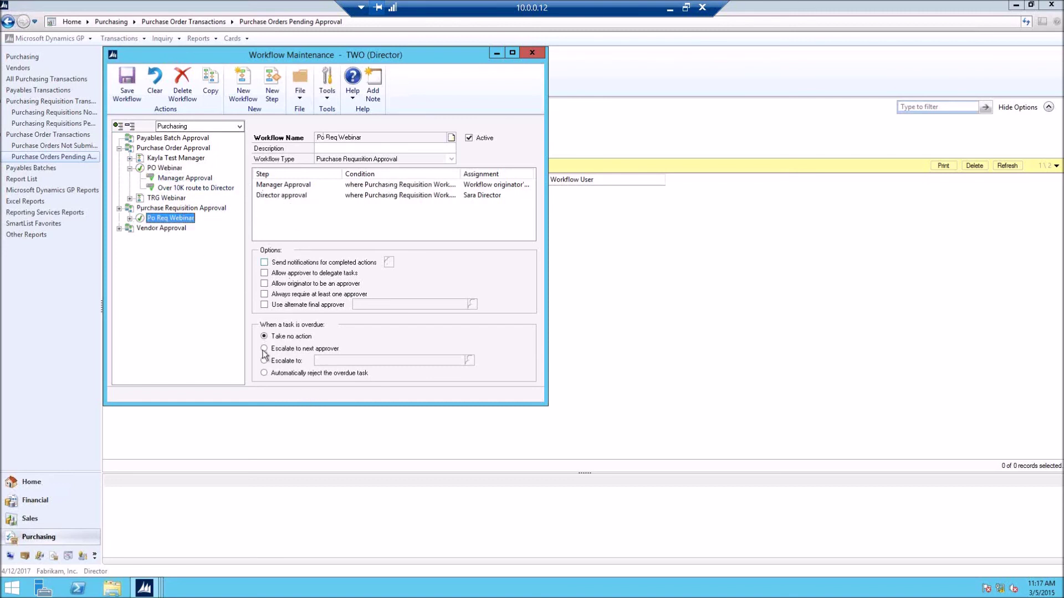
double_click(370, 186)
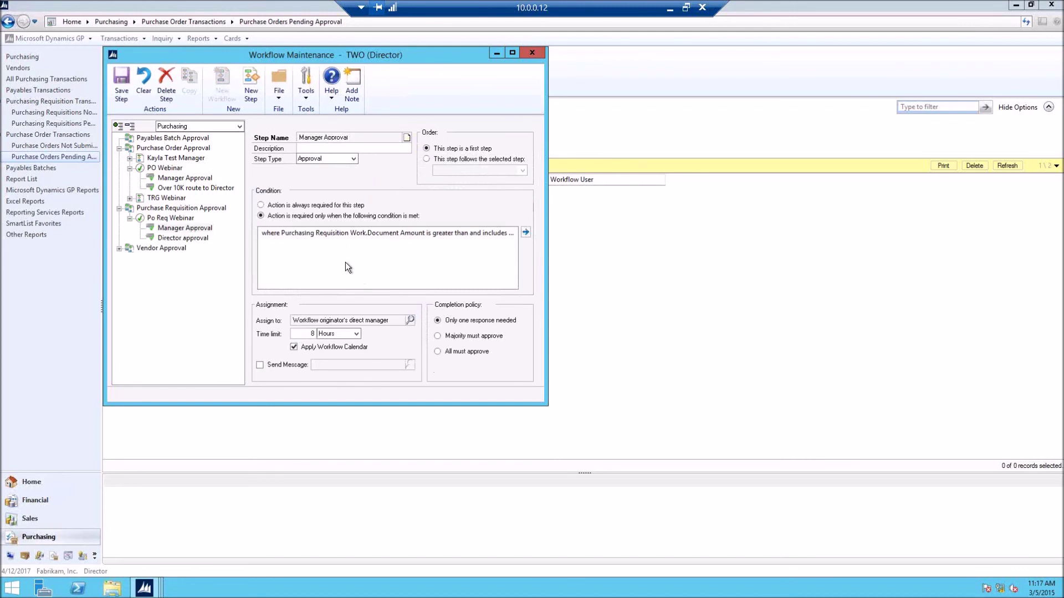
left_click(481, 234)
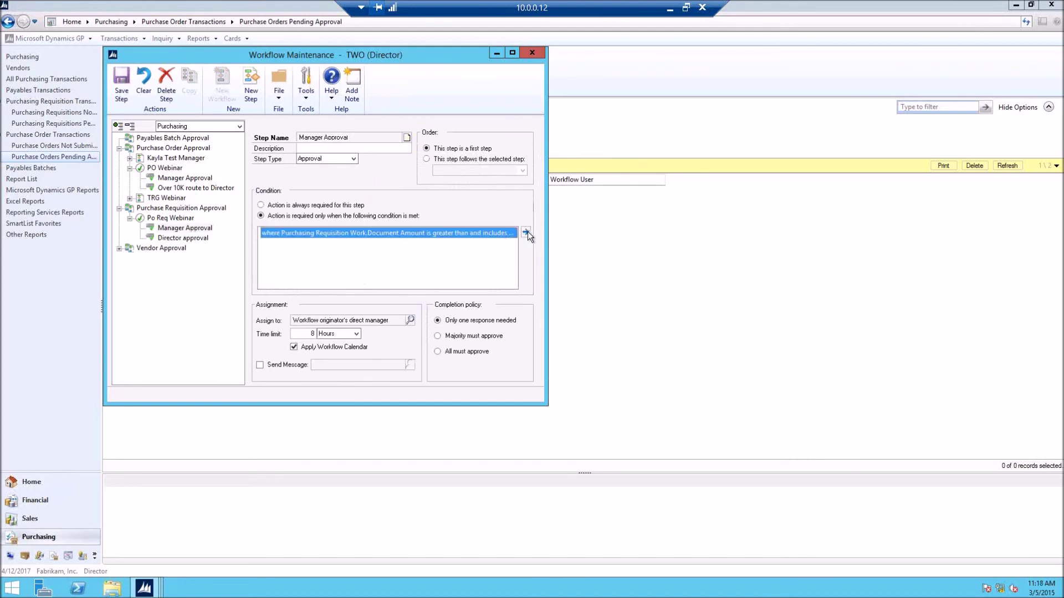
left_click(527, 231)
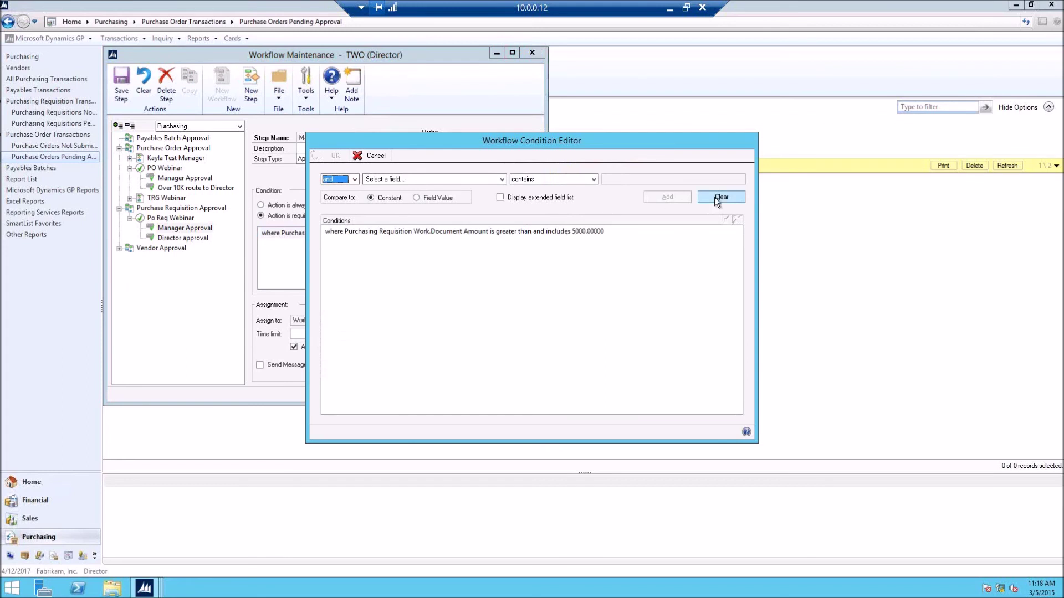
left_click(376, 156)
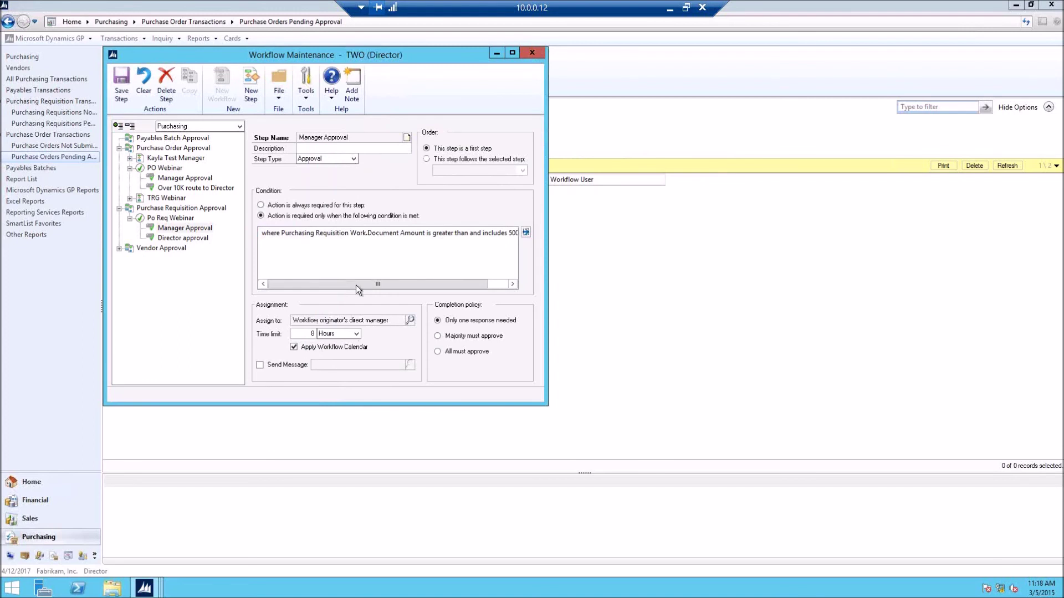
Examine the condition of the Director approval step in the Po Req Webinar workflow, leaving both requisition steps without saving changes.
left_click(185, 238)
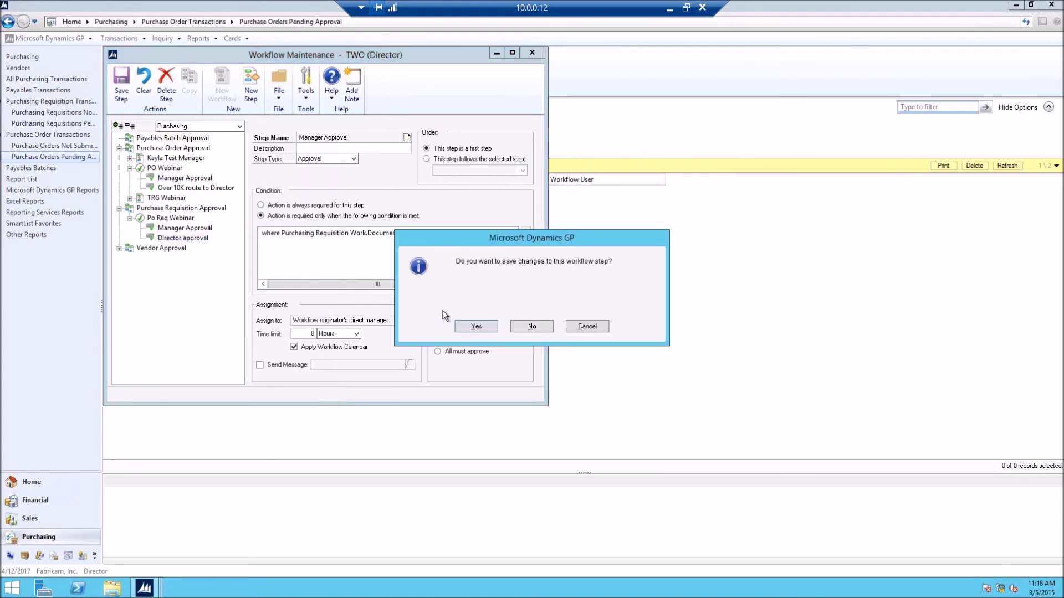
left_click(532, 327)
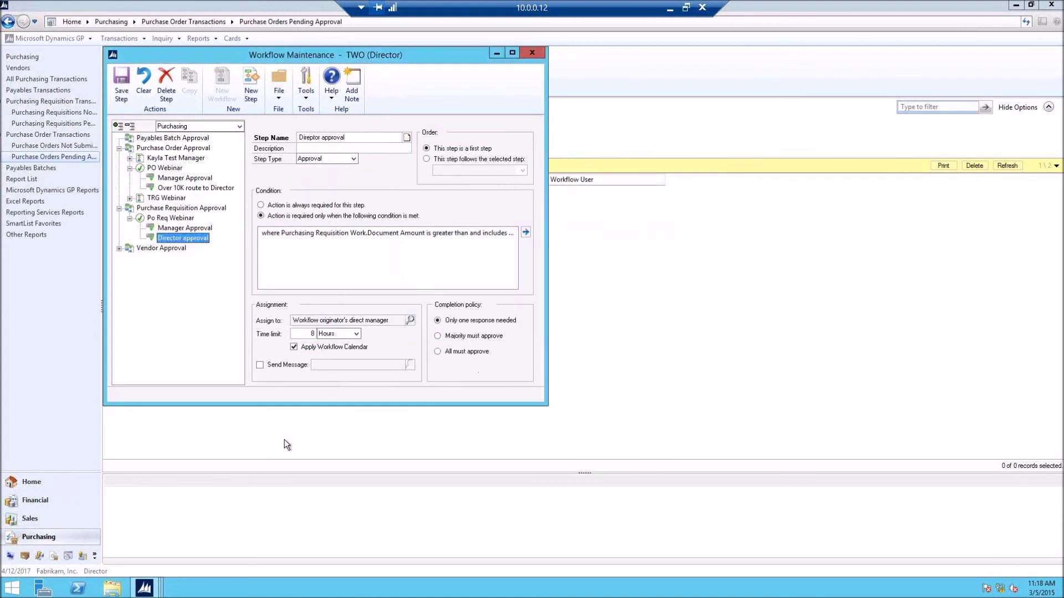
left_click(355, 233)
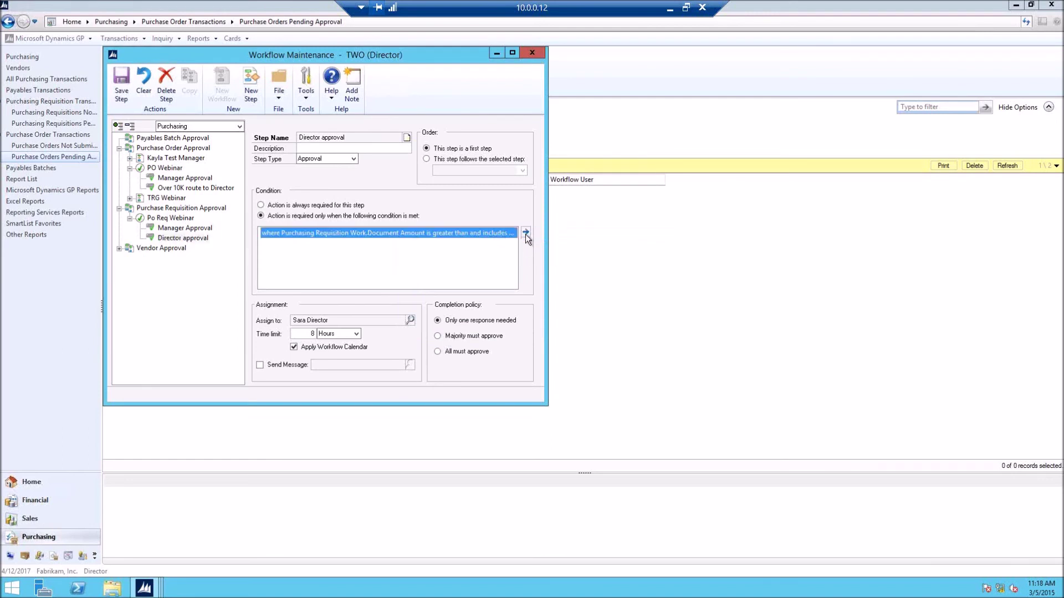
left_click(525, 232)
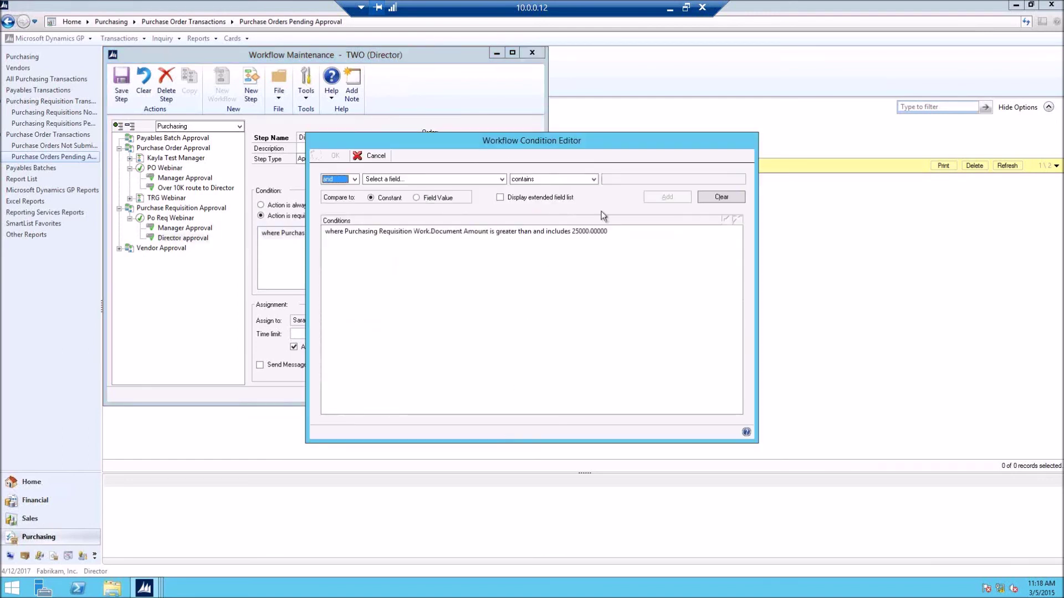
left_click(375, 155)
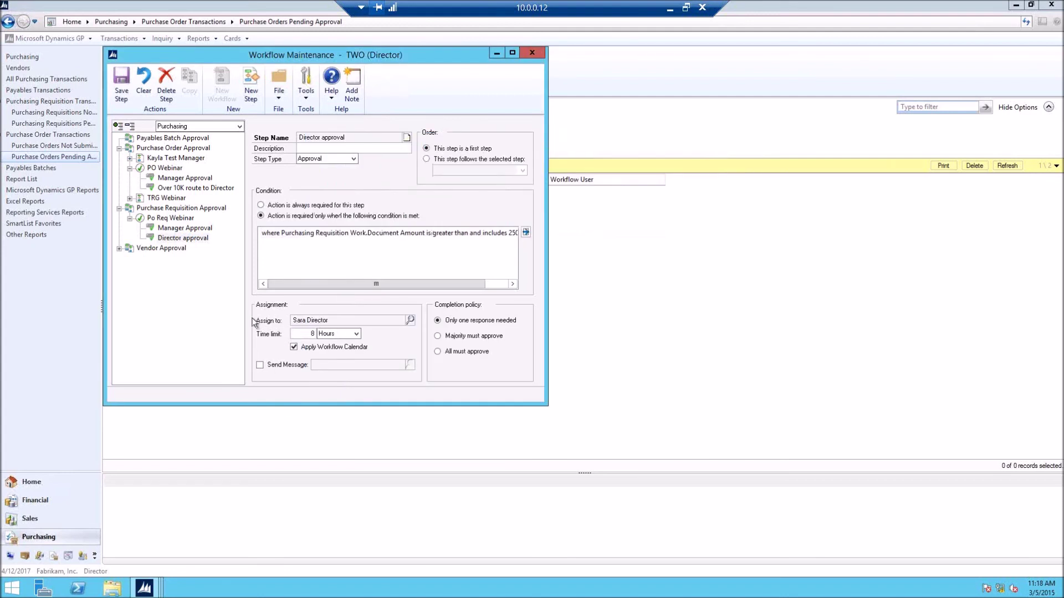
left_click(162, 172)
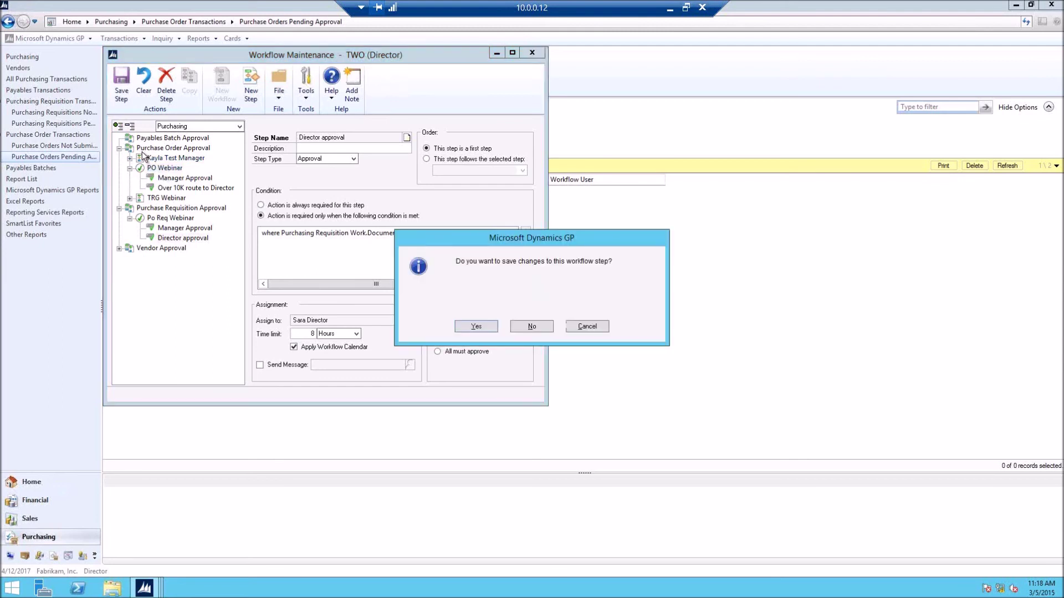
left_click(542, 326)
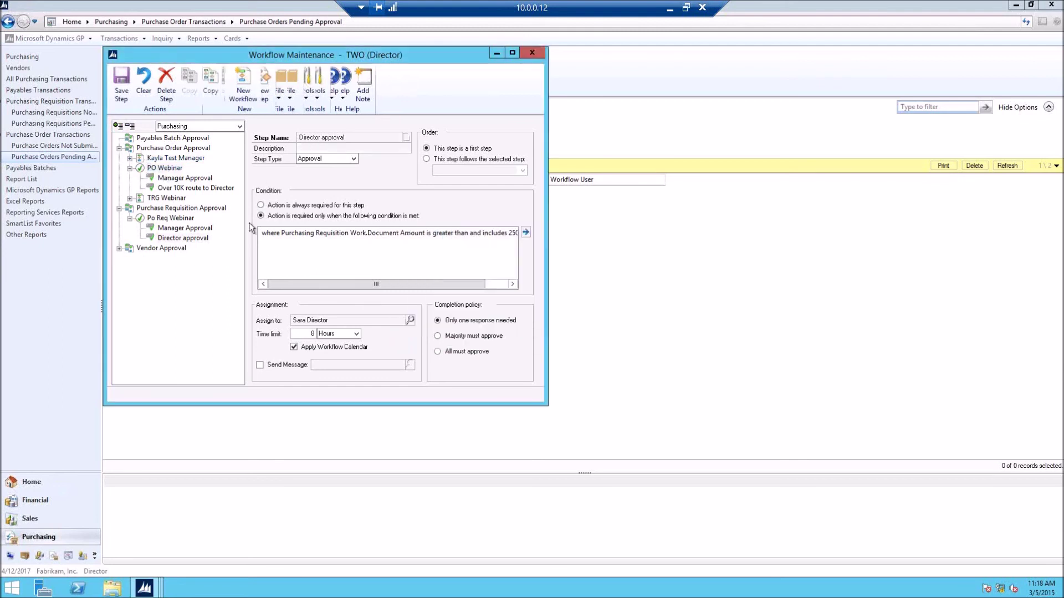
Create a new workflow under Purchase Order Approval and try to name it TRG Webinar.
left_click(173, 148)
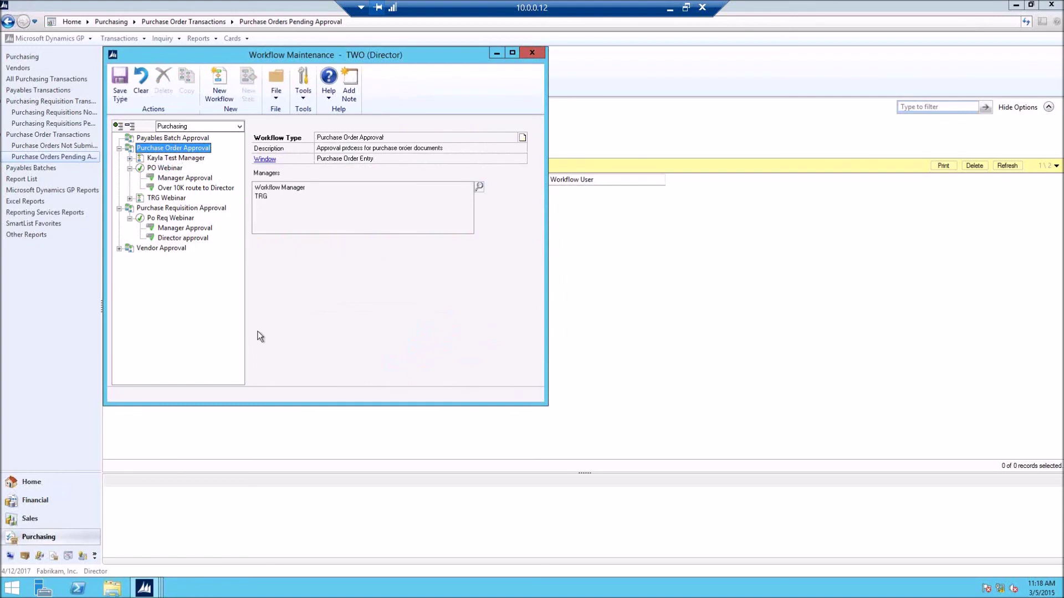
left_click(219, 84)
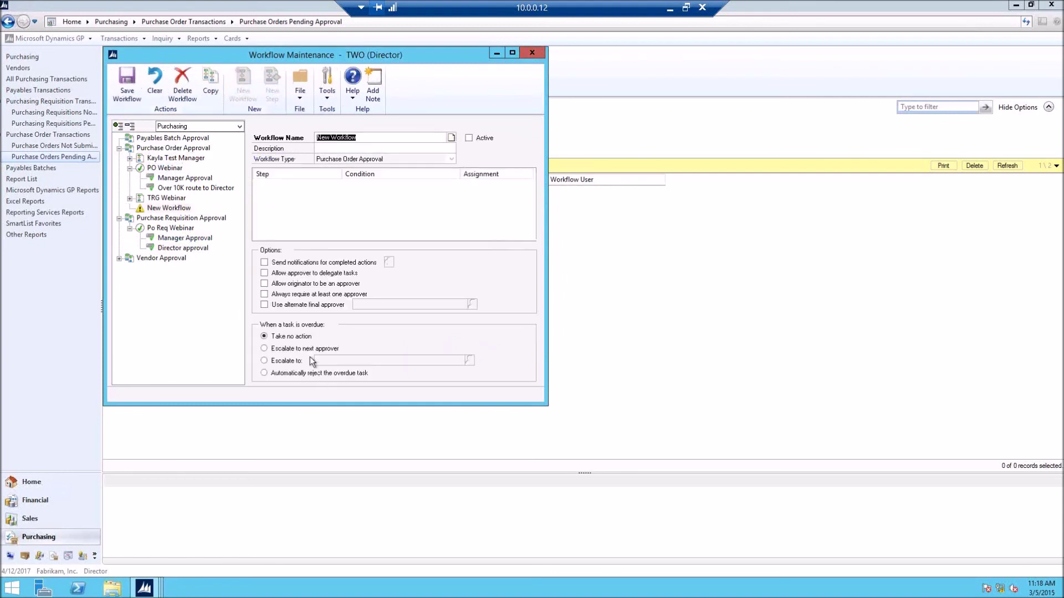
left_click(367, 135)
triple_click(376, 137)
type("TRG Webinar")
key("Tab")
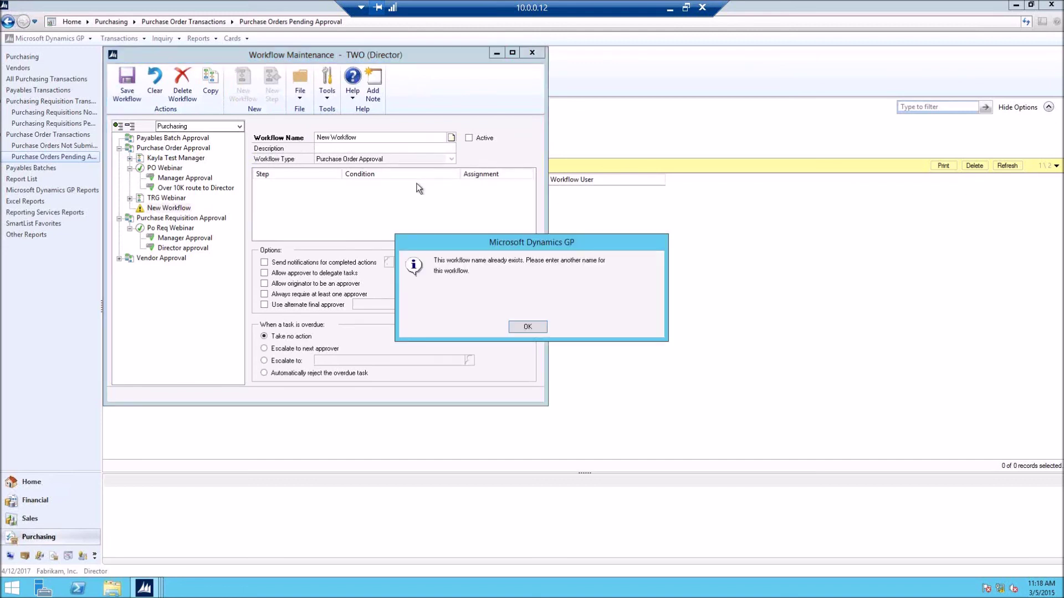
left_click(528, 327)
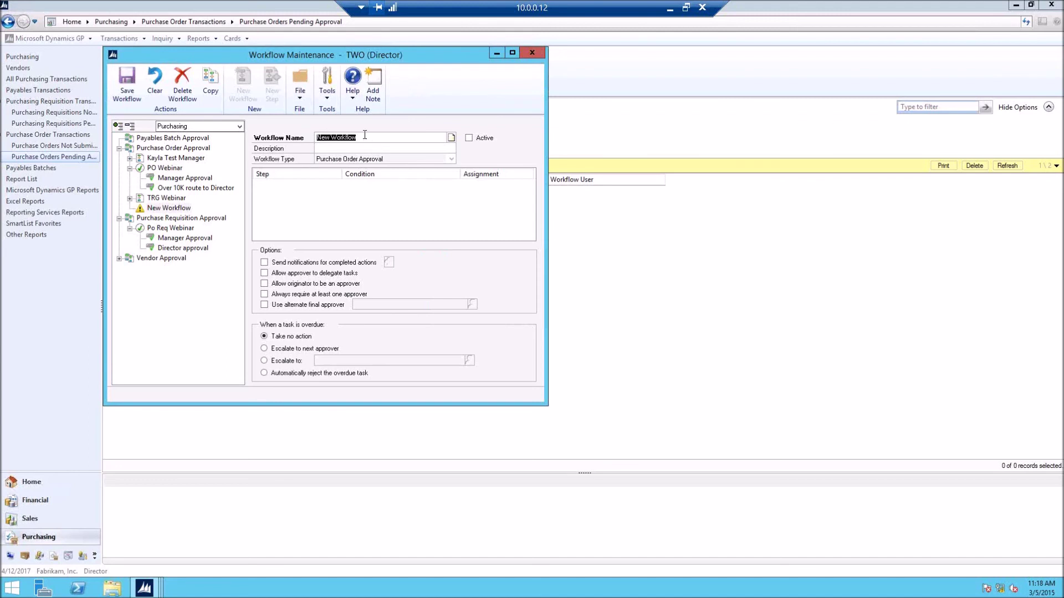
Name the new purchase order workflow Test 10 and save it.
left_click(346, 140)
left_click_drag(254, 139, 273, 157)
type("Test 10")
key("Tab")
left_click(126, 90)
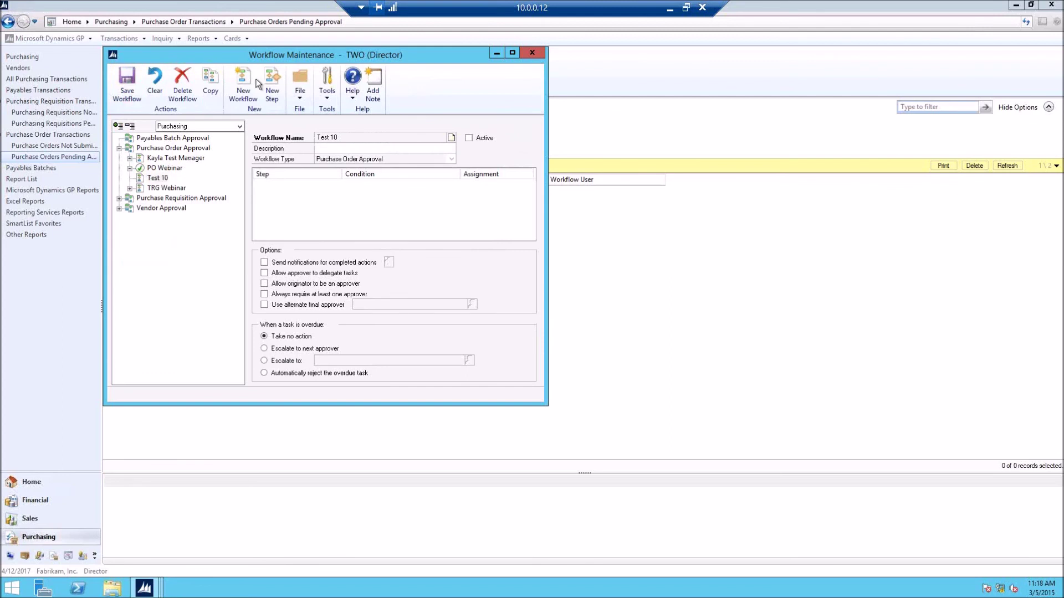
Add a new approval step to the Test 10 workflow, naming it with the presenter's first name followed by Test 3.
left_click(271, 87)
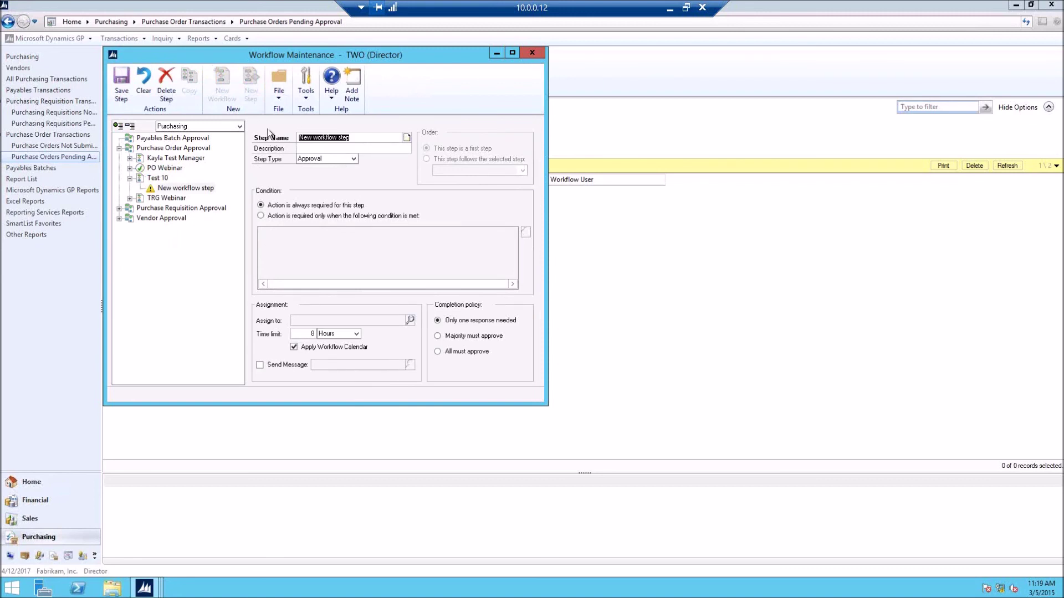
type("Kayla Test 3")
key("Tab")
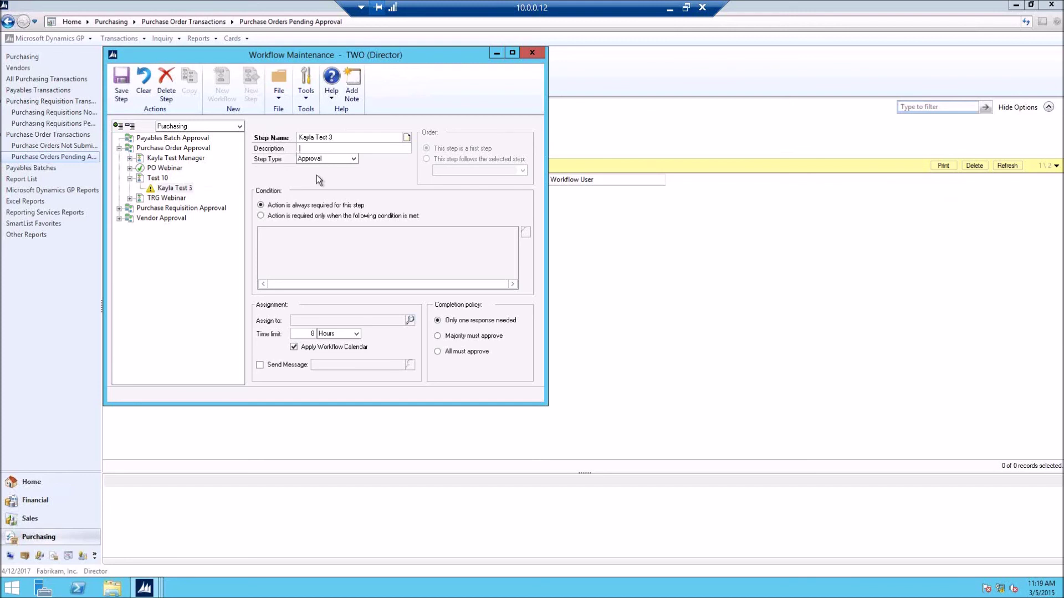
Make the new step's action required only when a condition is met, and check the connector options in the Workflow Condition Editor.
left_click(284, 218)
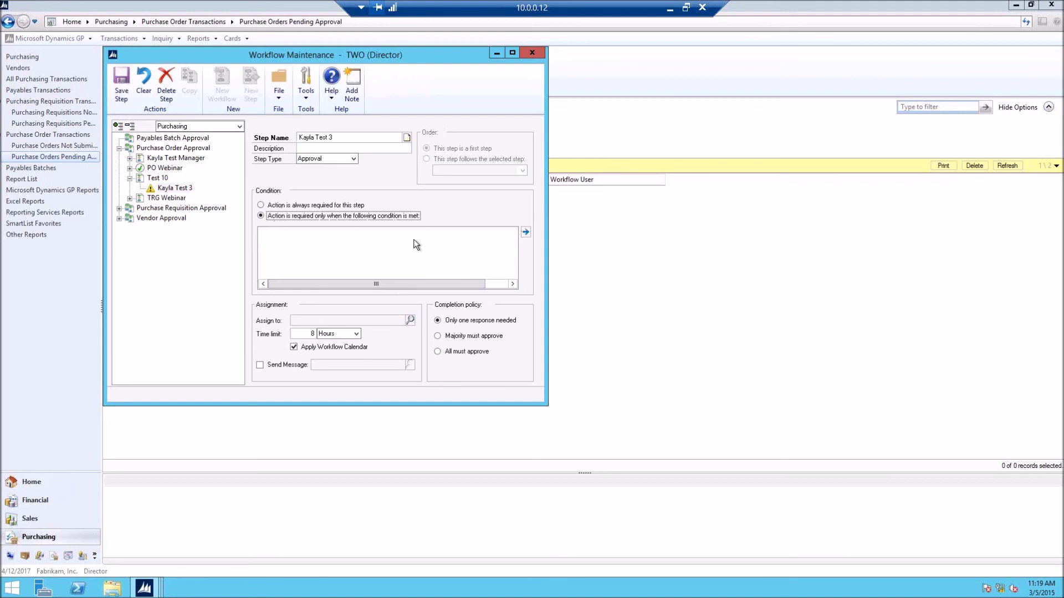
left_click(527, 232)
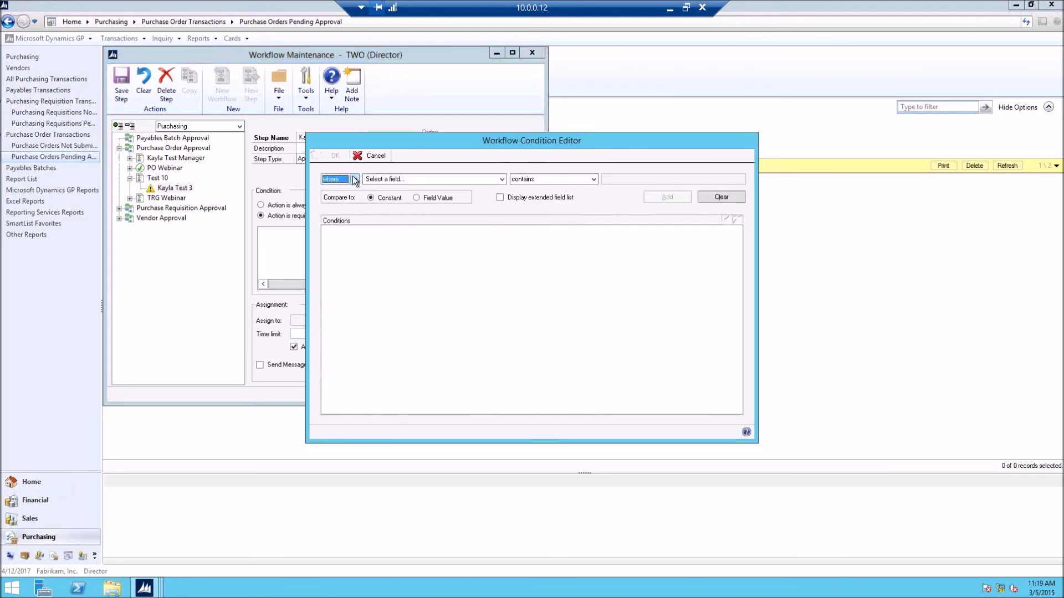
left_click(354, 179)
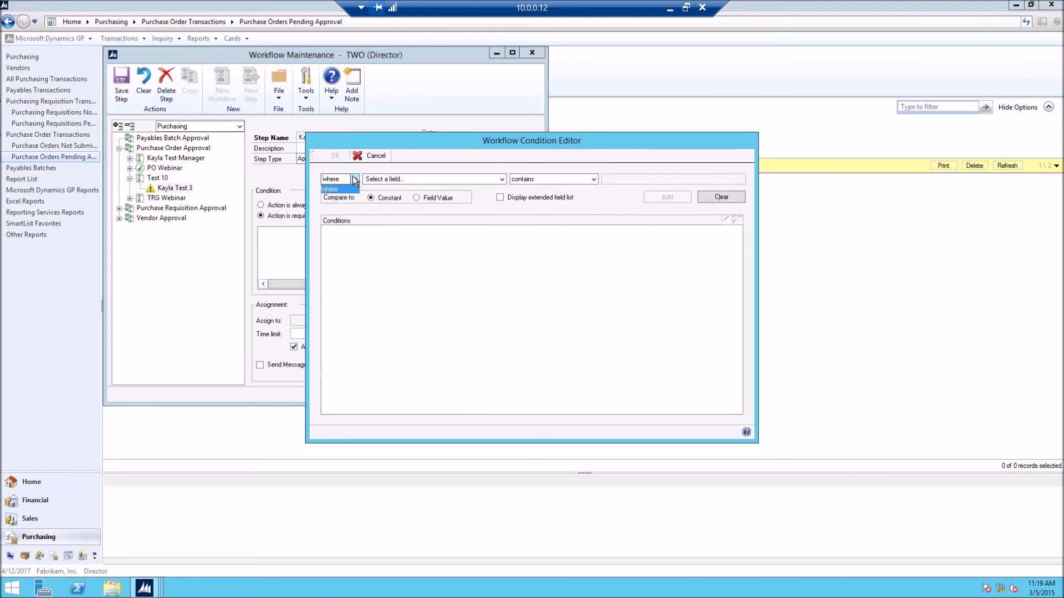
Look through the purchase order fields available for the condition and choose Purchase Order Work.Subtotal as the field to test.
left_click(397, 181)
left_click(501, 179)
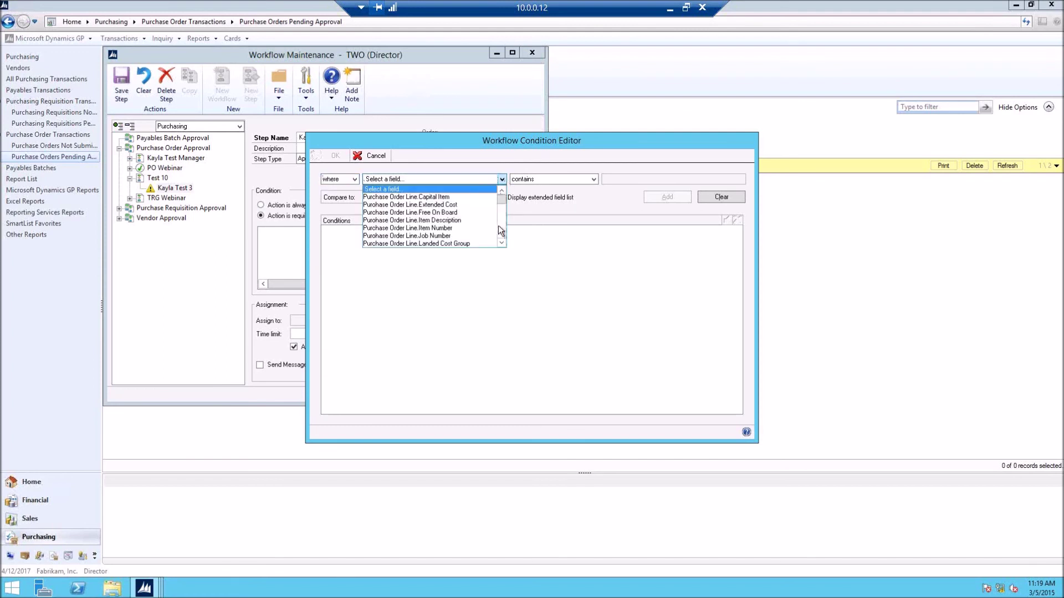
scroll(503, 242, "down", 5)
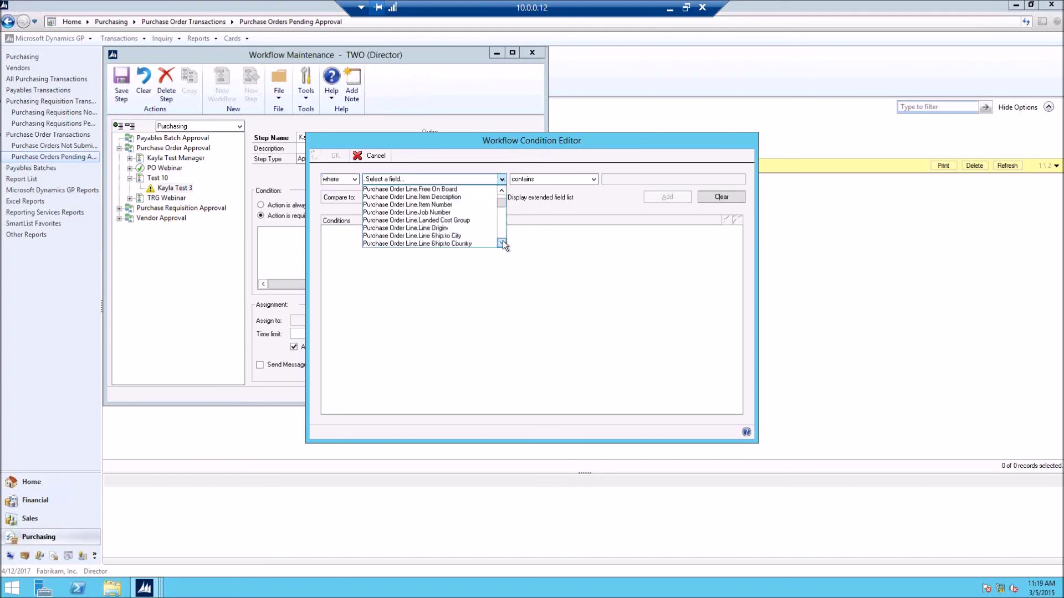
scroll(503, 240, "down", 5)
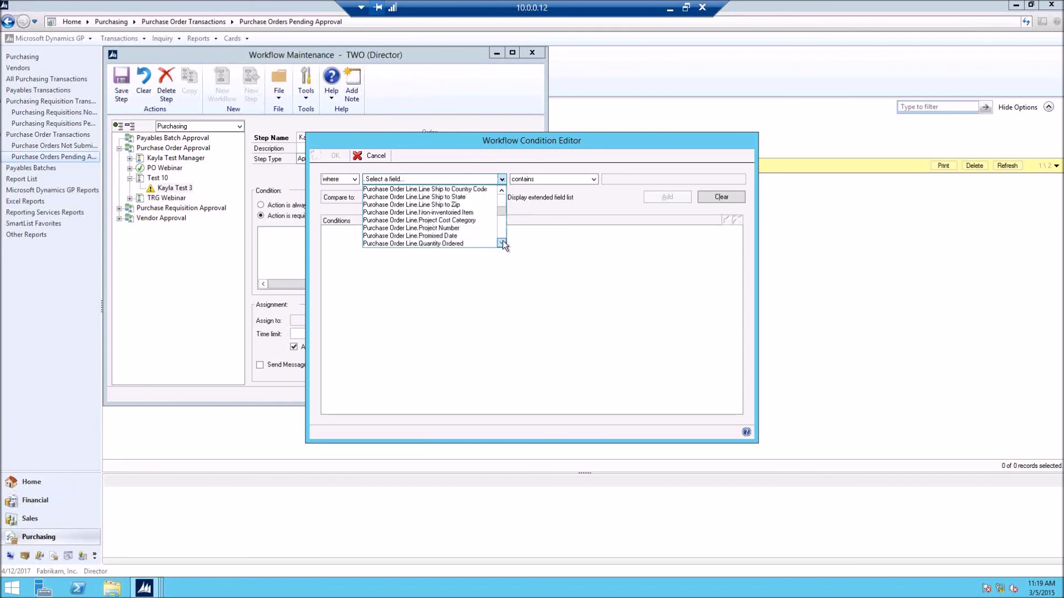
scroll(503, 240, "down", 7)
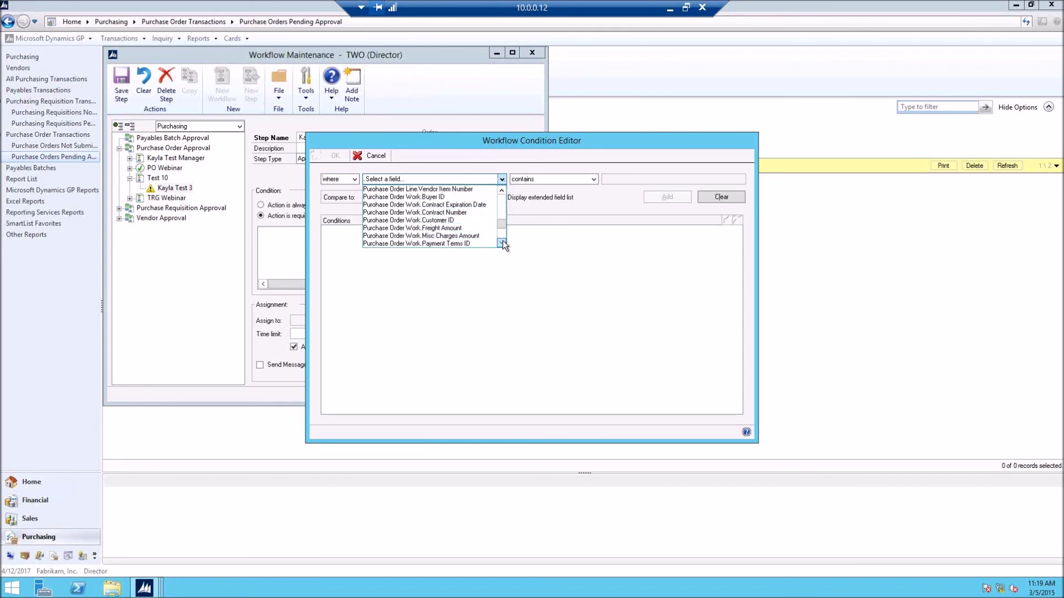
scroll(503, 241, "down", 3)
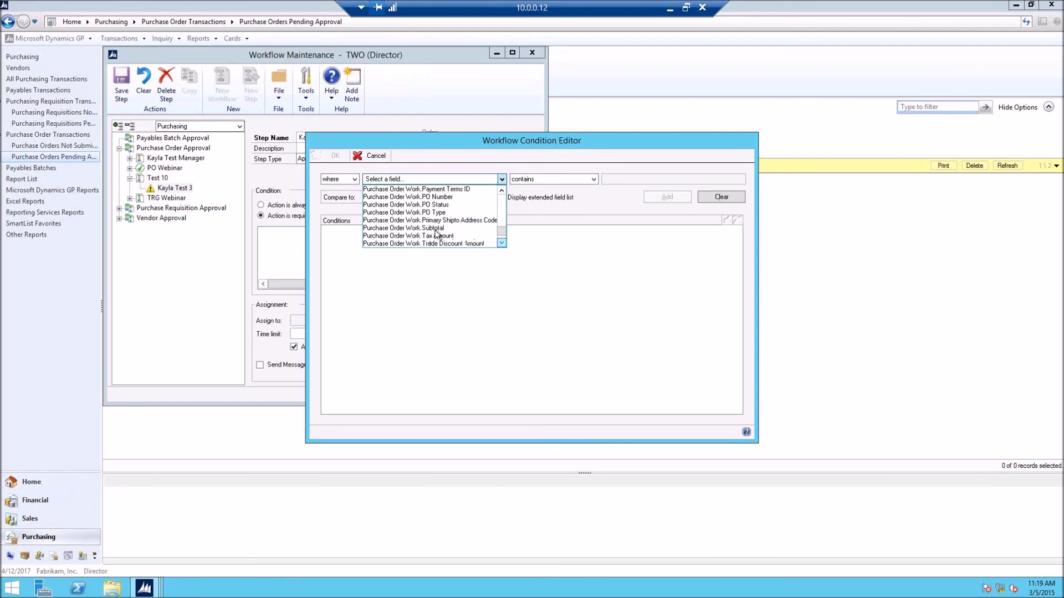
left_click(590, 196)
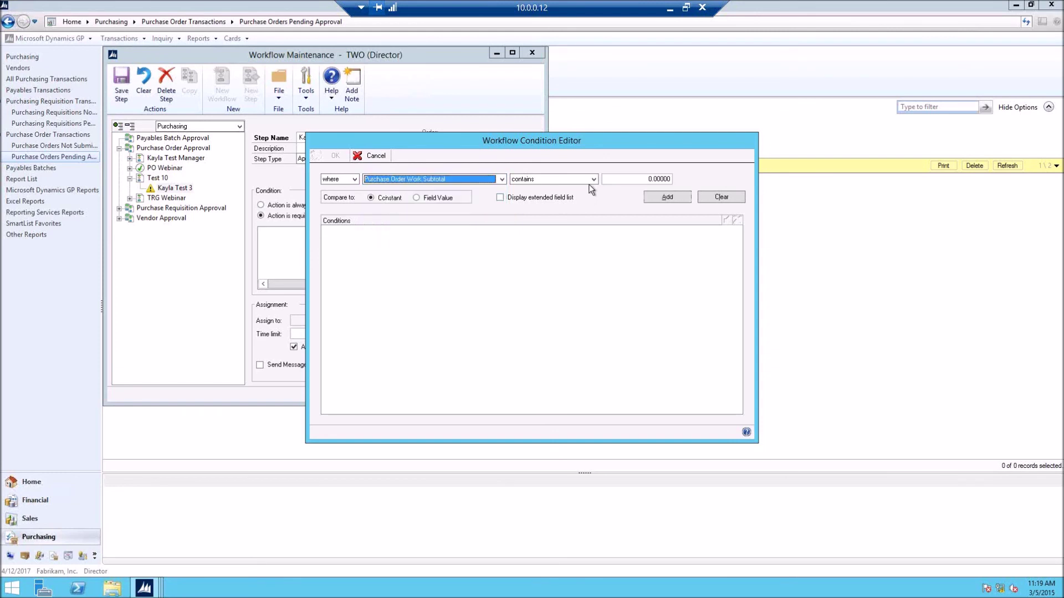
Add the condition that the subtotal is greater than and includes 10,000.00000, and accept it for the approval step.
left_click(593, 180)
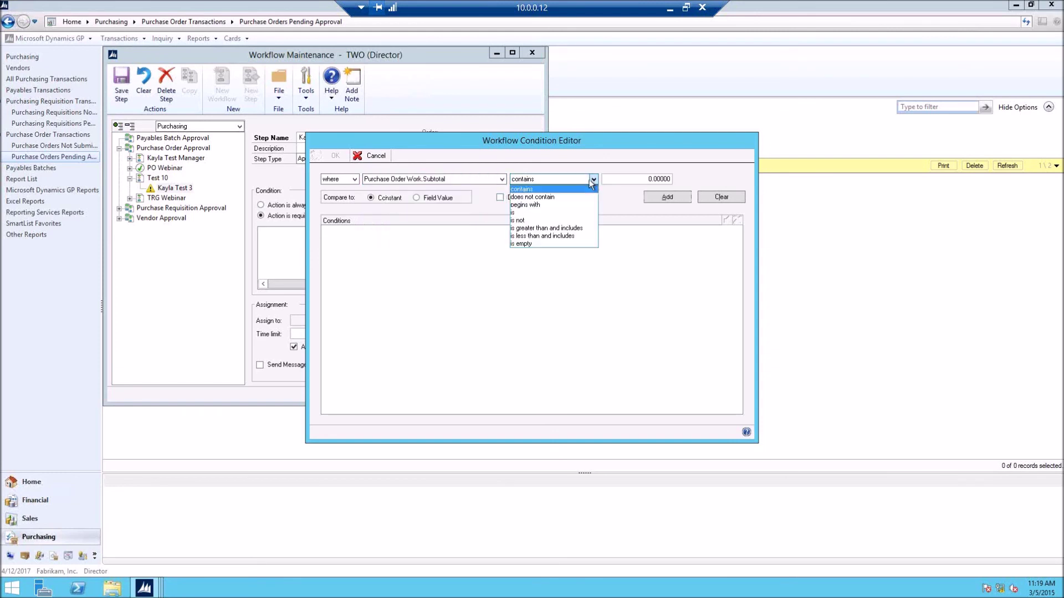
left_click(549, 227)
left_click(640, 177)
type("10,")
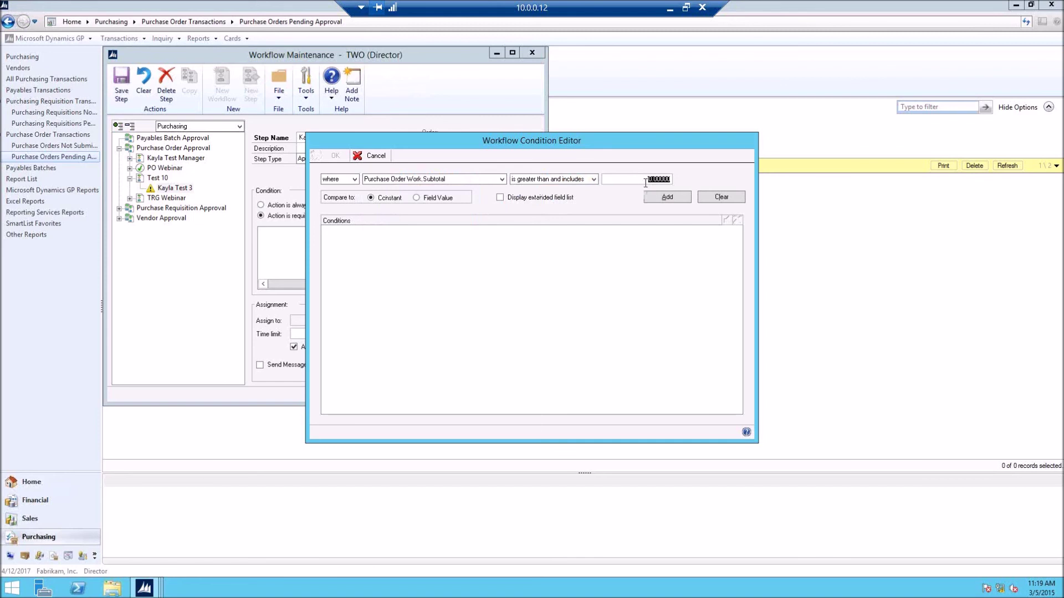
type("000.00000")
left_click(667, 196)
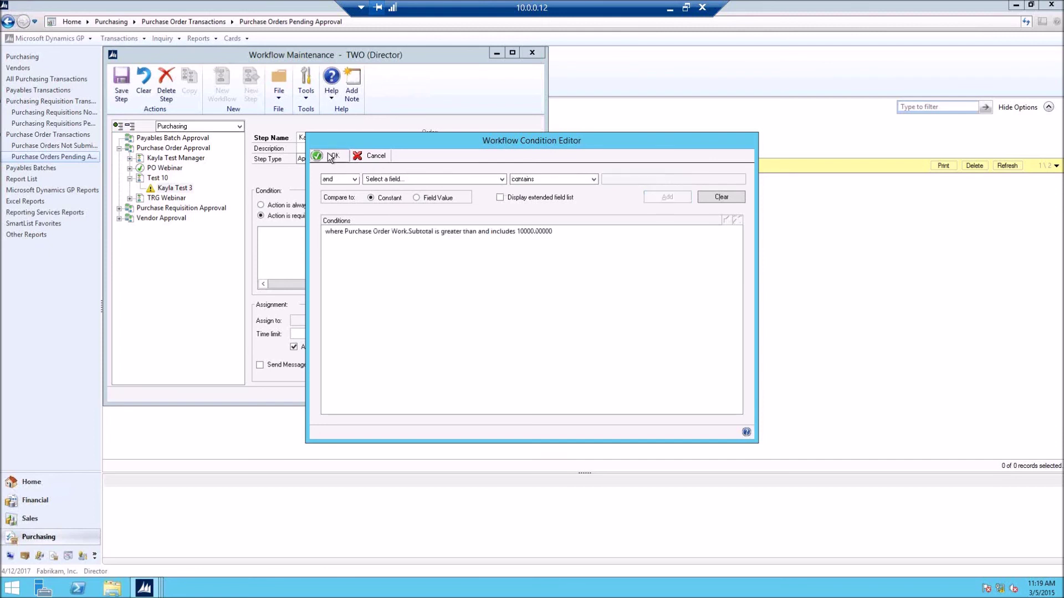
left_click(335, 155)
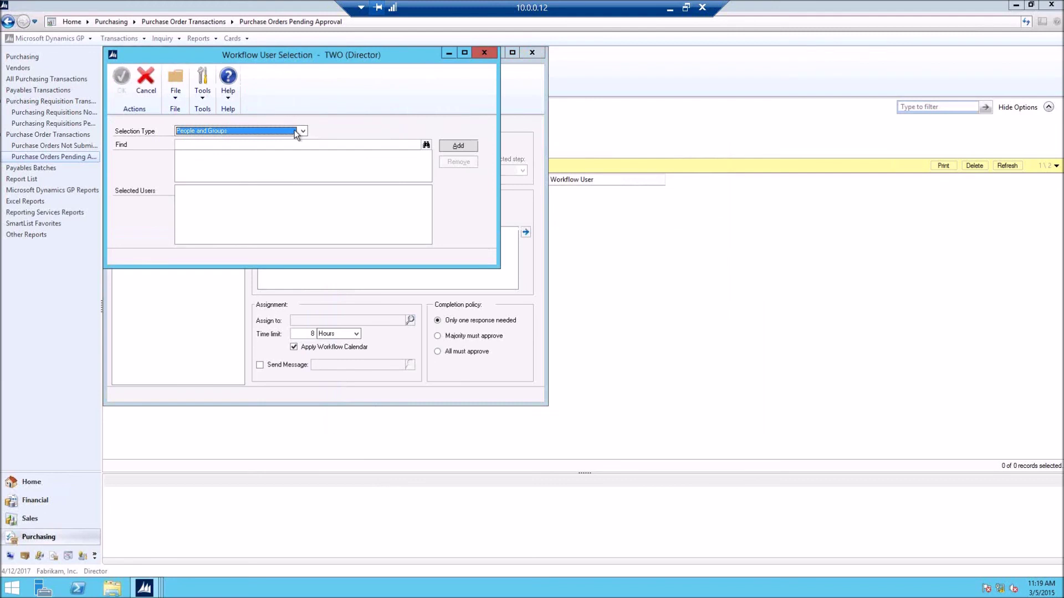
Assign the approval step by Hierarchy, from the workflow originator to the direct manager, and save the step.
left_click(302, 131)
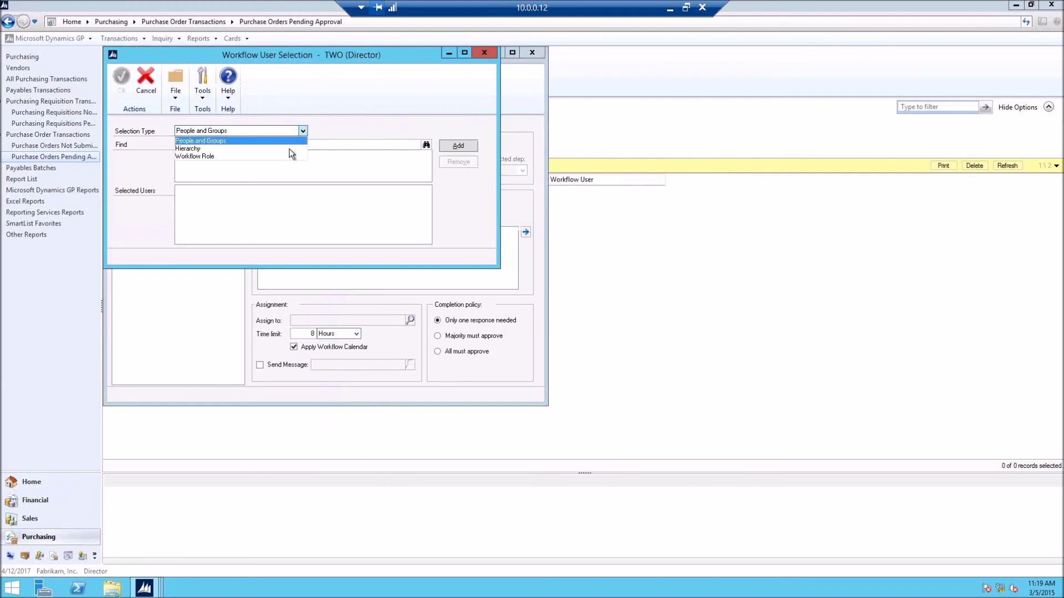
left_click(233, 149)
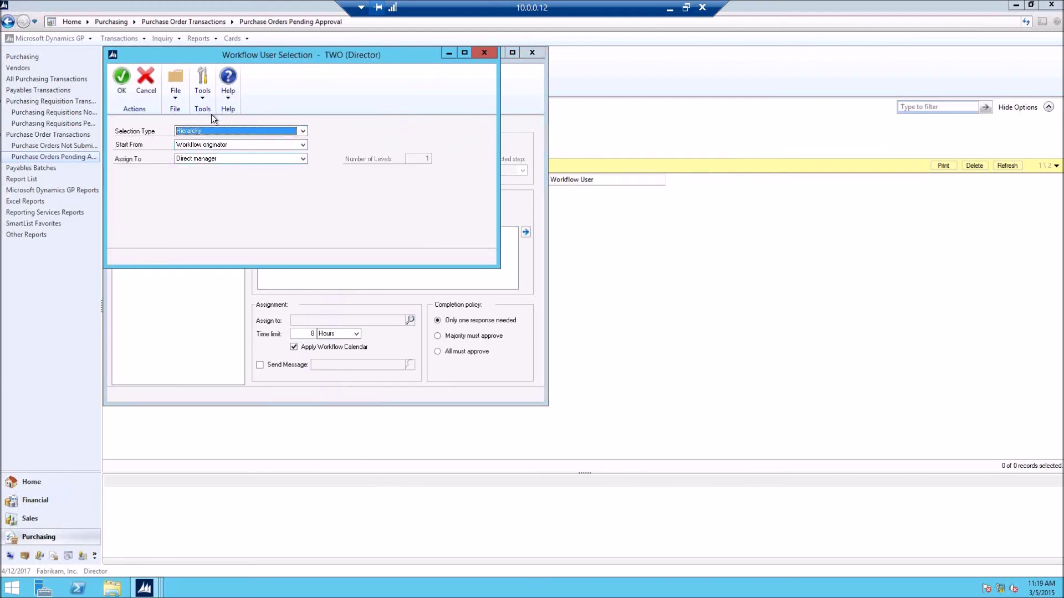
key("Return")
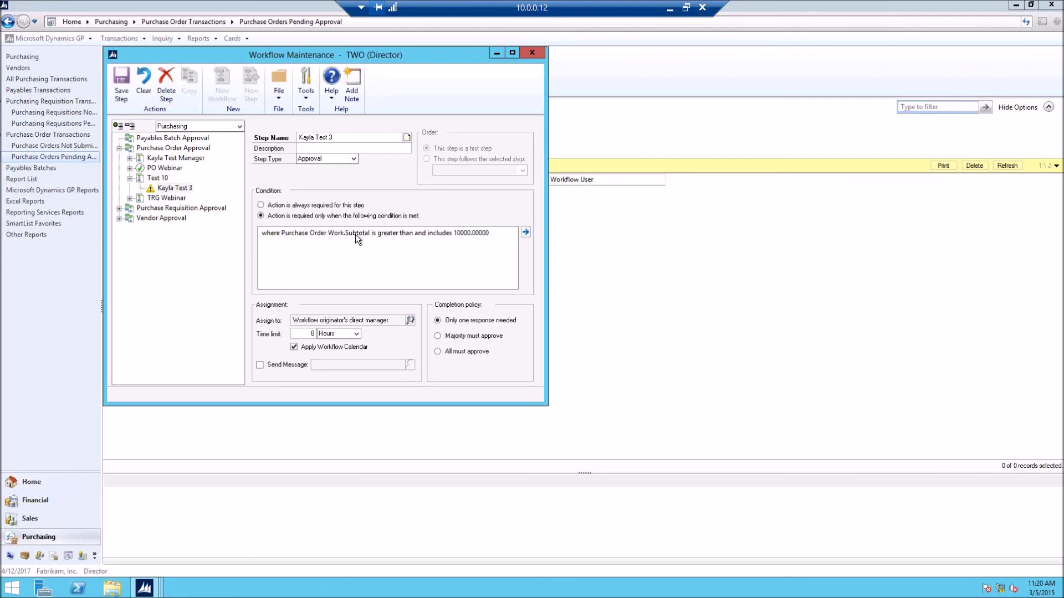
left_click(122, 87)
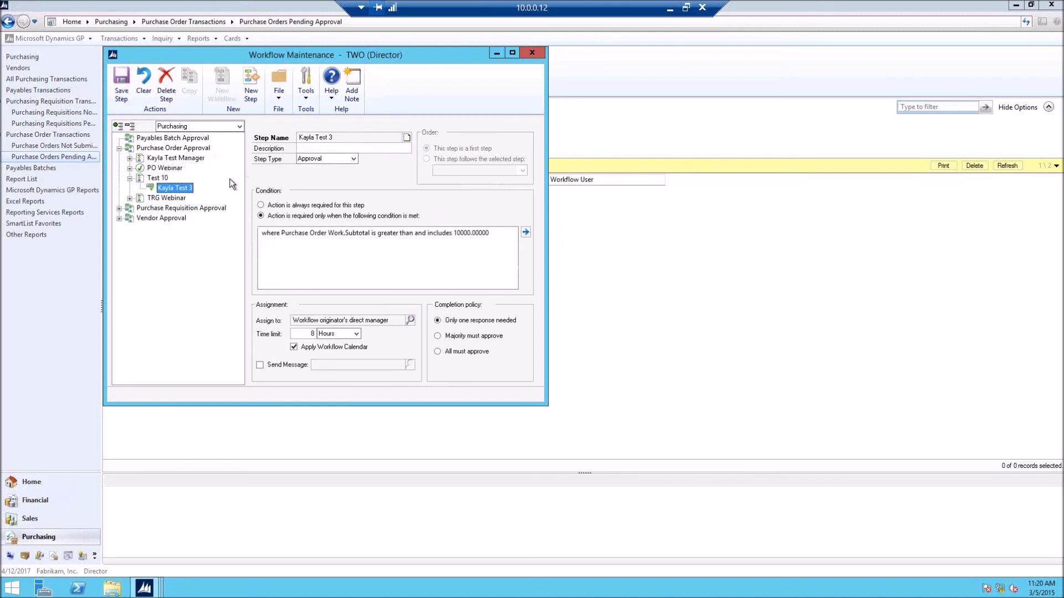
Review the Test 10 workflow's options, try Escalate to next approver for overdue tasks, return to Take no action, and save the workflow.
left_click(157, 179)
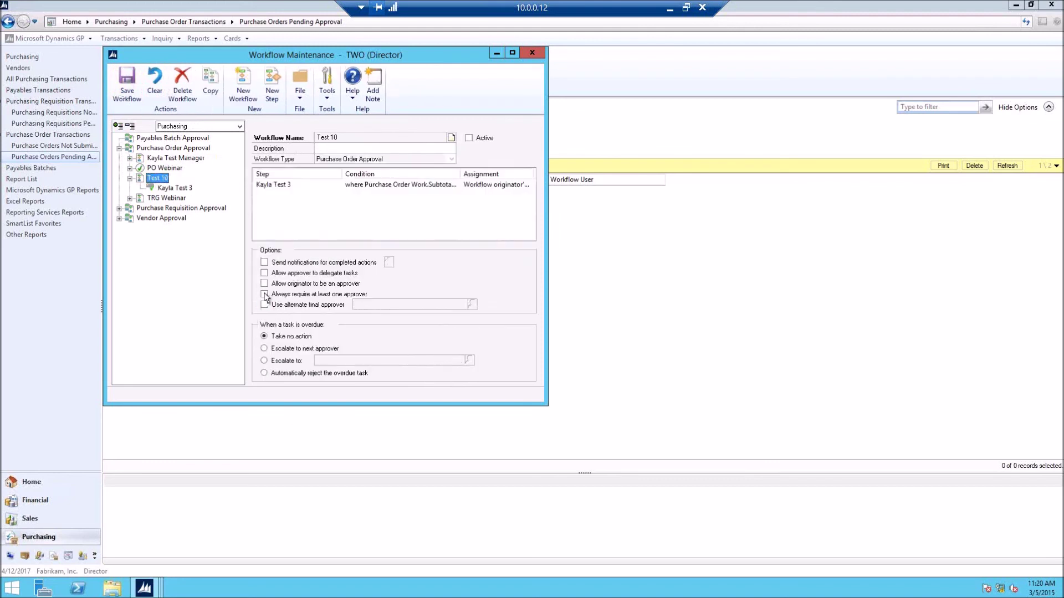
left_click(265, 348)
left_click(263, 337)
left_click(125, 85)
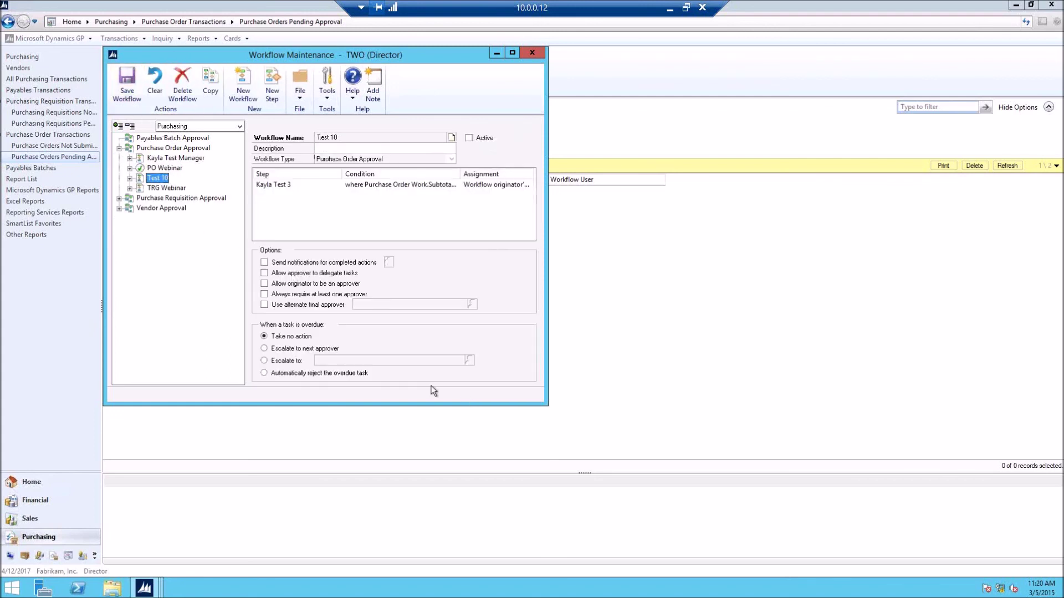
View the PO Webinar workflow's steps and options, and close Workflow Maintenance.
left_click(165, 168)
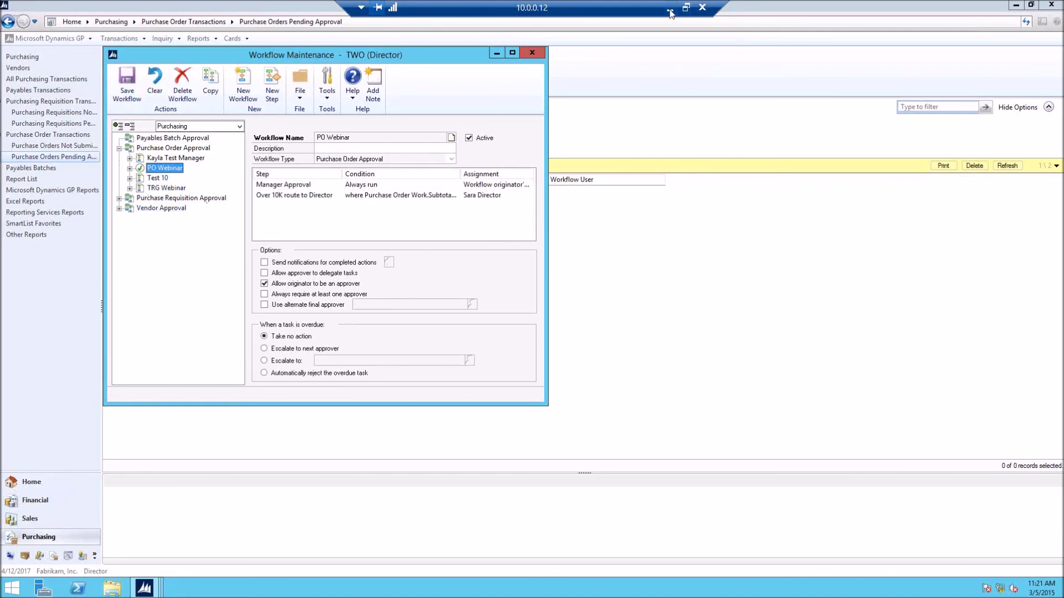
left_click(532, 52)
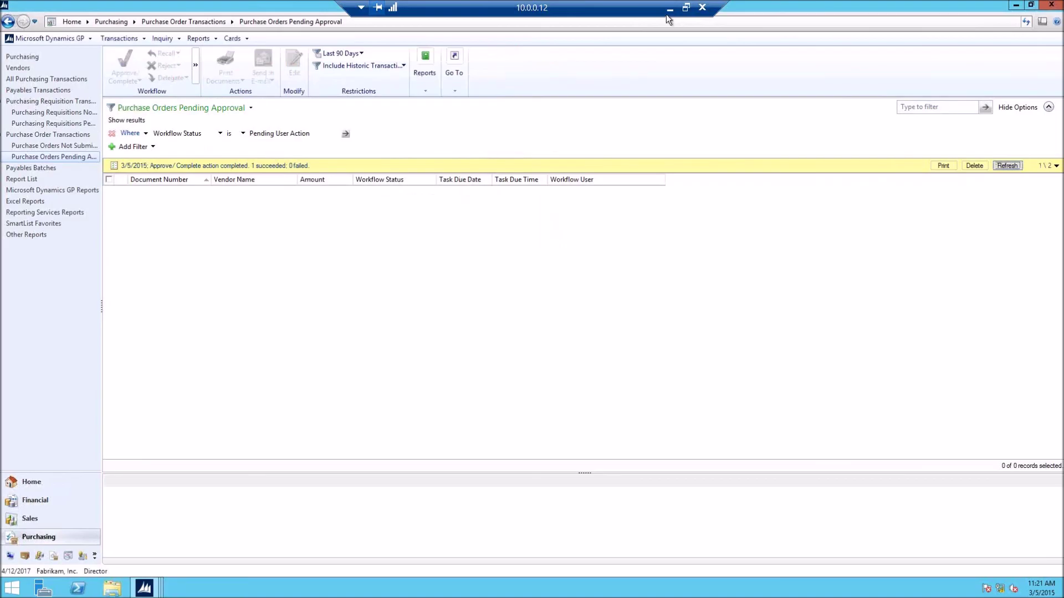
Leave the remote desktop sessions, switch to the running PowerPoint slide show, and advance from the demo slide to the closing slide.
left_click(669, 8)
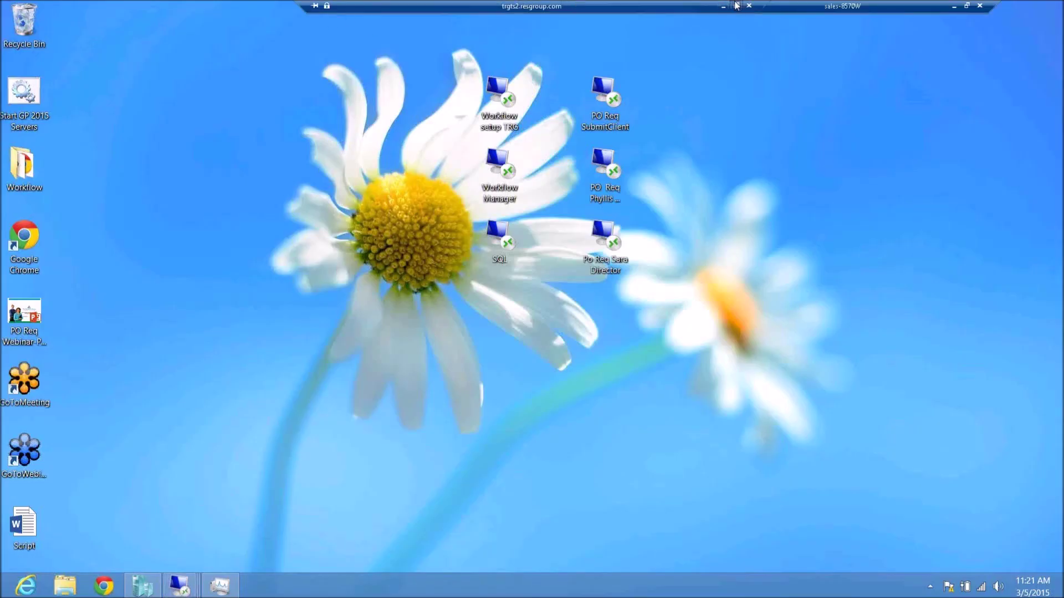
left_click(737, 6)
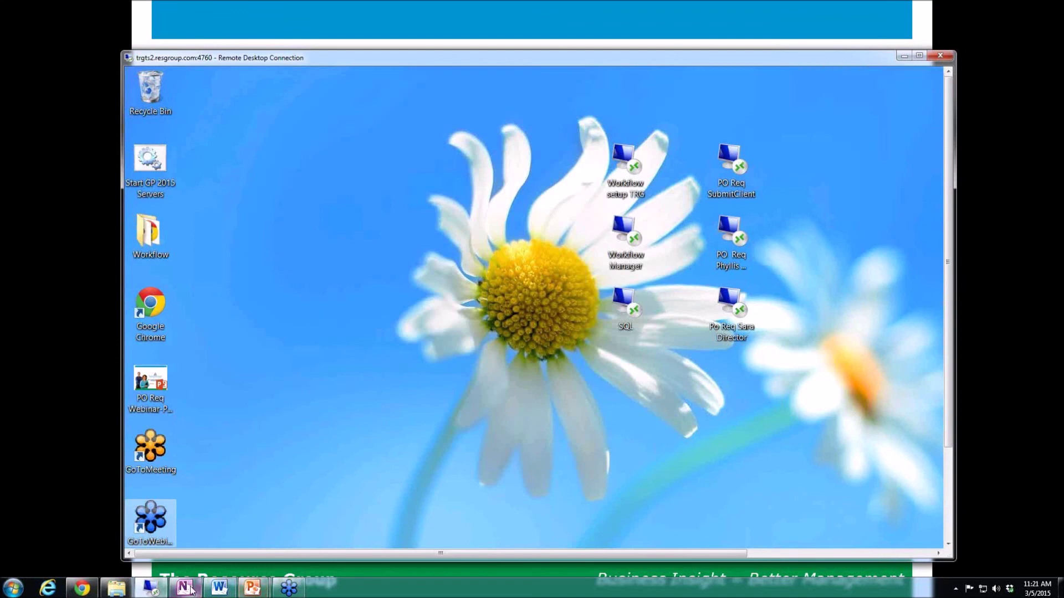
mouse_move(252, 588)
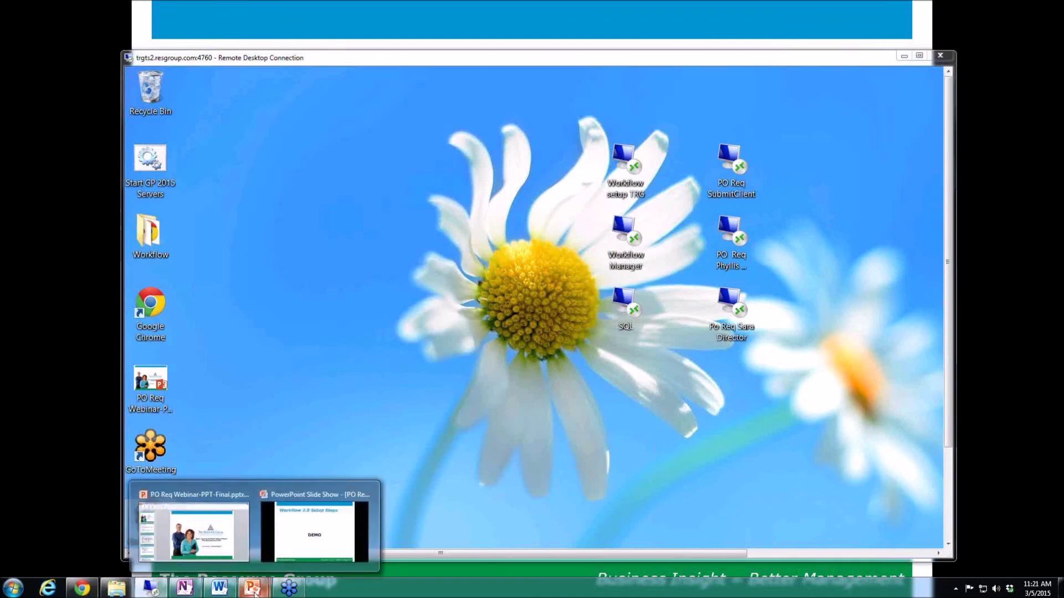
left_click(307, 542)
left_click(464, 235)
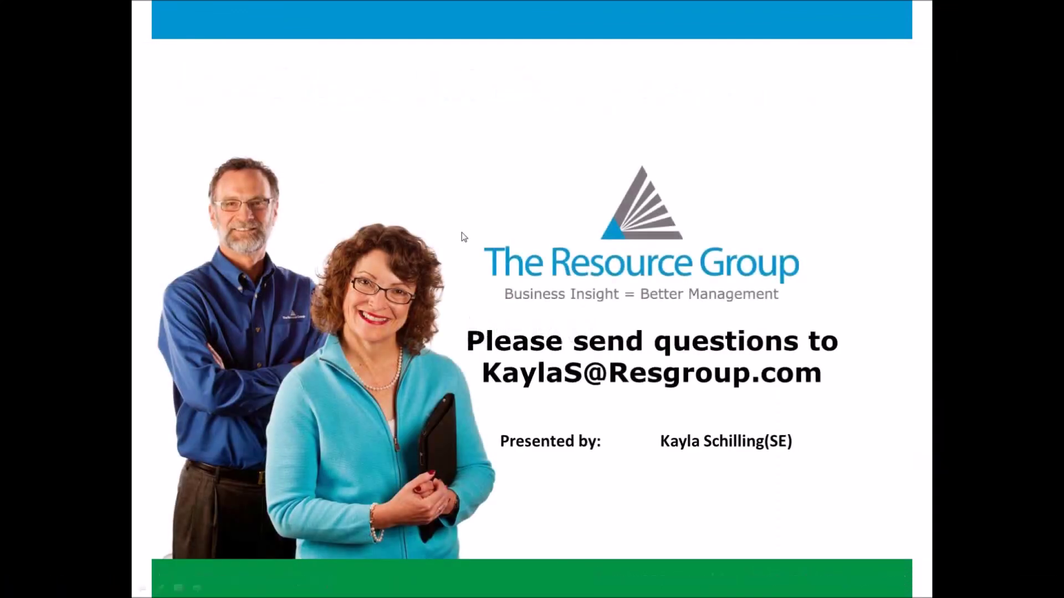